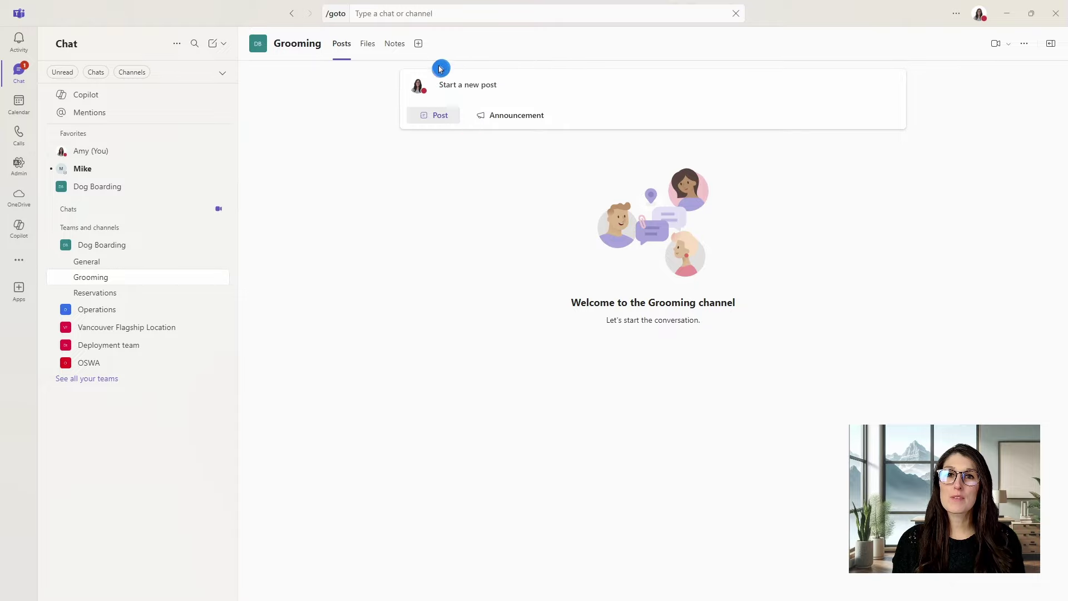
# Step: Add the Lists app as a new tab in the Grooming channel
pyautogui.click(419, 48)
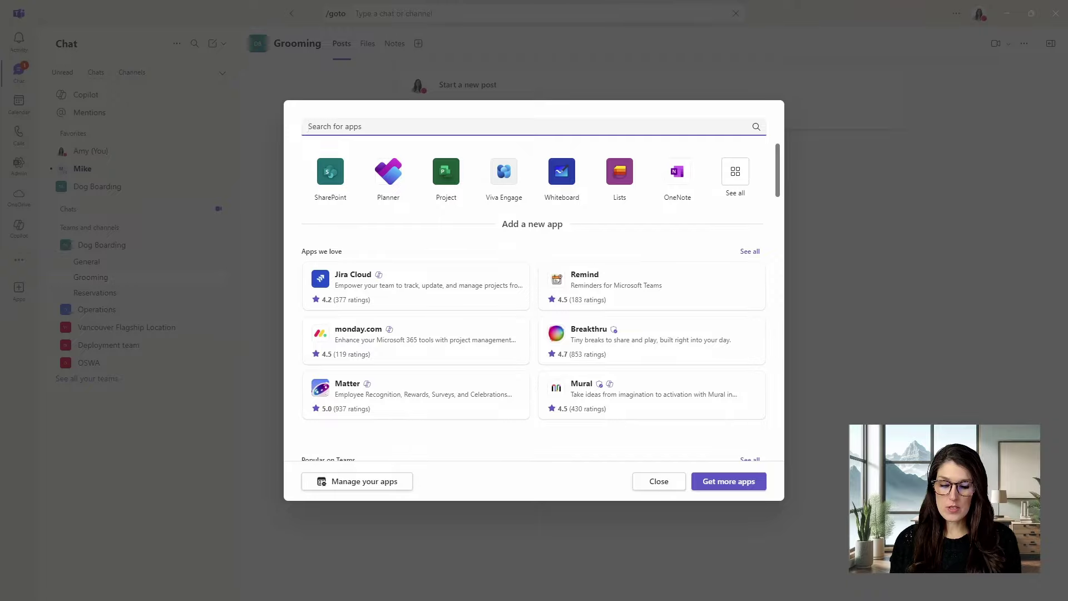
pyautogui.write('list')
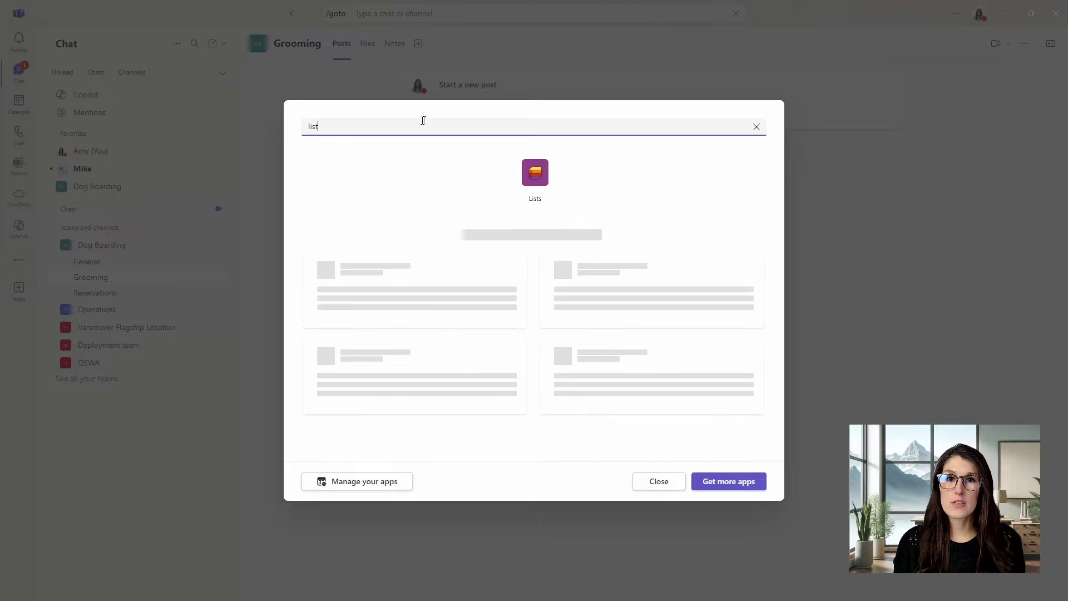
pyautogui.click(532, 176)
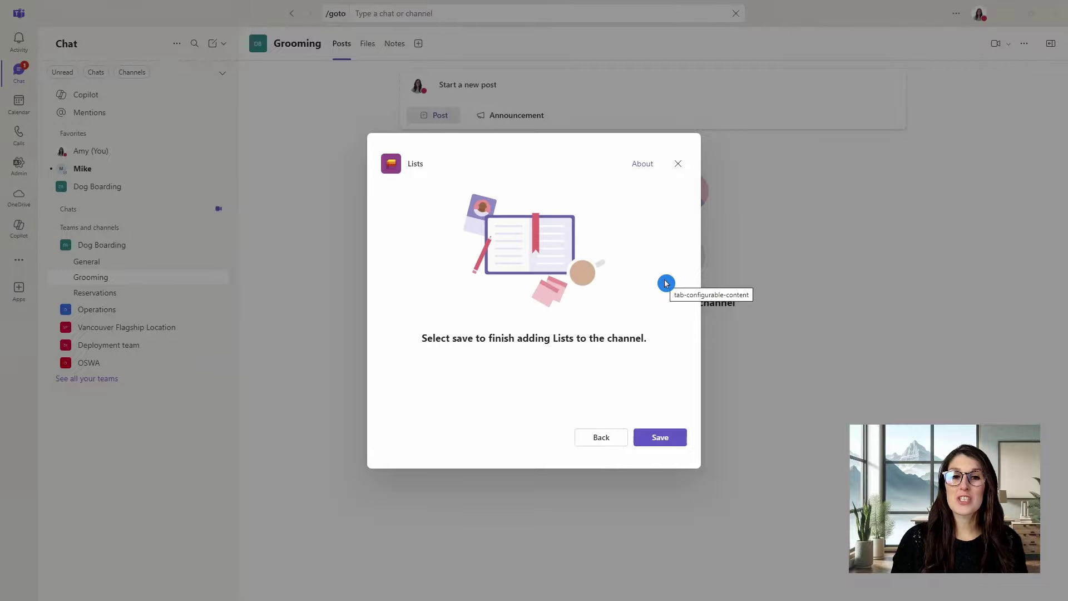
pyautogui.click(661, 437)
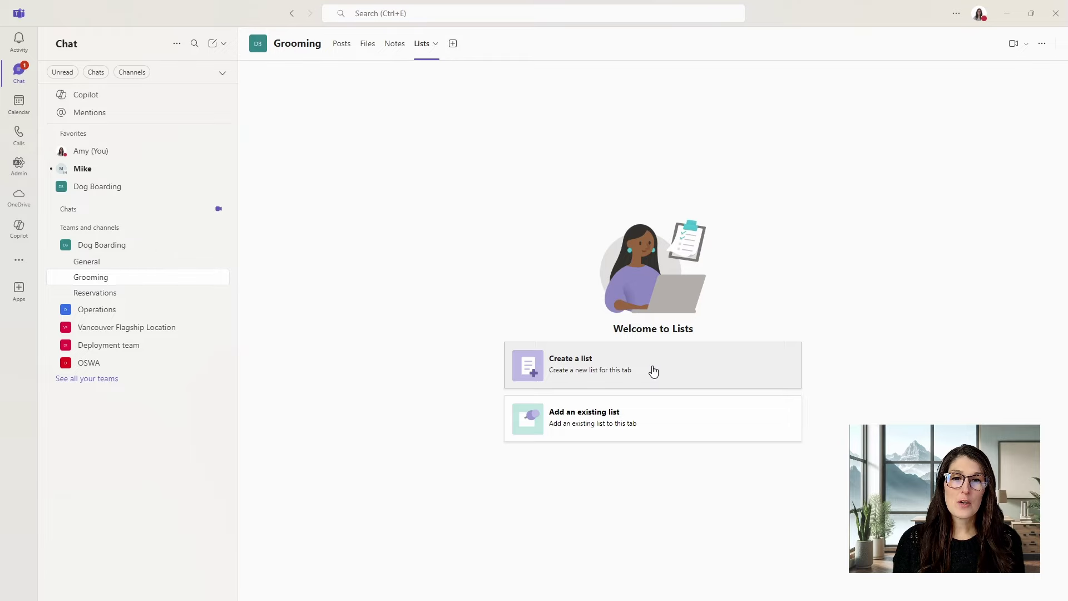
# Step: Start creating a list and examine the columns of the Travel requests template, then return to the list creation options
pyautogui.click(653, 371)
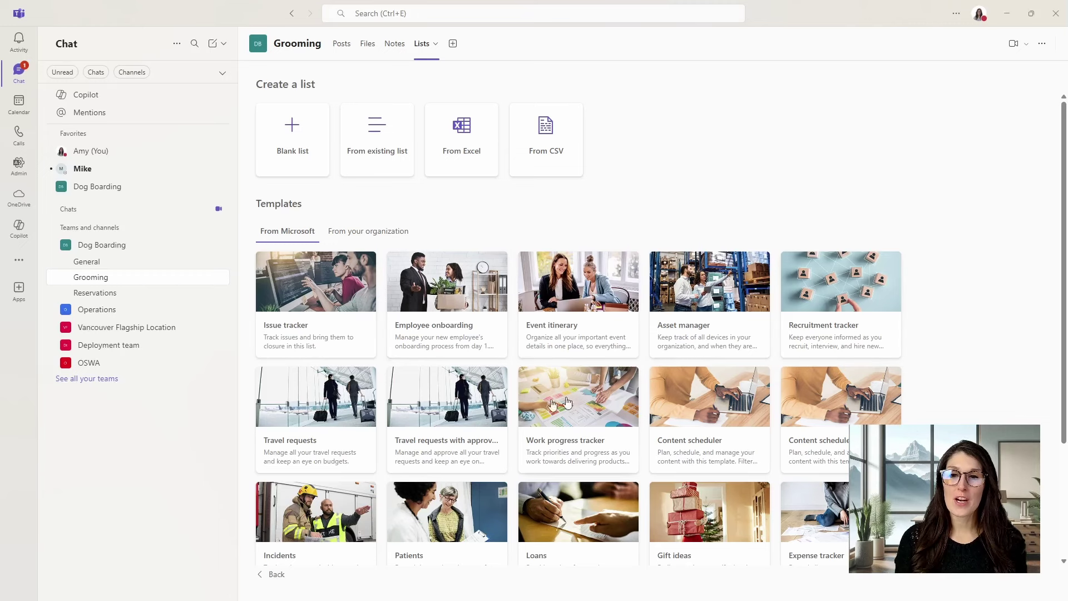
pyautogui.click(321, 387)
pyautogui.moveTo(388, 551); pyautogui.dragTo(414, 545)
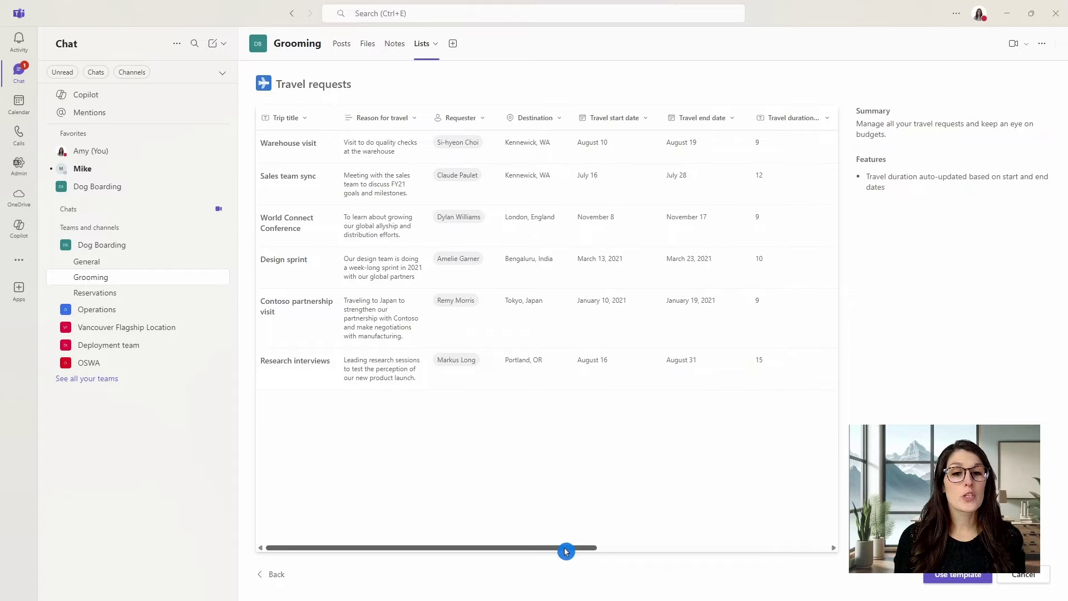
pyautogui.moveTo(567, 548); pyautogui.dragTo(822, 546)
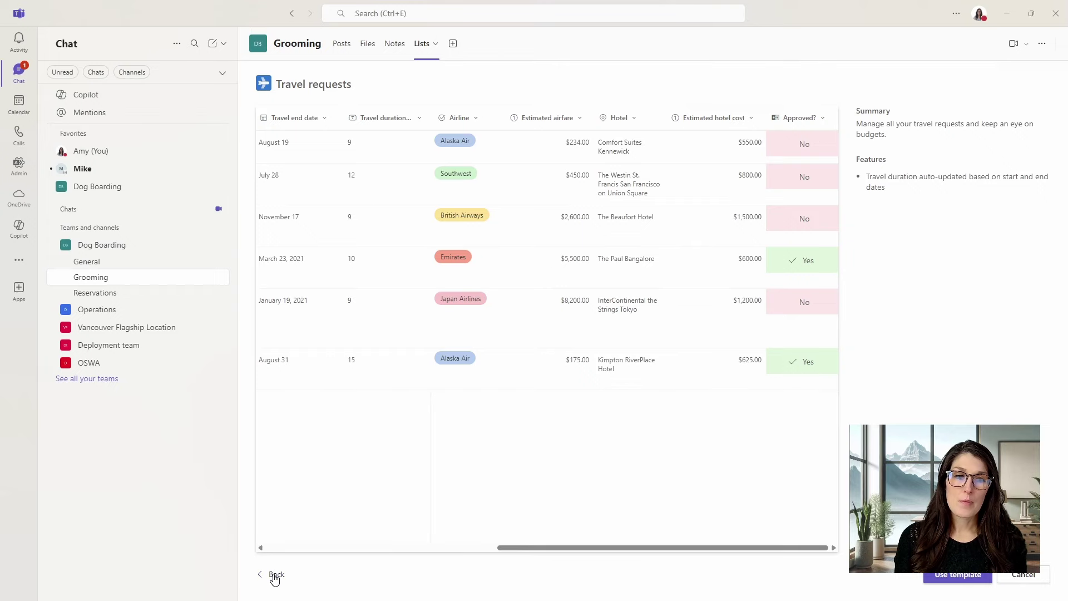
pyautogui.click(274, 576)
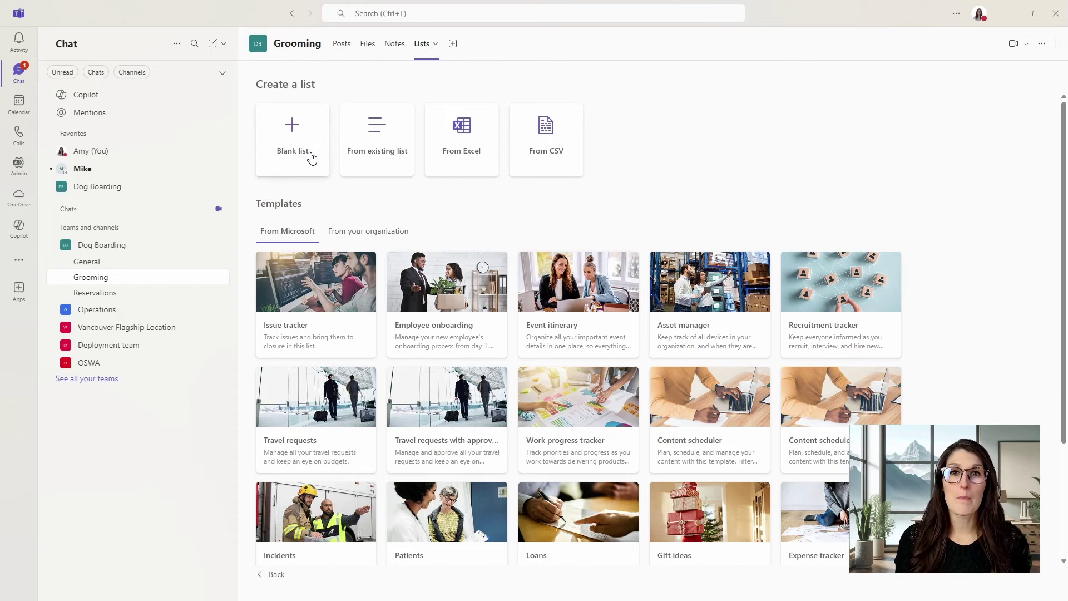
# Step: Create a blank list named GroomingClients in the Grooming channel
pyautogui.click(312, 158)
pyautogui.click(517, 261)
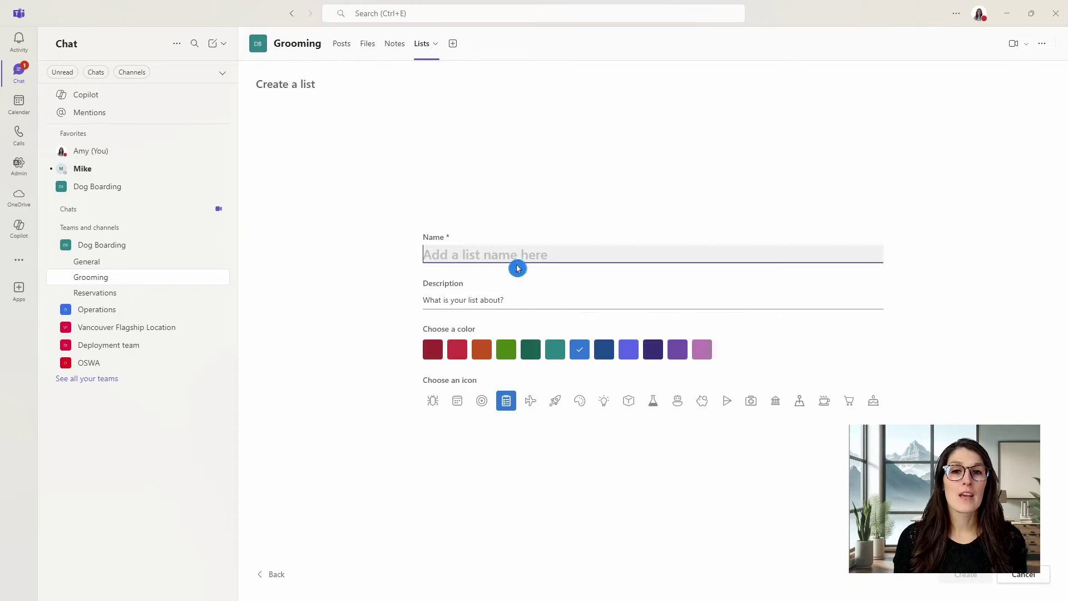
pyautogui.write('GroomingClients')
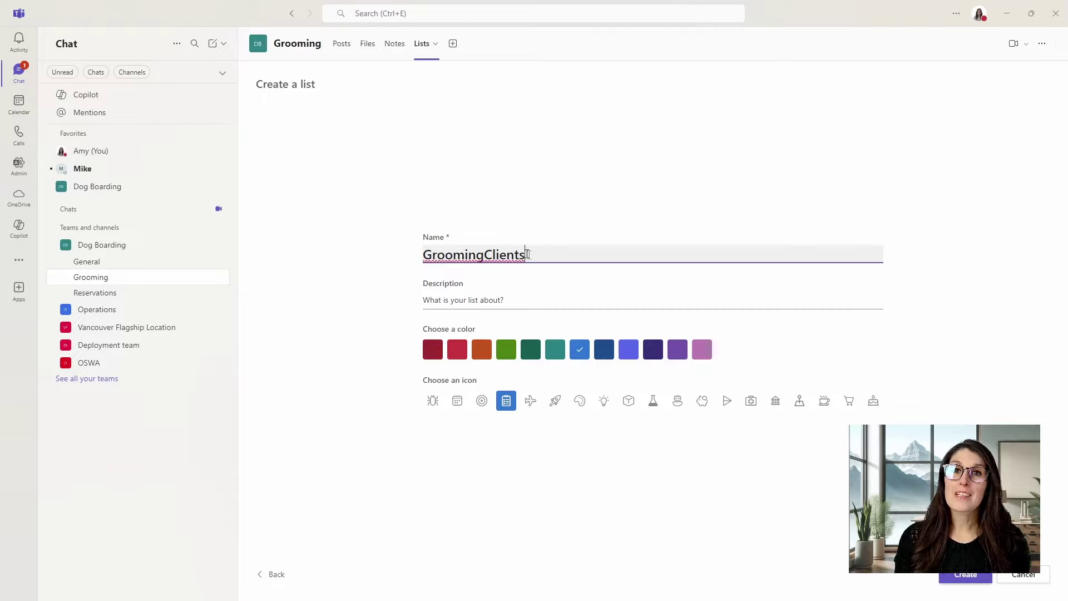
pyautogui.click(538, 303)
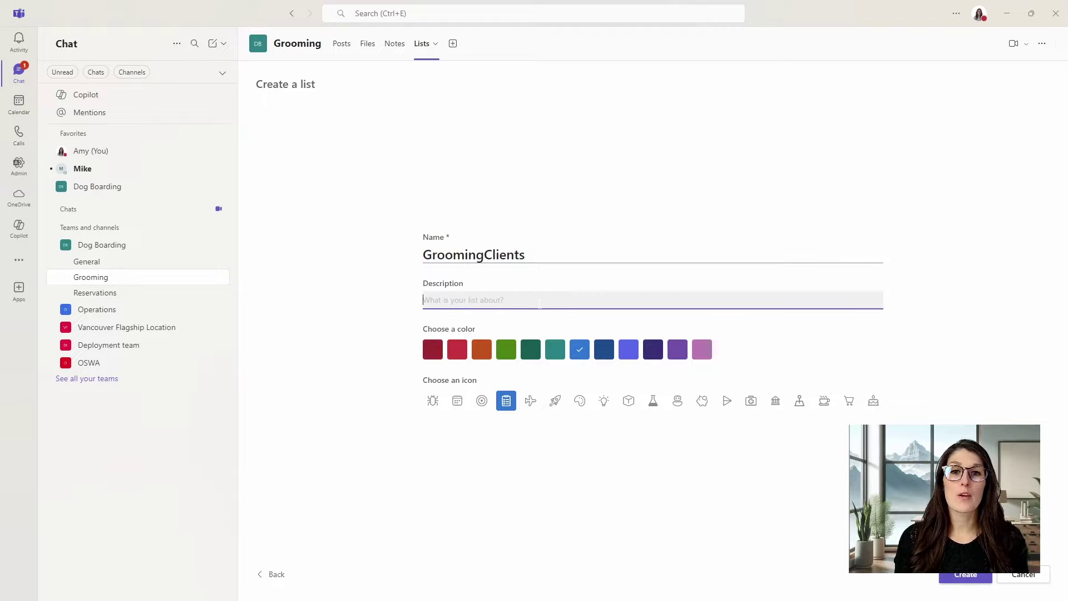
pyautogui.click(965, 576)
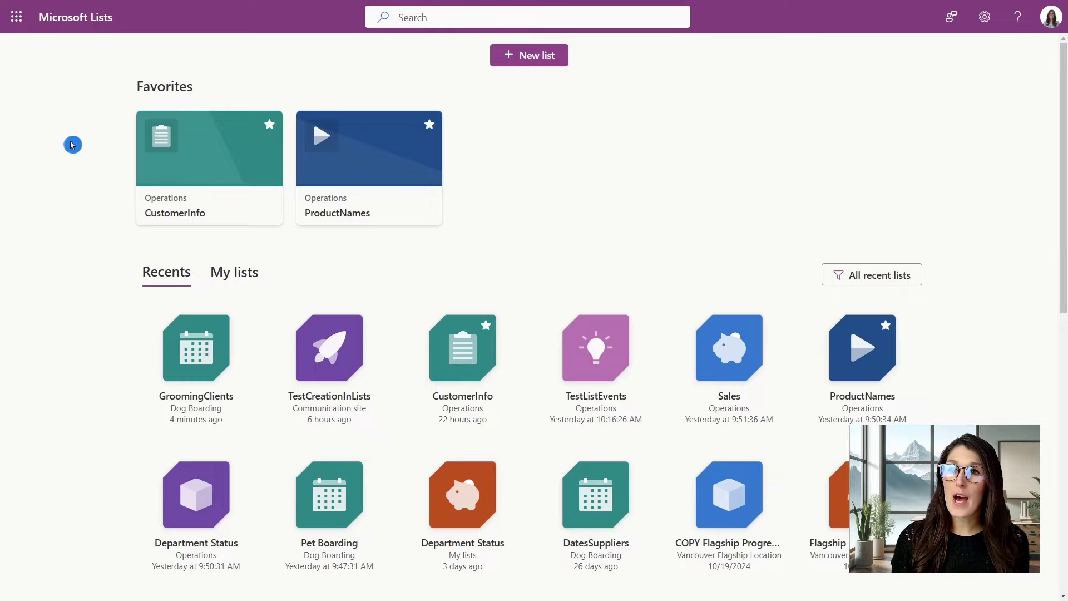
# Step: Open Microsoft Lists from the Microsoft 365 apps and display the lists under My lists
pyautogui.click(18, 25)
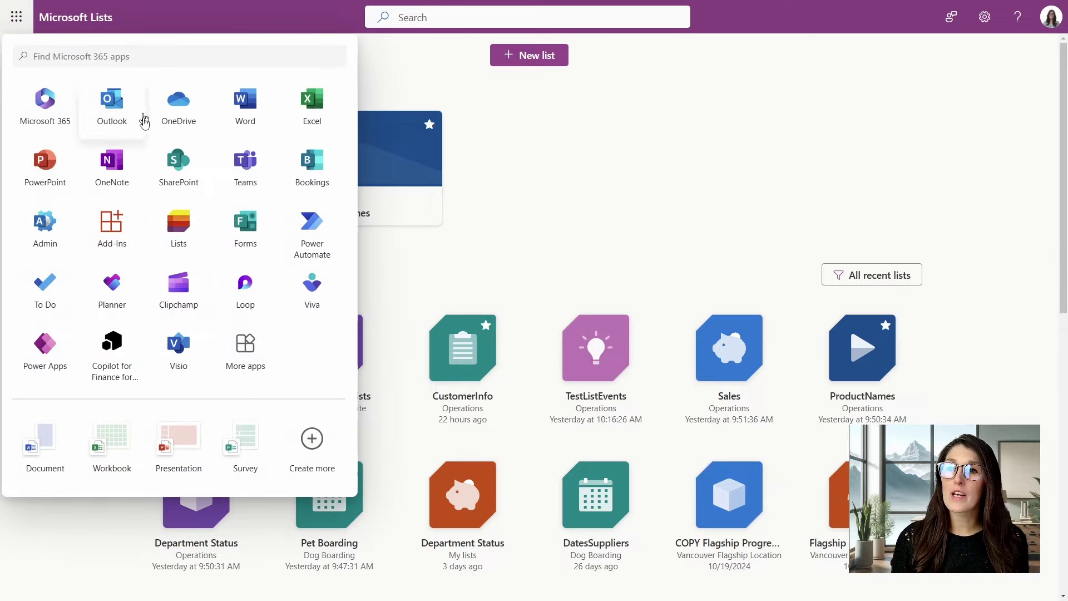
pyautogui.click(175, 236)
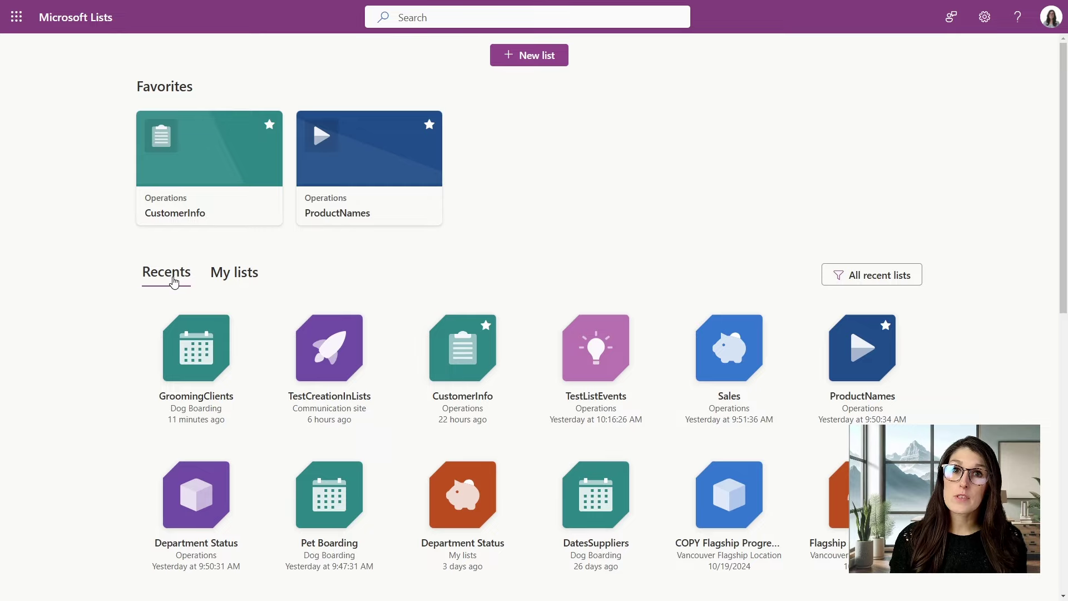
pyautogui.click(238, 277)
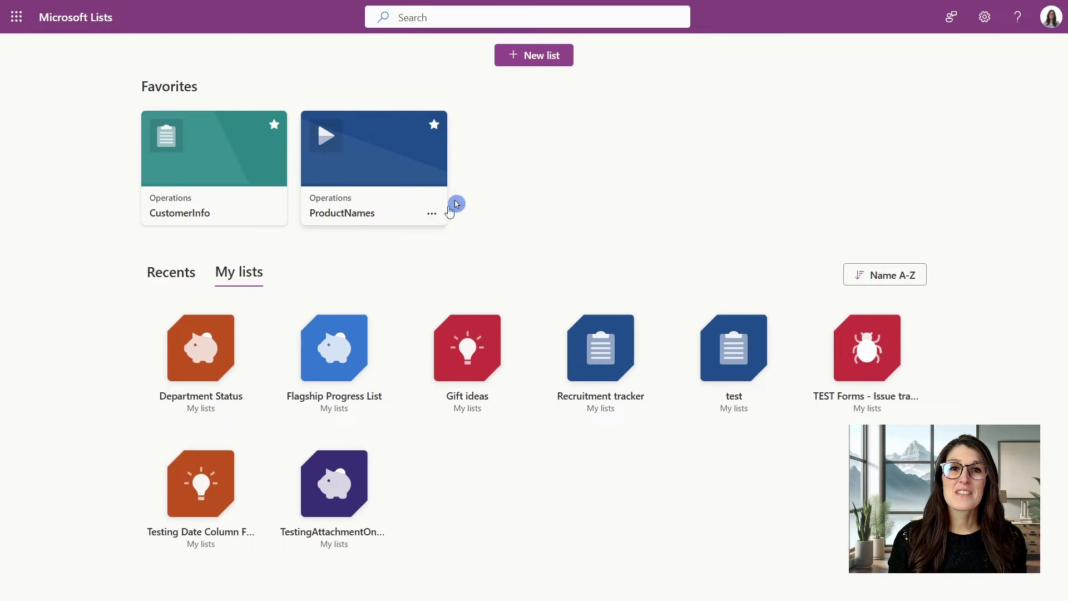
# Step: Start a new blank list named GroomingClientsLists with a green color and the calendar icon
pyautogui.click(513, 54)
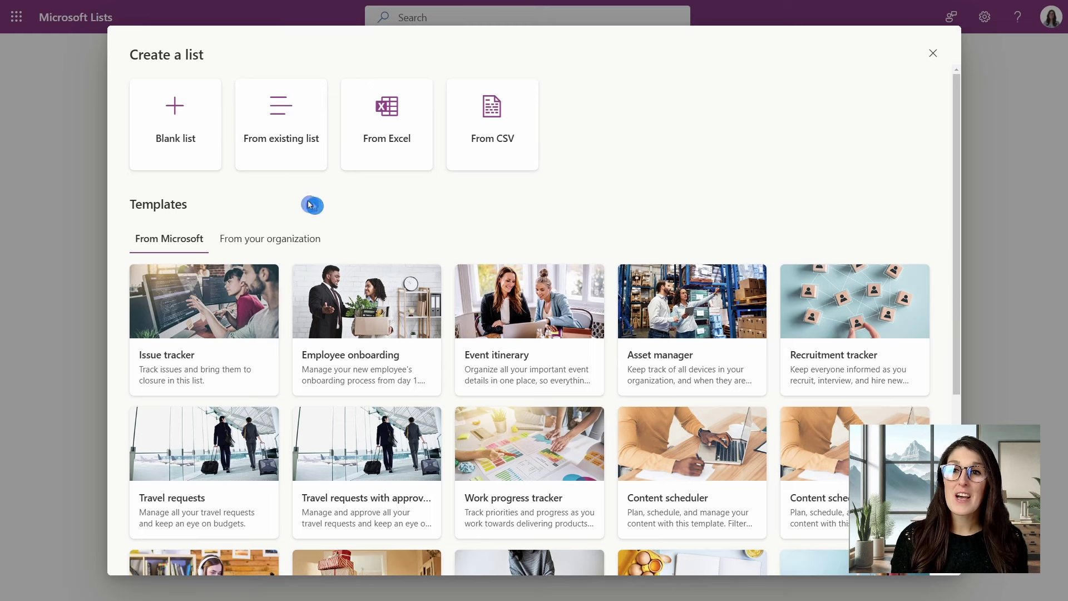
pyautogui.click(208, 137)
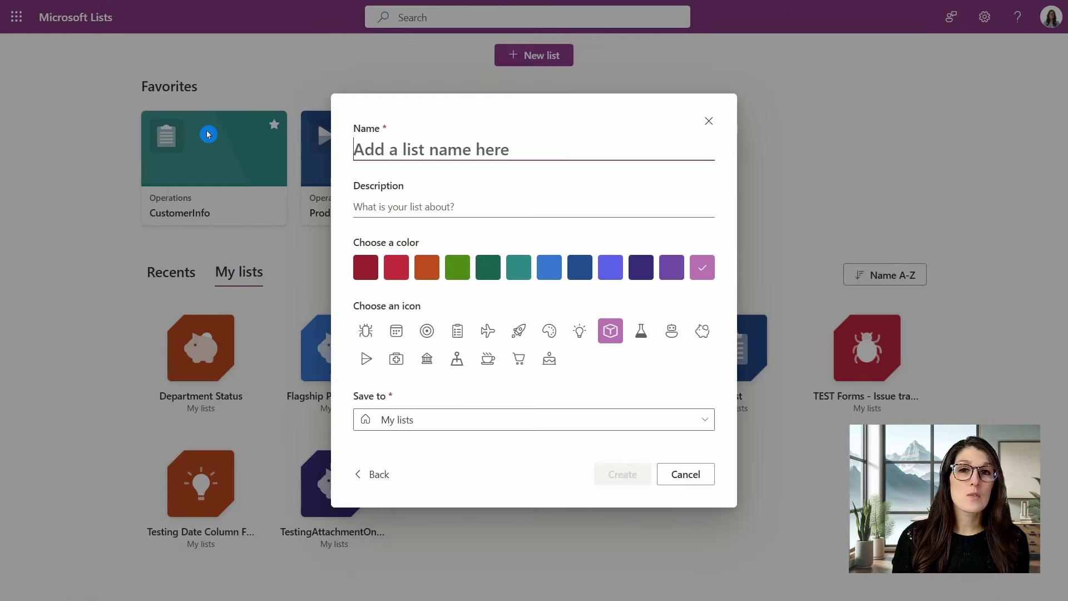
pyautogui.write('GroomingClientsLists')
pyautogui.click(457, 267)
pyautogui.click(396, 330)
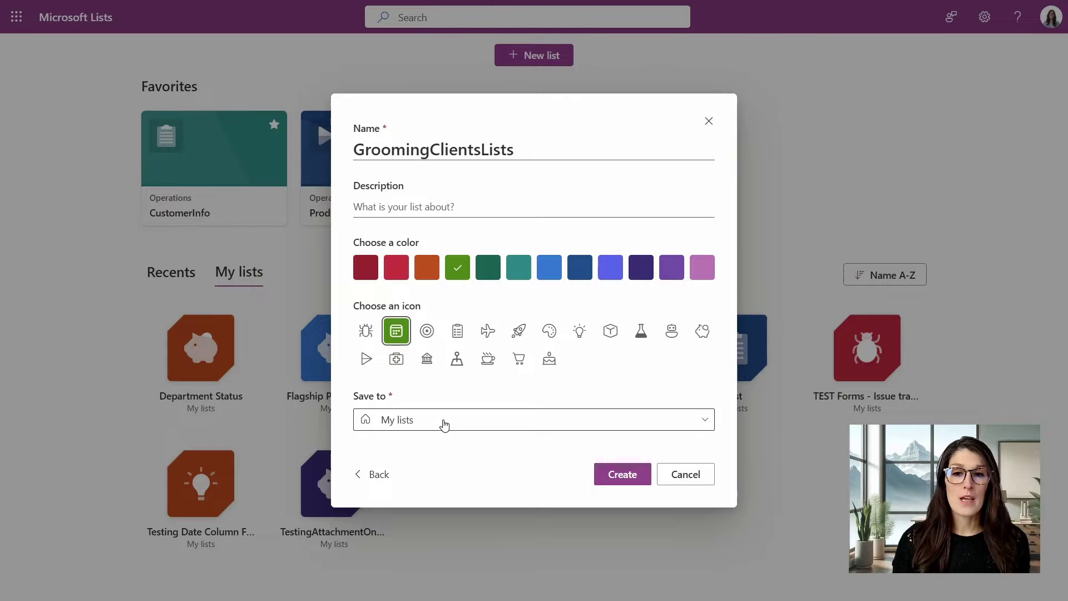
# Step: Set the new list's save location to the Dog Boarding site and create the list
pyautogui.click(525, 445)
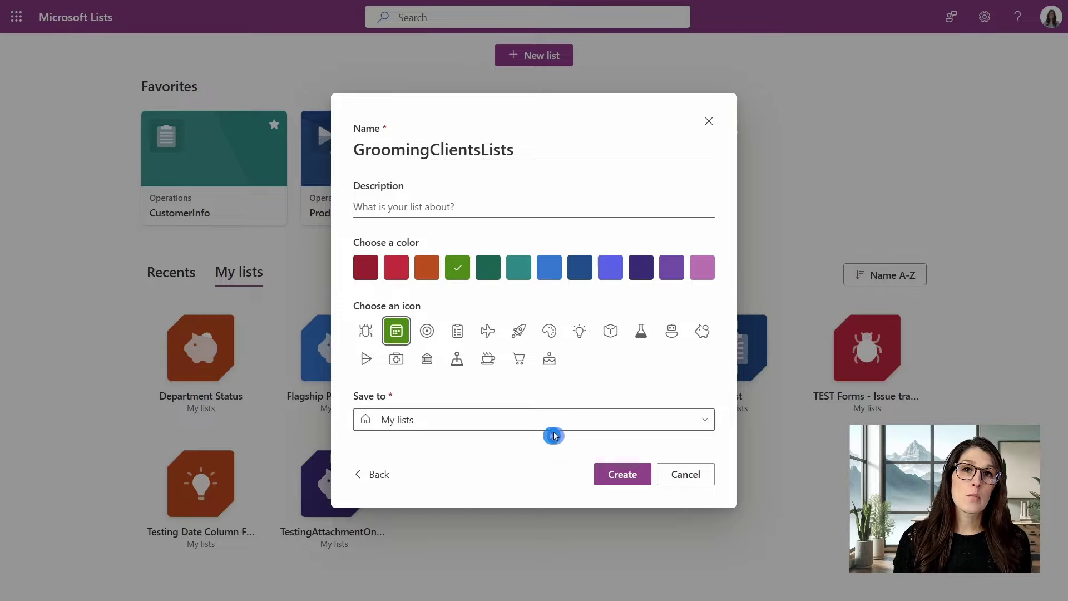
pyautogui.click(695, 425)
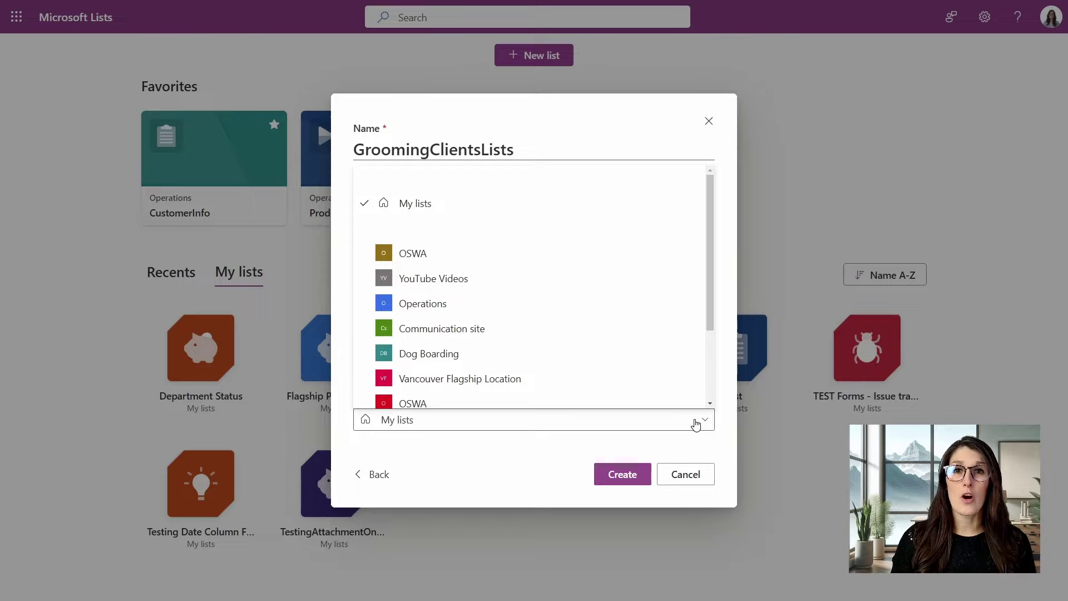
pyautogui.scroll(-1, 705, 419)
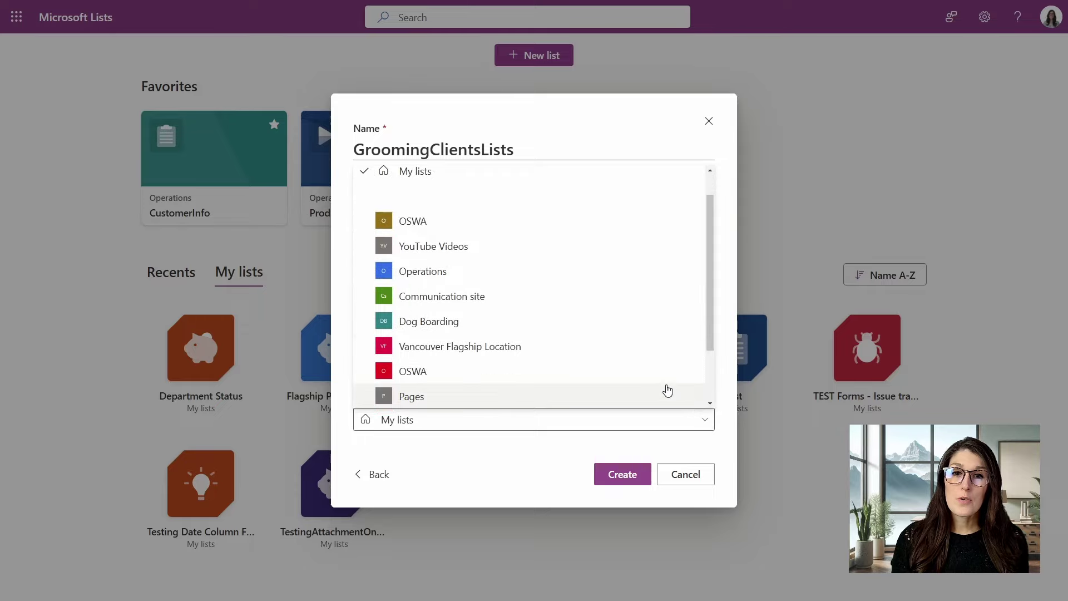
pyautogui.click(472, 327)
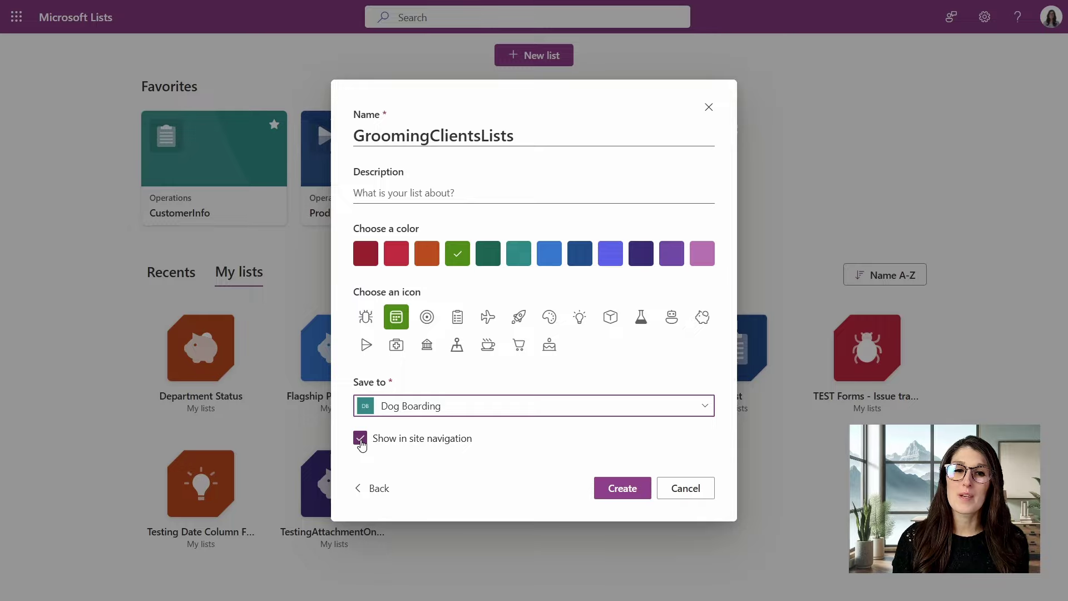
pyautogui.click(623, 491)
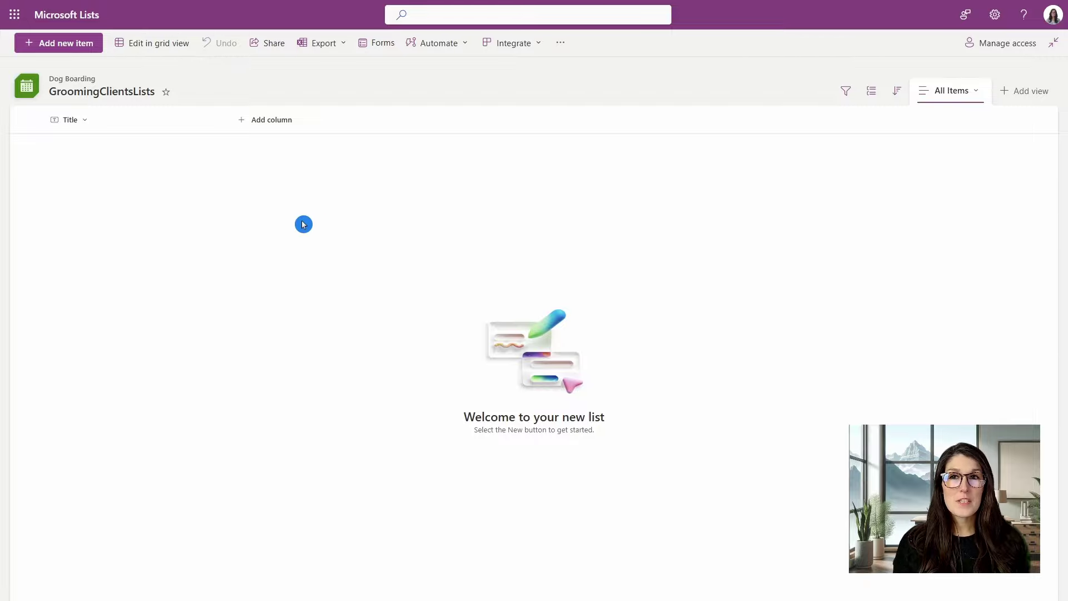
# Step: Rename the list's Title column to PetName(T)
pyautogui.click(83, 122)
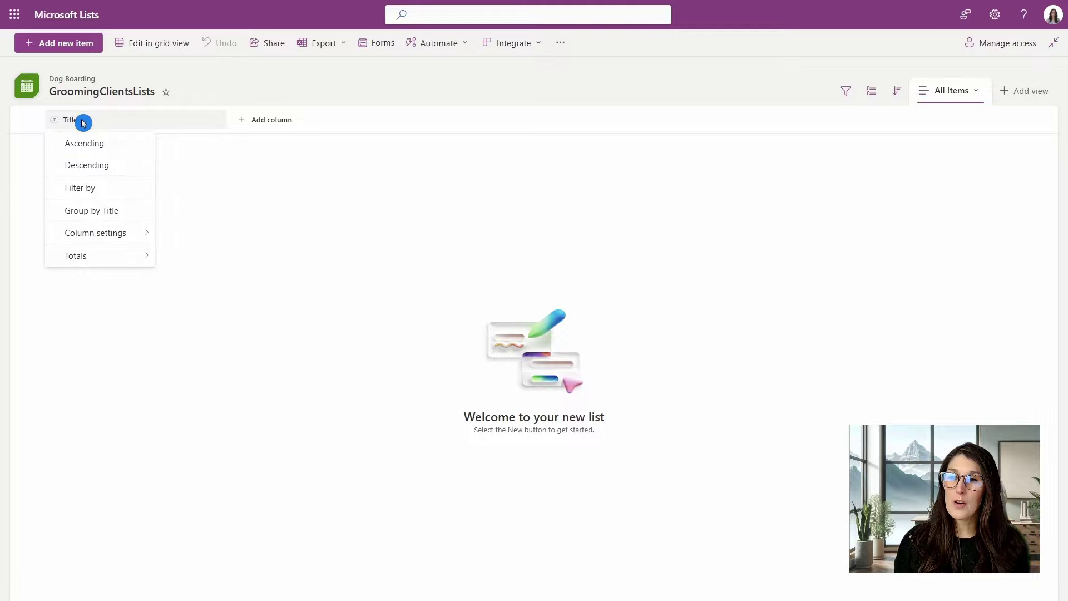
pyautogui.moveTo(128, 240)
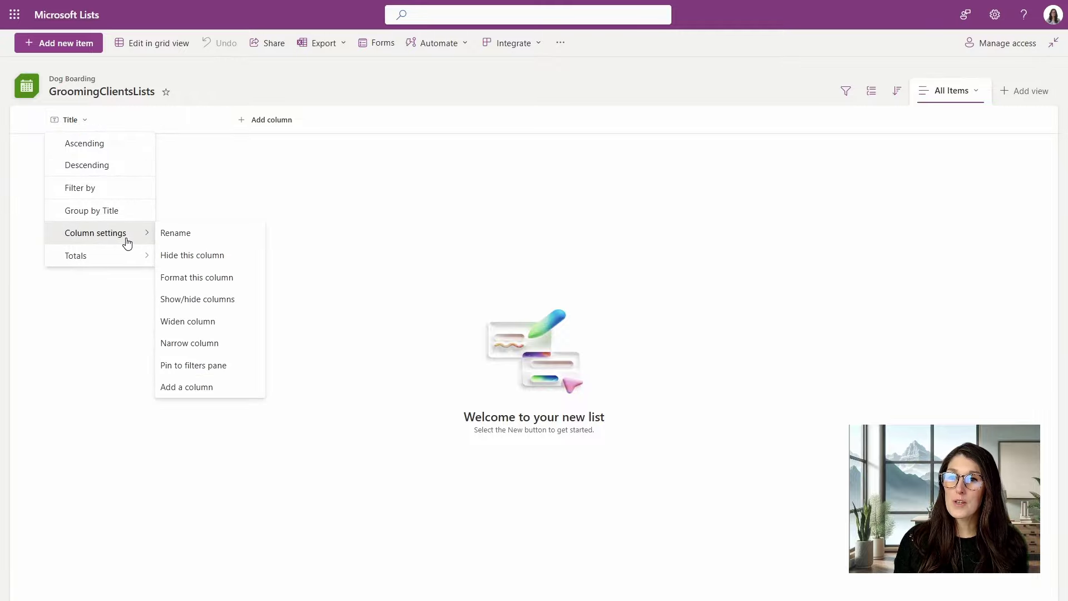
pyautogui.click(192, 235)
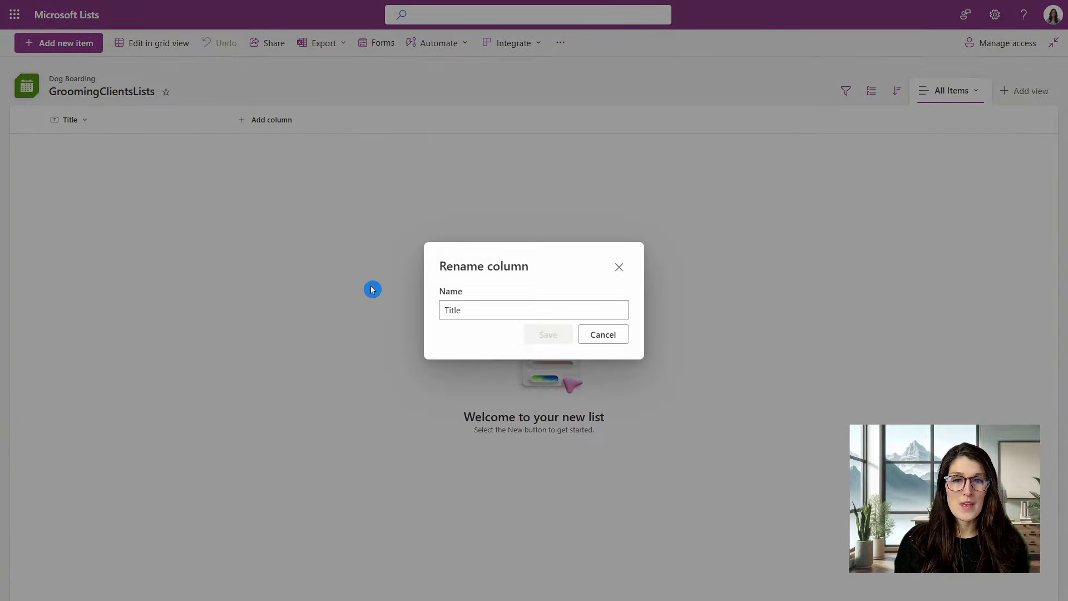
pyautogui.write('PetName(T)')
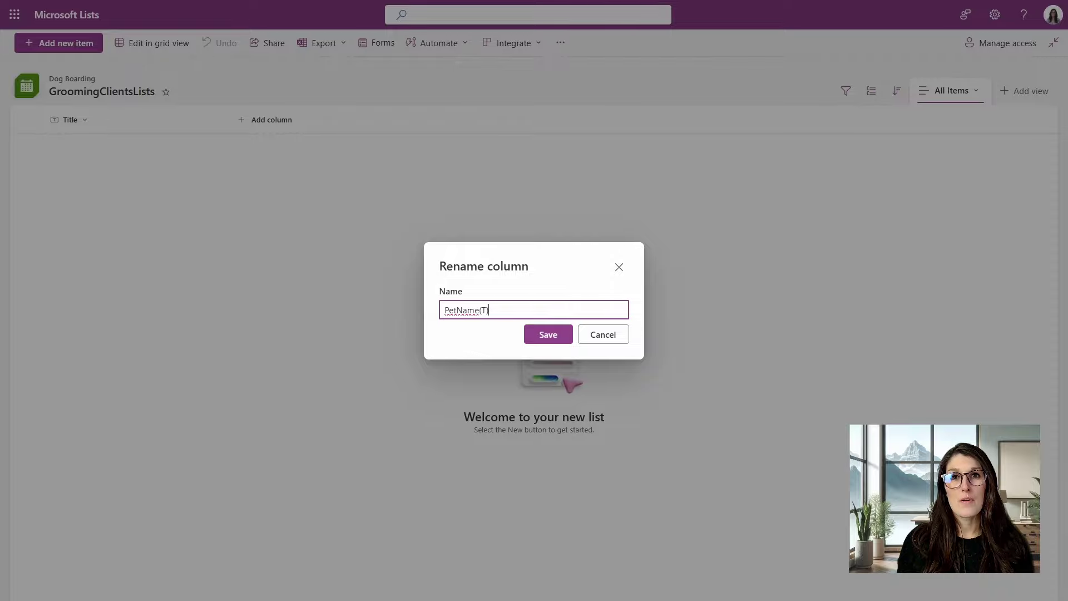
pyautogui.click(548, 334)
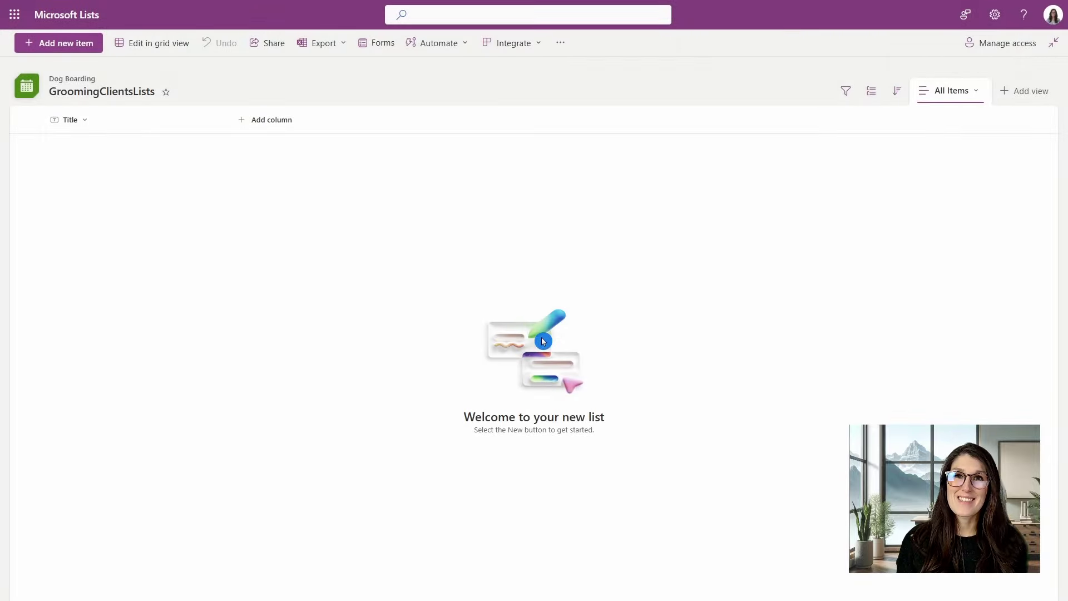
pyautogui.click(221, 222)
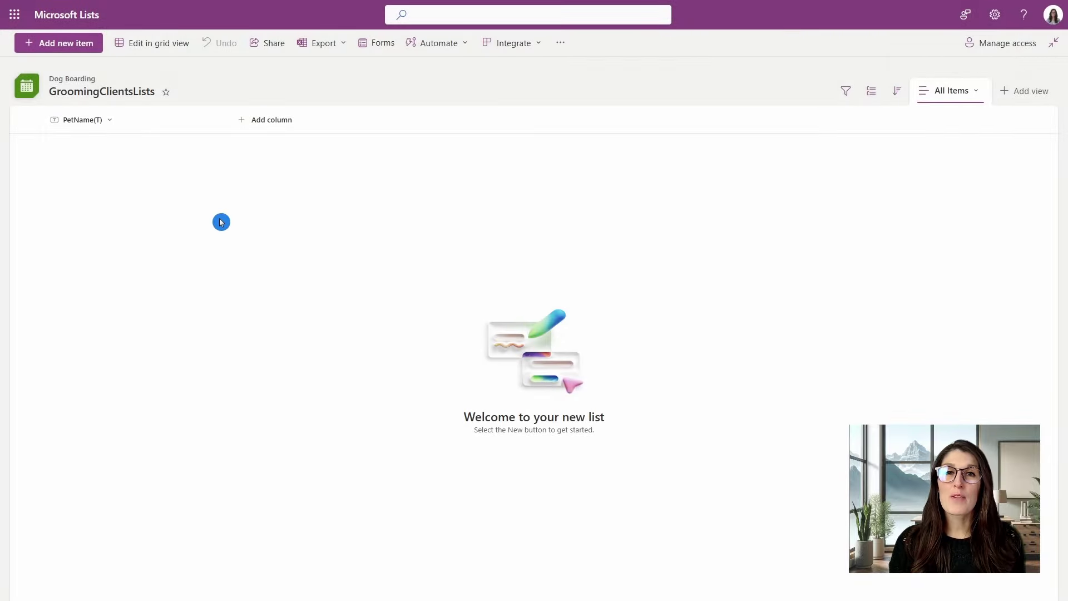
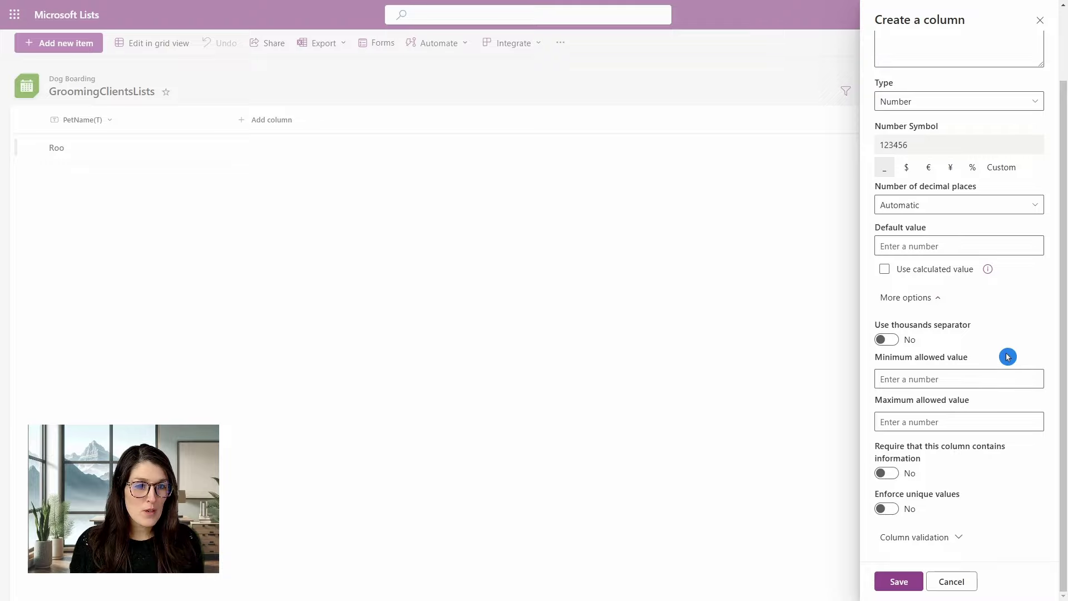
# Step: Make the new ResNumber number column require information and enforce unique values, and save the column
pyautogui.click(891, 479)
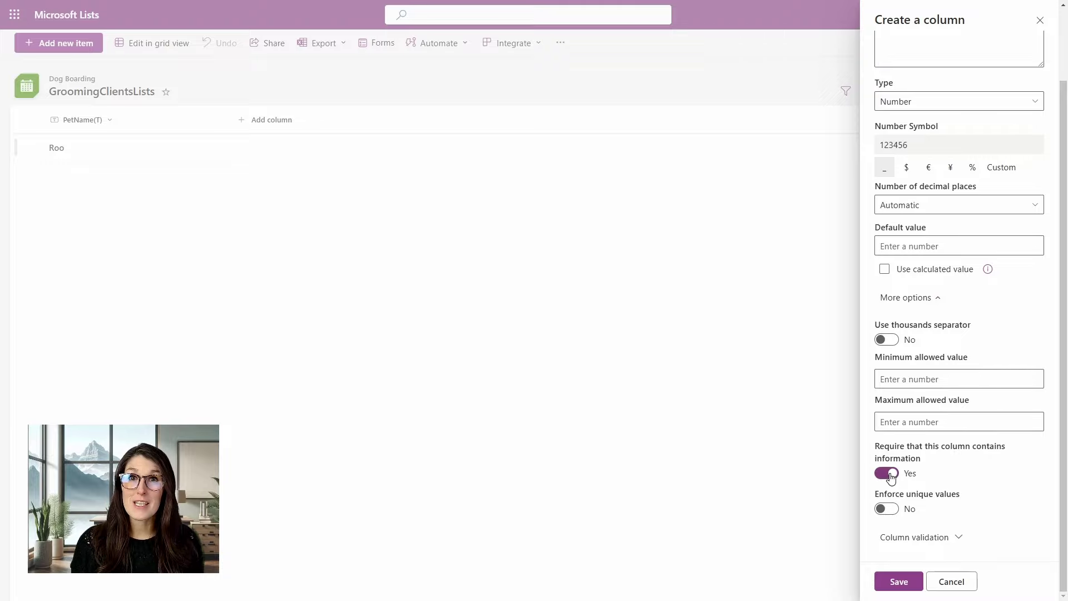
pyautogui.click(888, 510)
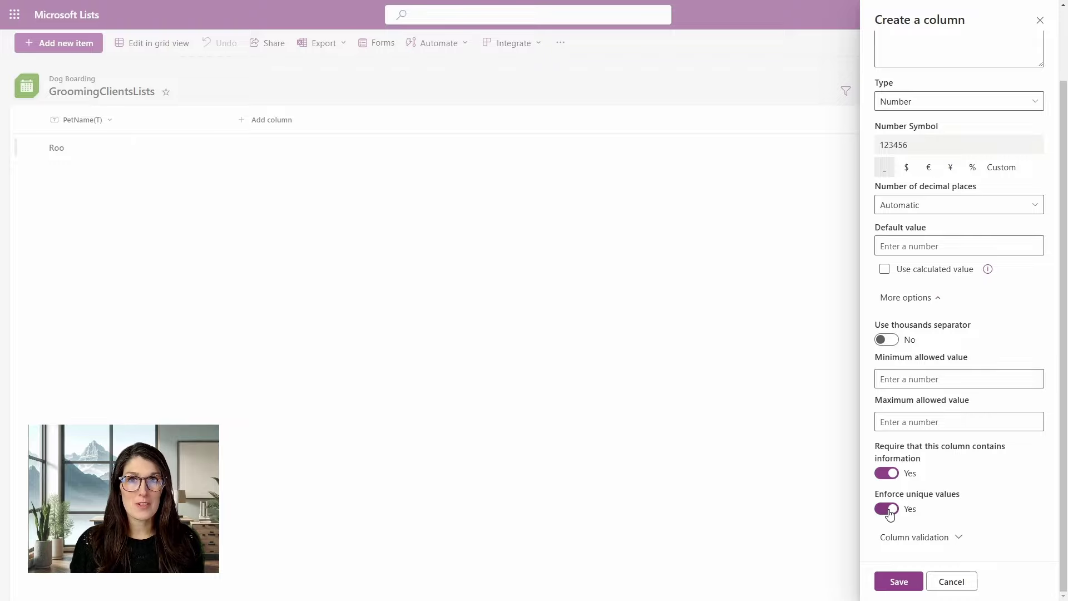
pyautogui.click(917, 582)
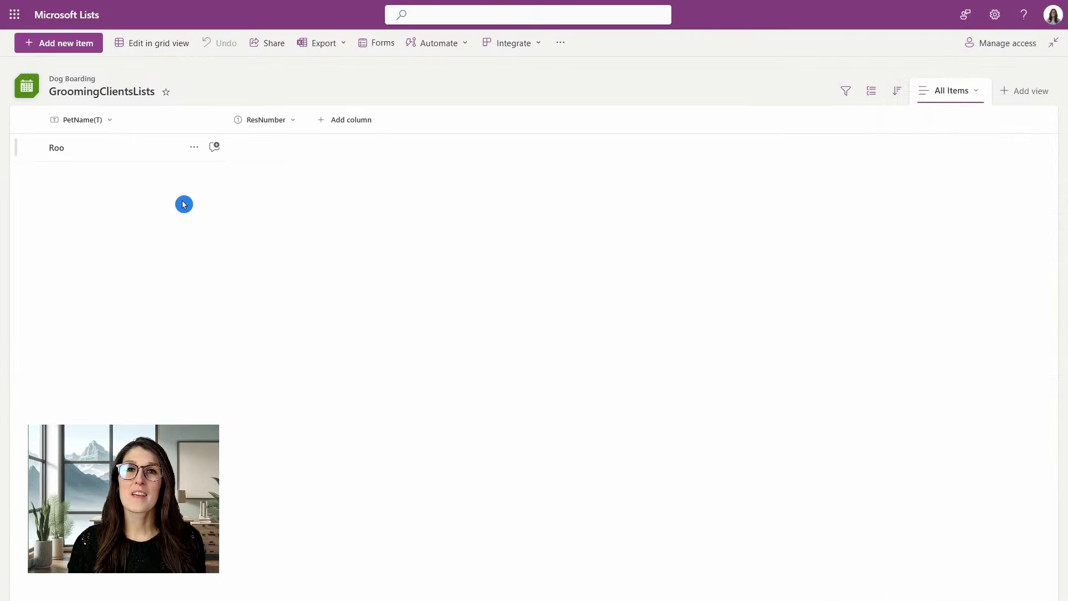
# Step: Add a new list item with PetName(T) Charles and ResNumber 1
pyautogui.click(83, 53)
pyautogui.write('Charles')
pyautogui.press('Tab')
pyautogui.write('1')
# Step: Try to set the ResNumber of the Roo item to 1
pyautogui.click(56, 175)
pyautogui.click(303, 198)
pyautogui.write('1')
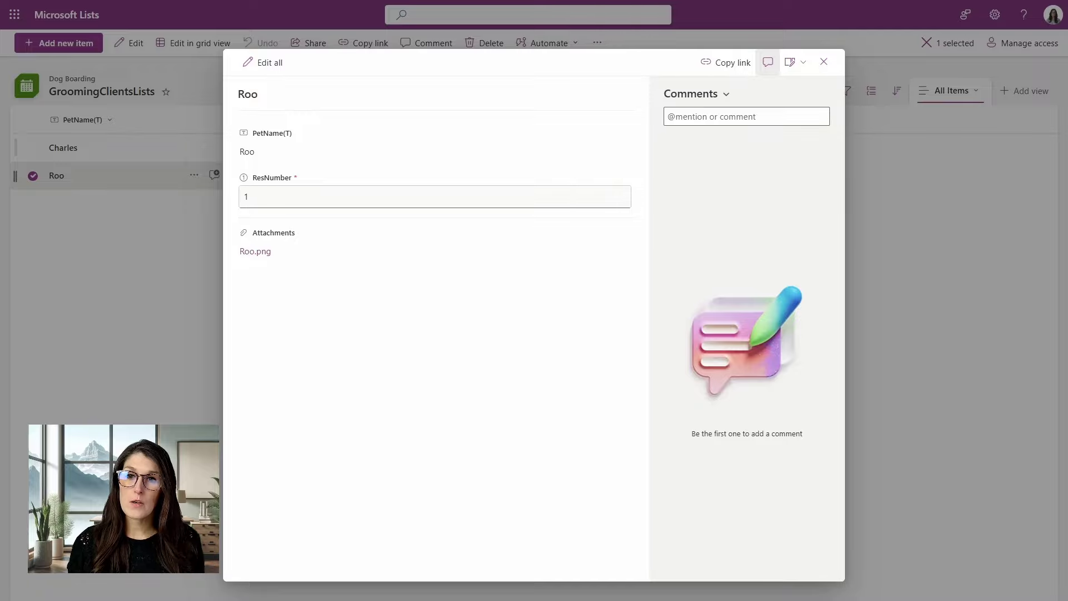
pyautogui.press('Return')
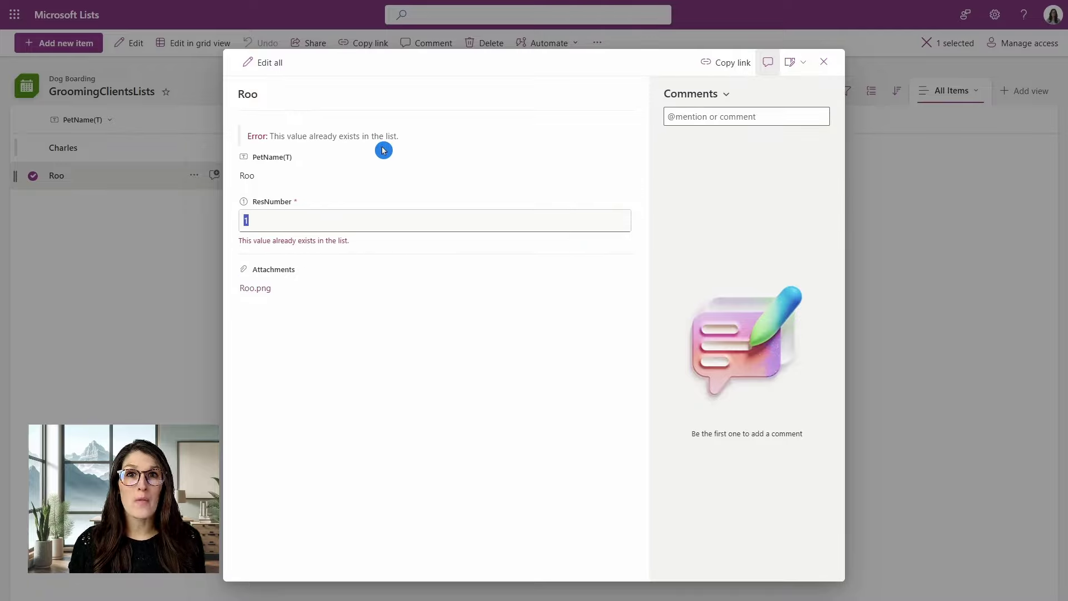
# Step: Set the Roo item's ResNumber to 2 and close the item's details
pyautogui.click(249, 221)
pyautogui.press('BackSpace')
pyautogui.write('2')
pyautogui.press('Tab')
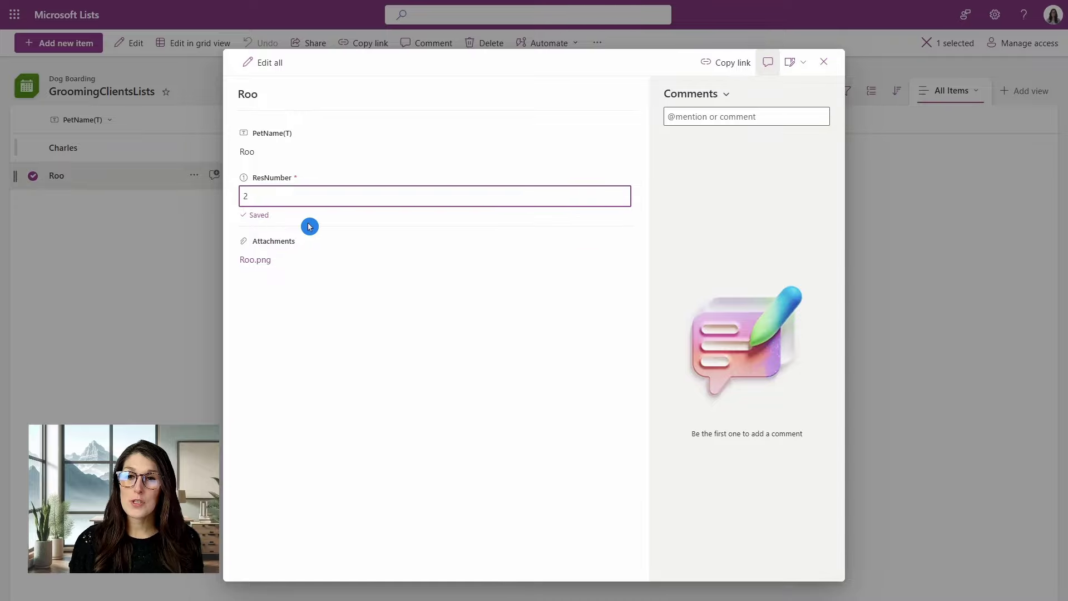
pyautogui.click(823, 62)
pyautogui.click(337, 238)
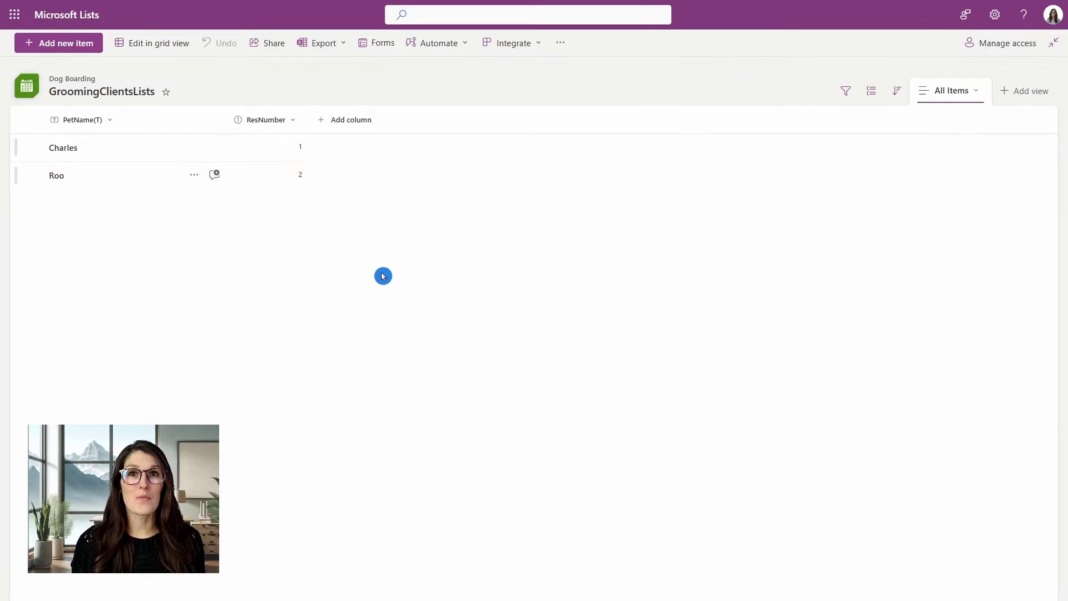
# Step: Add an Image column named PetPhoto at the end of the list and save it
pyautogui.click(353, 121)
pyautogui.scroll(-5, 553, 233)
pyautogui.click(555, 231)
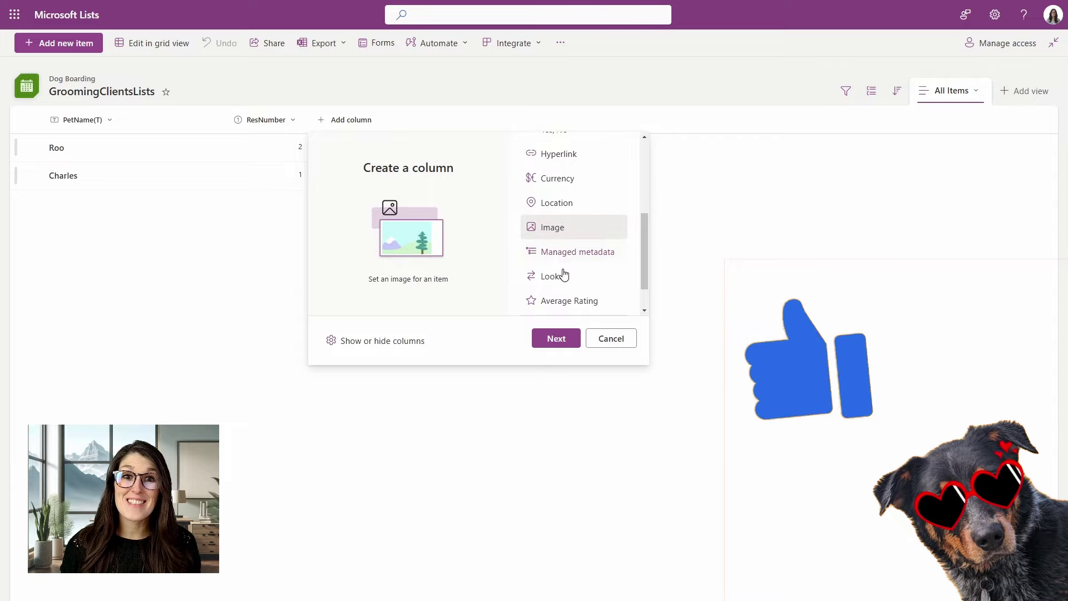
pyautogui.click(555, 336)
pyautogui.write('PetPhoto')
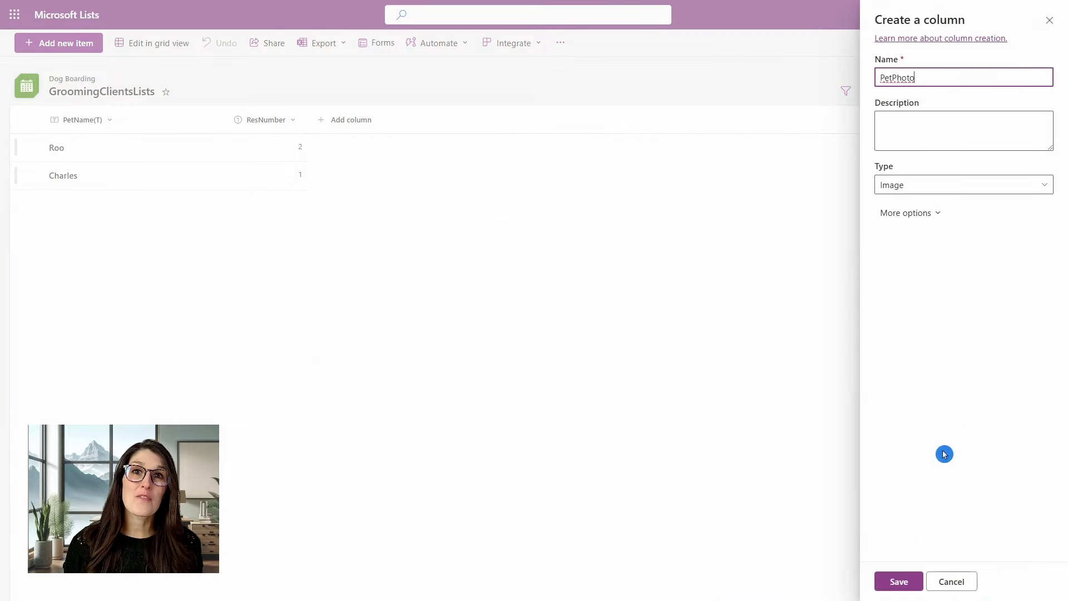
pyautogui.click(912, 581)
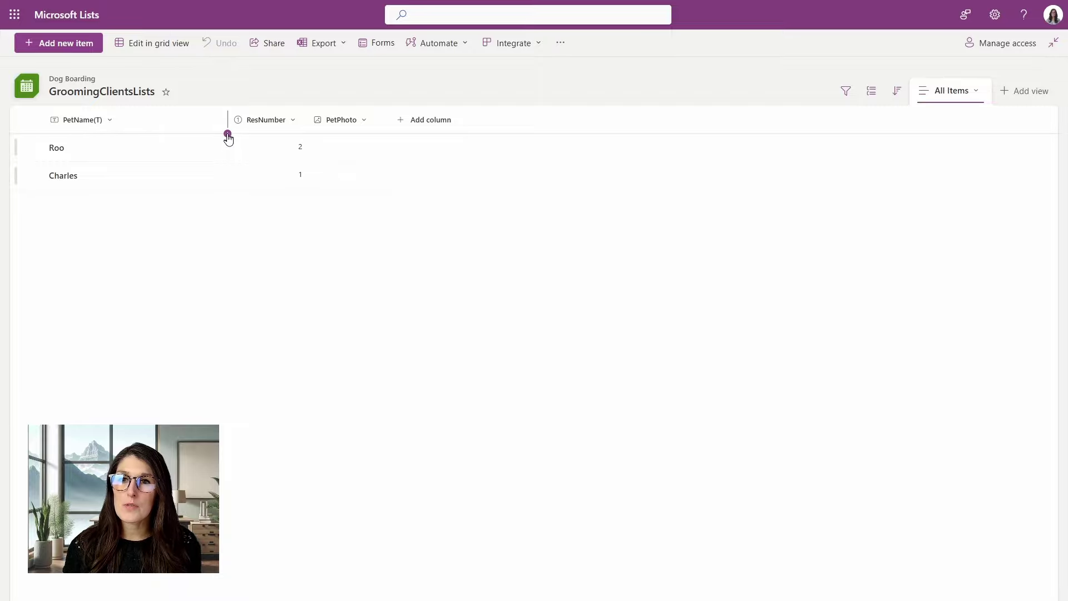
# Step: Insert a Date and time column named GroomDate between PetName(T) and ResNumber, with friendly format turned on, and save it
pyautogui.click(227, 134)
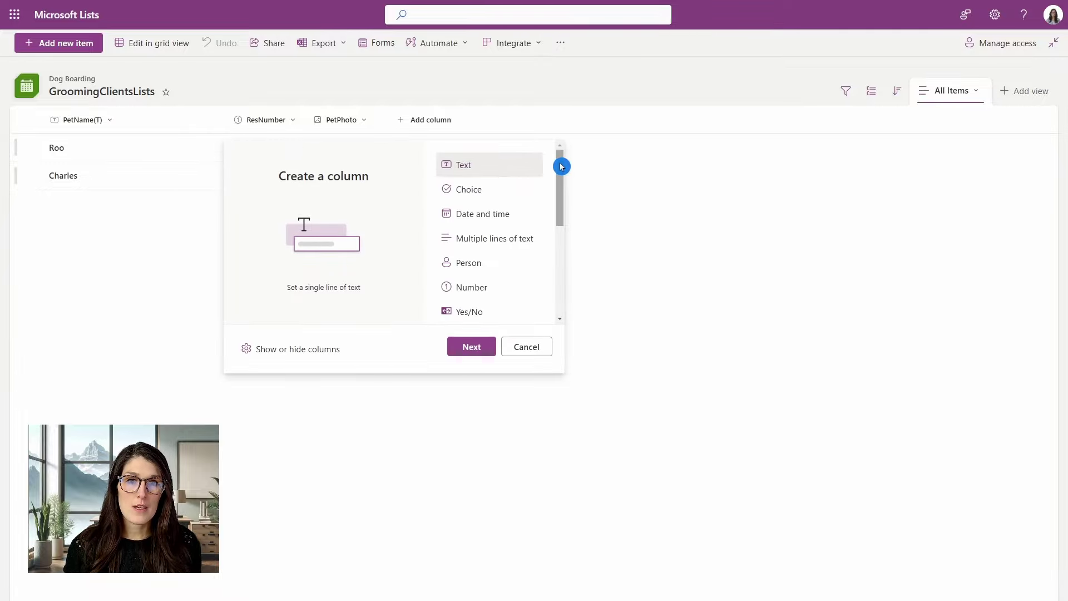
pyautogui.click(526, 217)
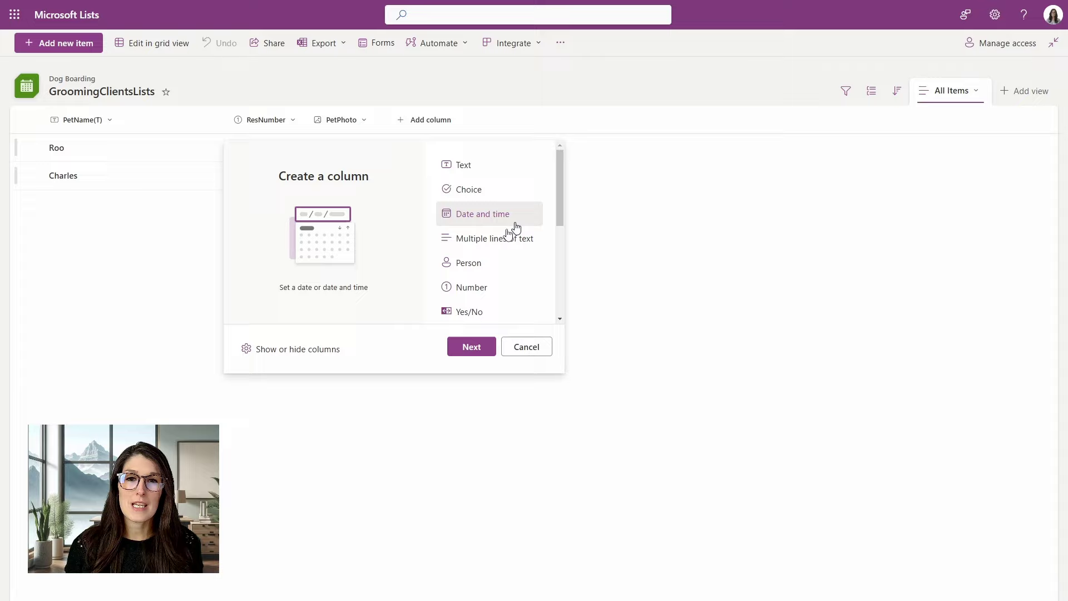
pyautogui.click(460, 347)
pyautogui.write('GroomDate')
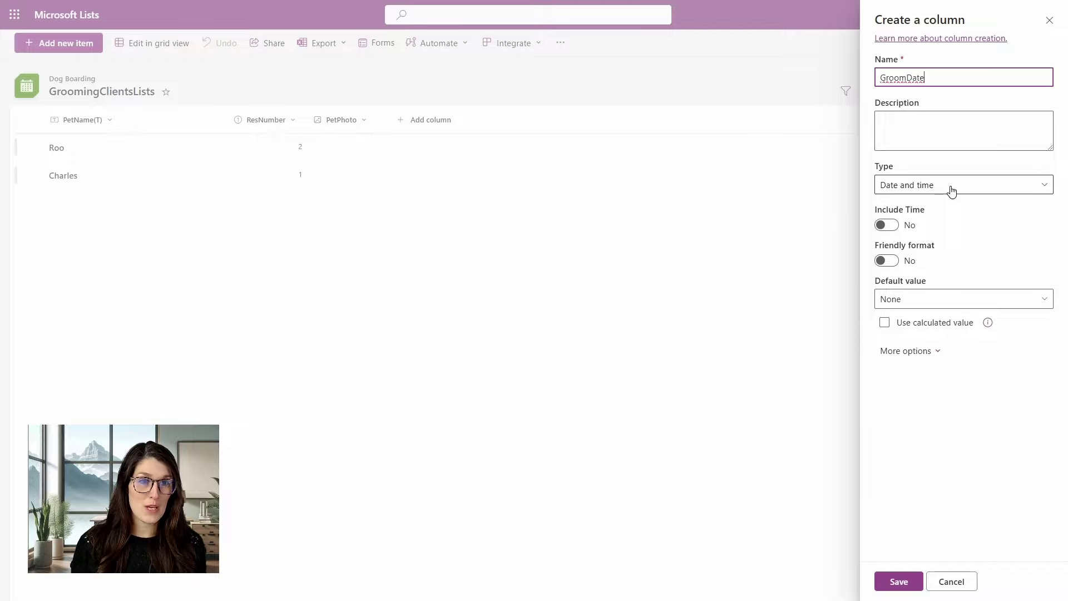
pyautogui.click(963, 206)
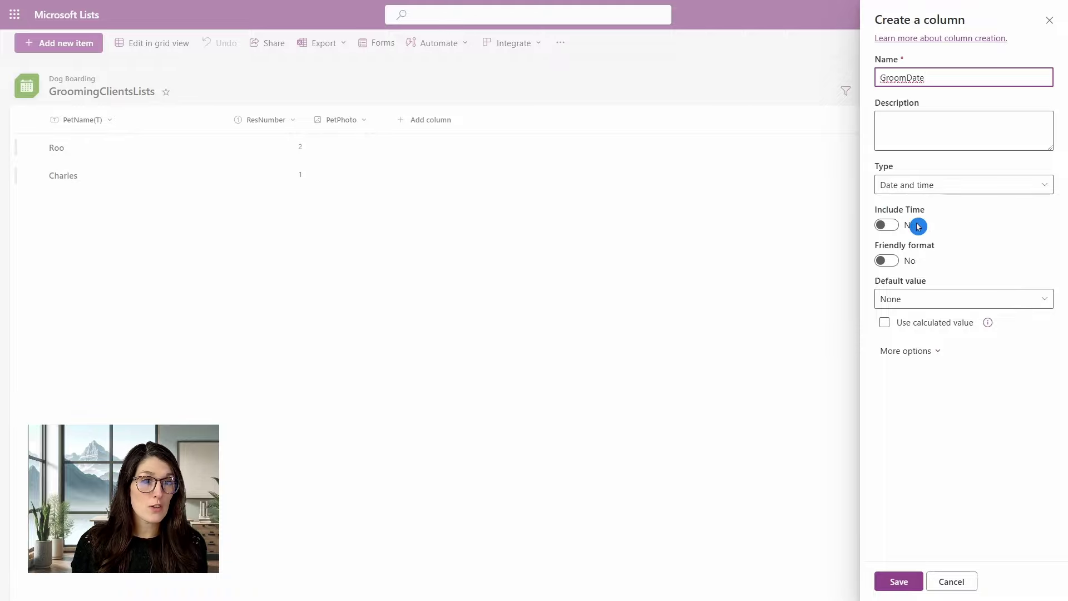
pyautogui.click(884, 262)
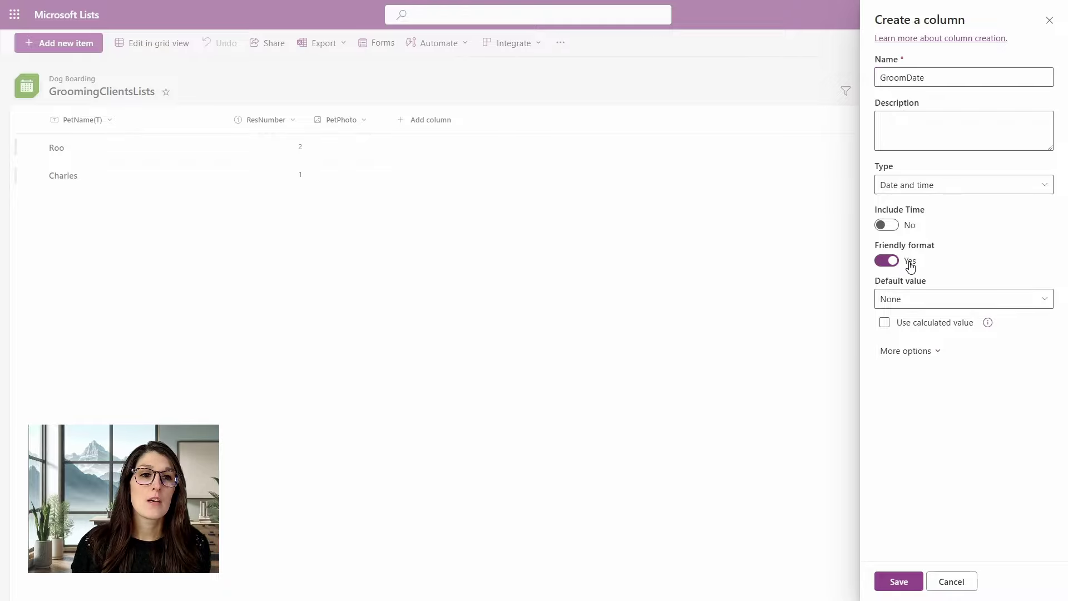
pyautogui.click(924, 405)
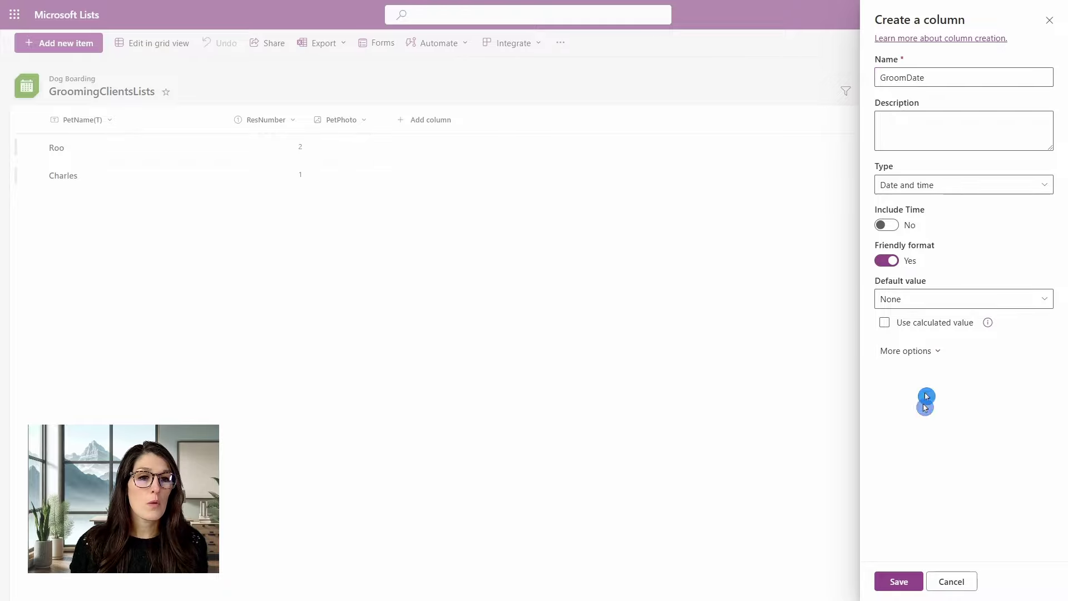
pyautogui.click(897, 581)
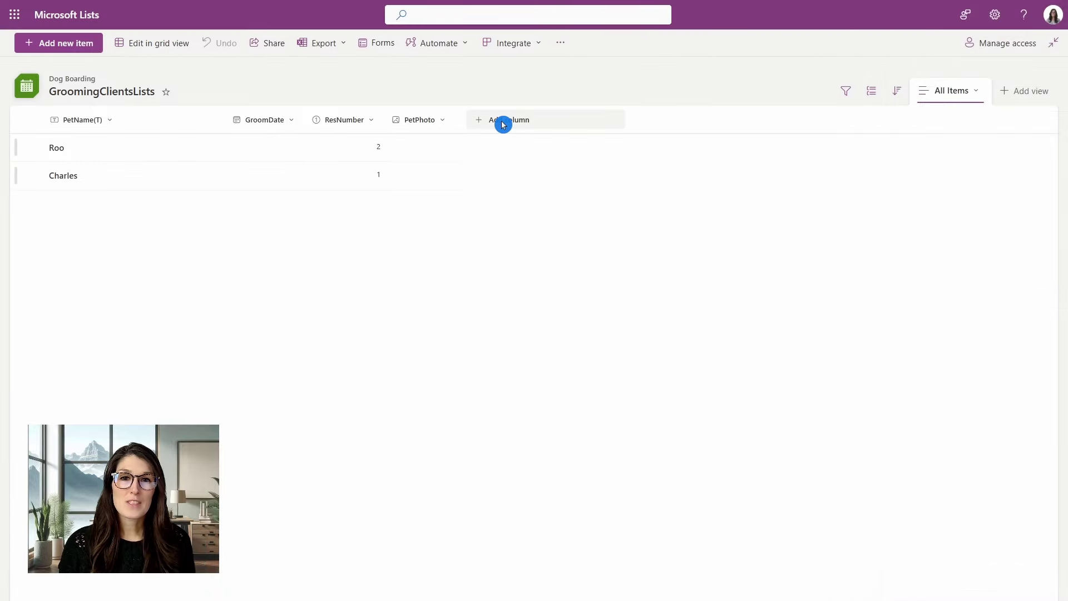
# Step: Add a Person column named Groomer after PetPhoto that shows profile photos, and save it
pyautogui.click(503, 124)
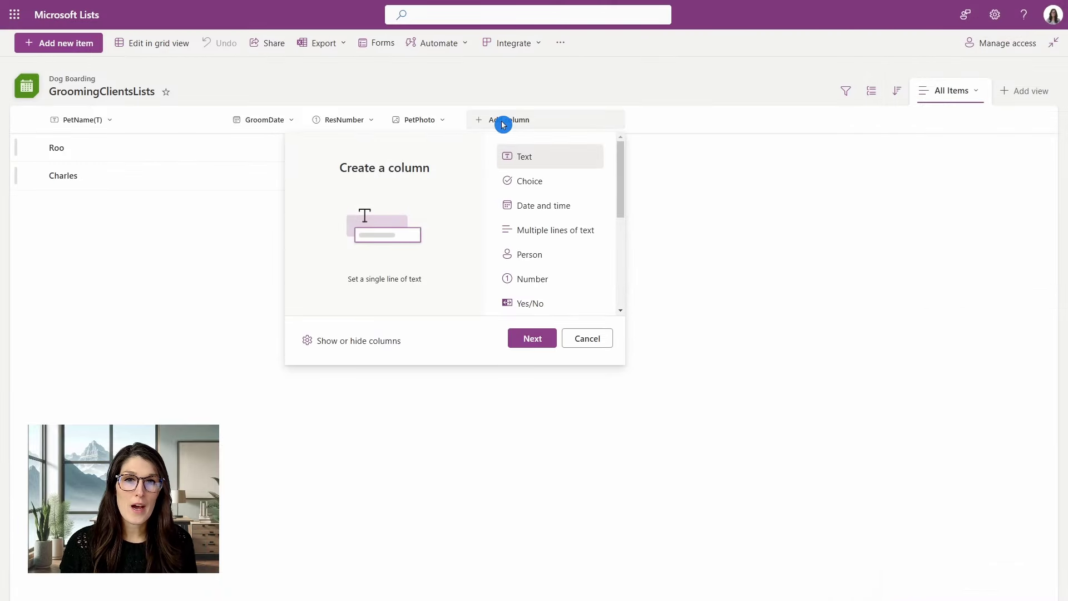
pyautogui.click(561, 256)
pyautogui.click(542, 337)
pyautogui.click(891, 93)
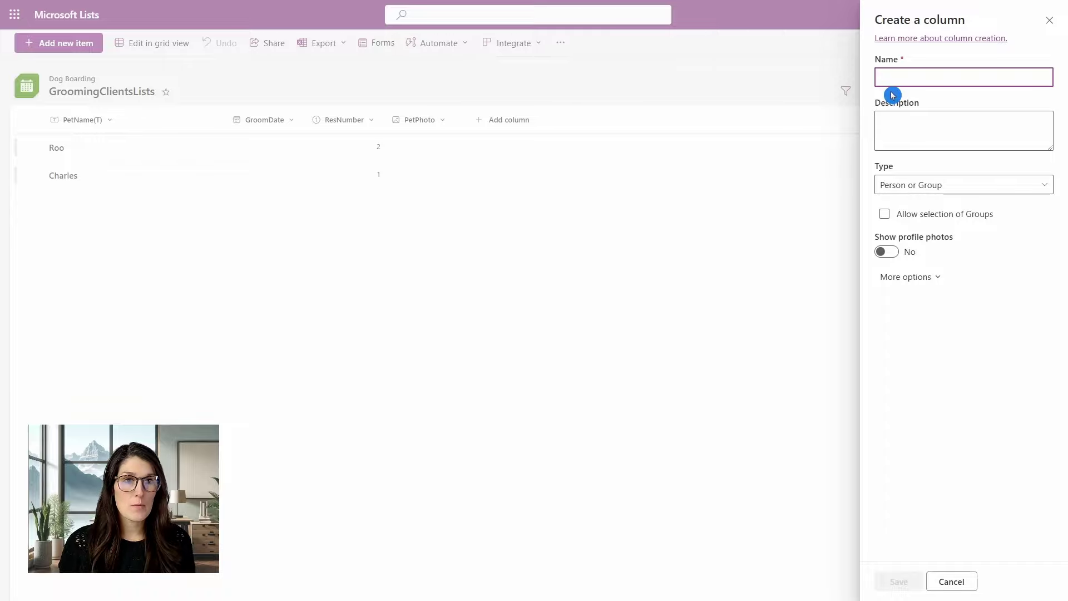
pyautogui.write('Groomer')
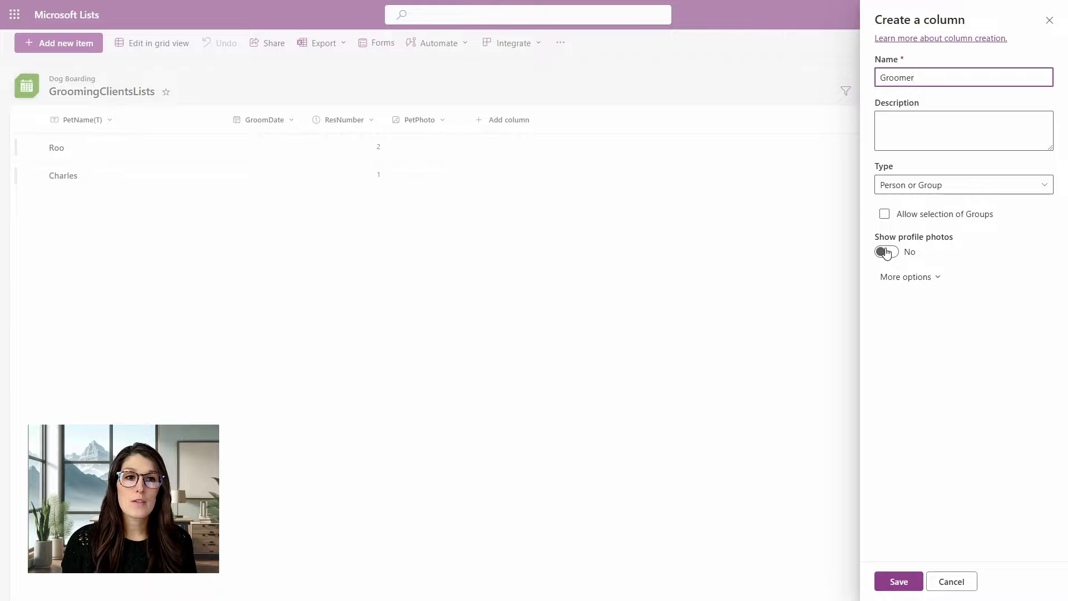
pyautogui.click(887, 252)
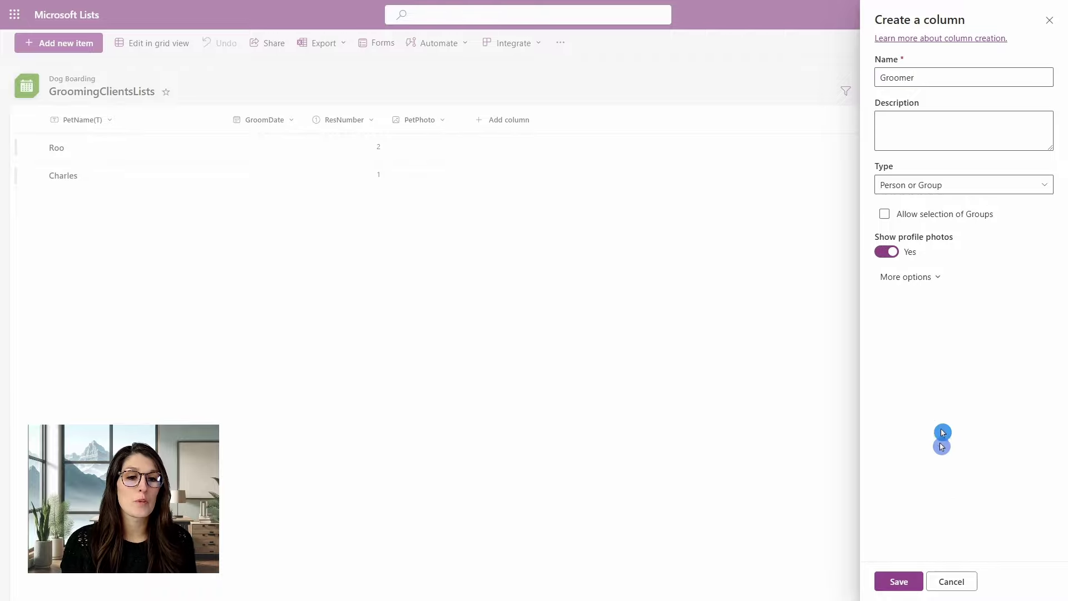
pyautogui.click(900, 581)
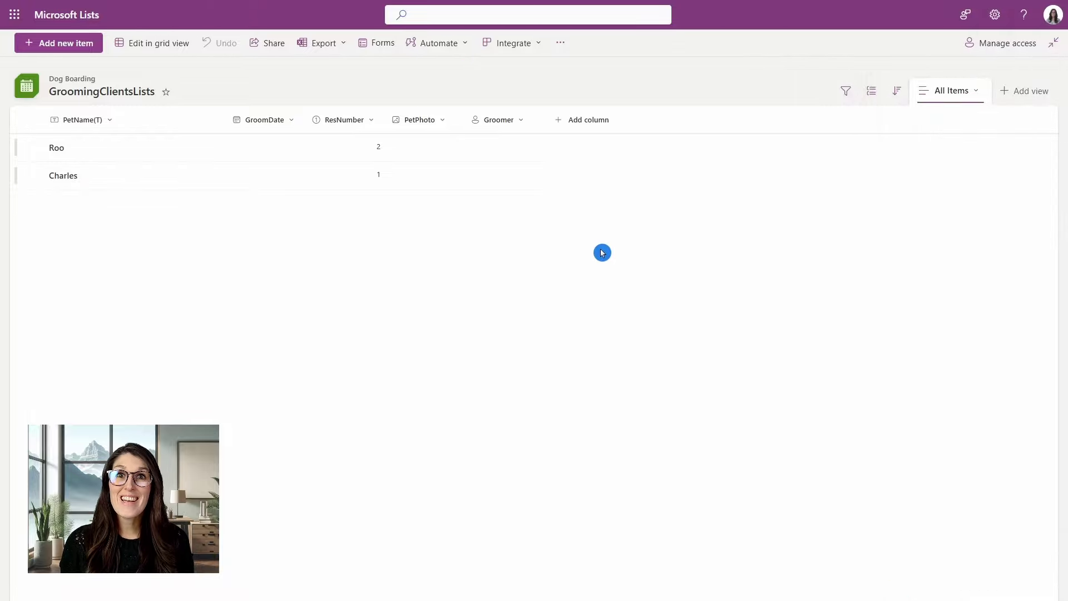
# Step: Start a new Choice column after Groomer and name it Service
pyautogui.click(595, 121)
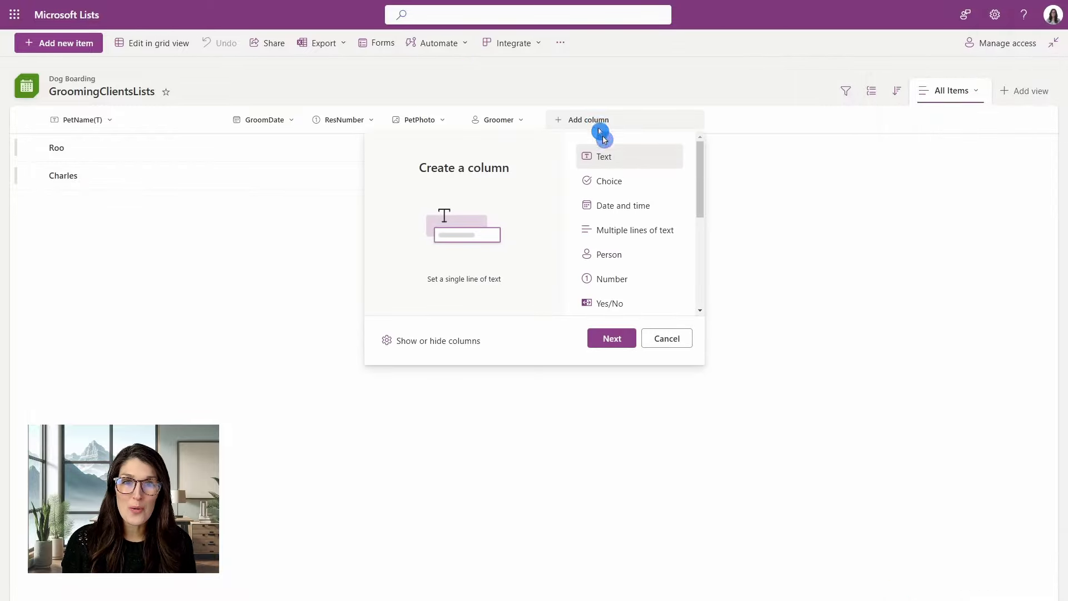
pyautogui.click(616, 182)
pyautogui.click(611, 340)
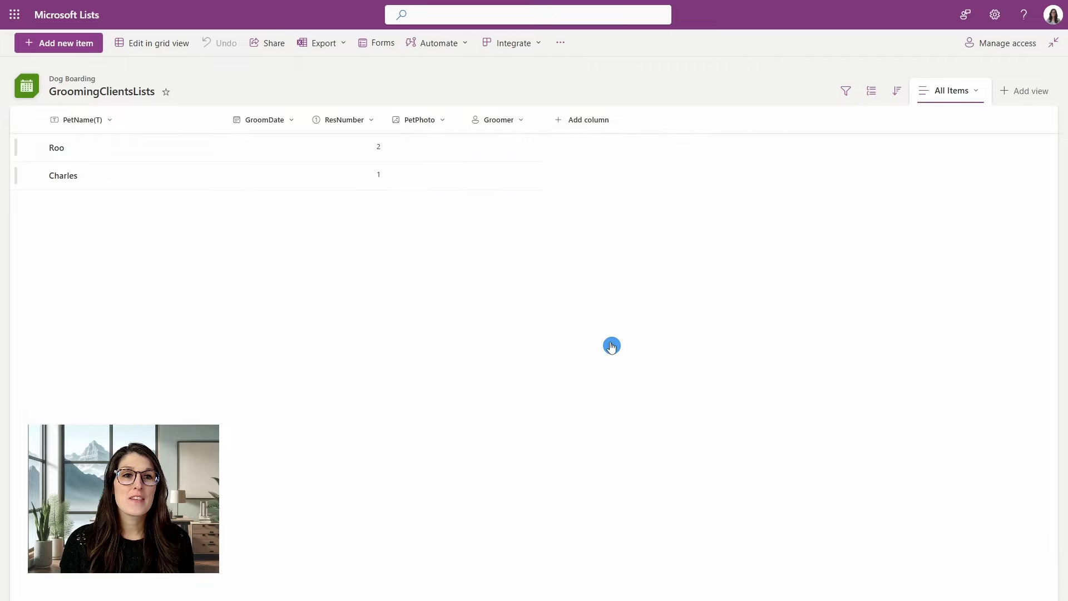
pyautogui.write('Services')
pyautogui.press('BackSpace')
pyautogui.press('BackSpace')
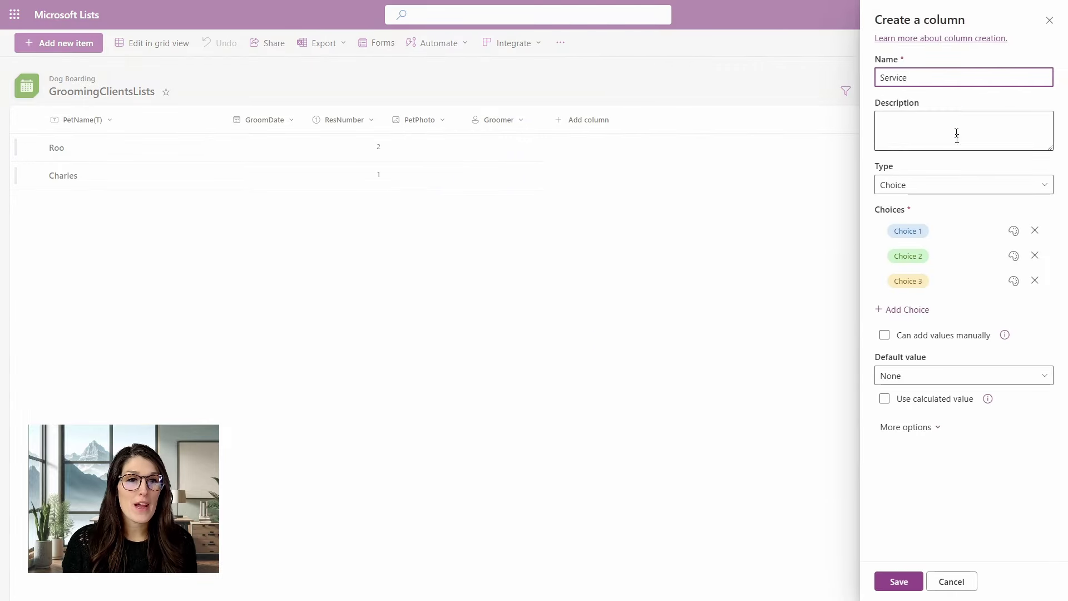
# Step: Rename the first two choices to Bath and Nails, and give Nails a light pinkish-purple fill color
pyautogui.click(900, 230)
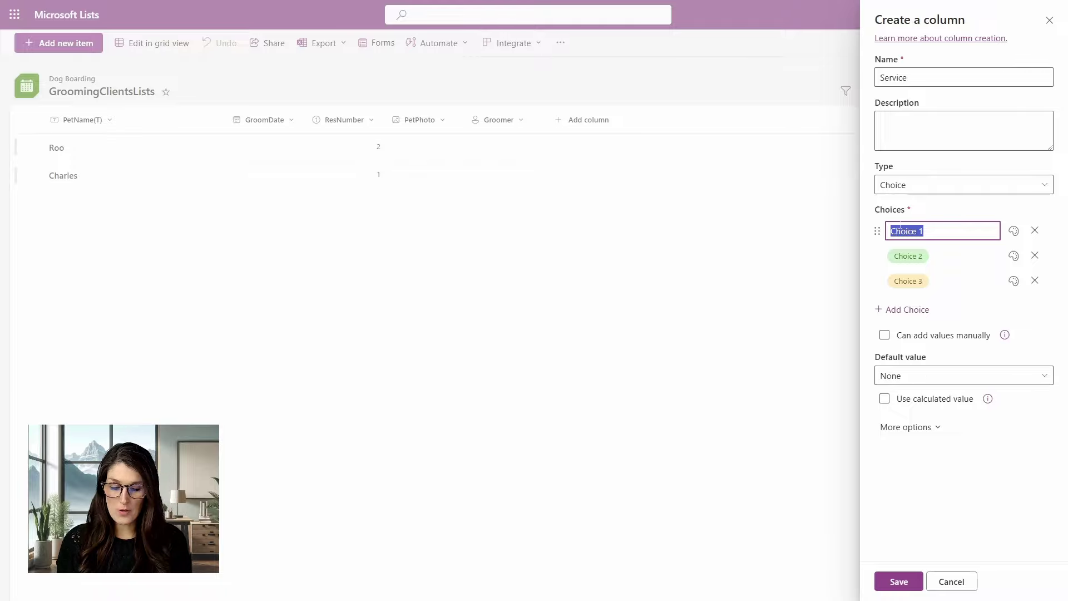
pyautogui.write('Bath')
pyautogui.press('Tab')
pyautogui.press('Tab')
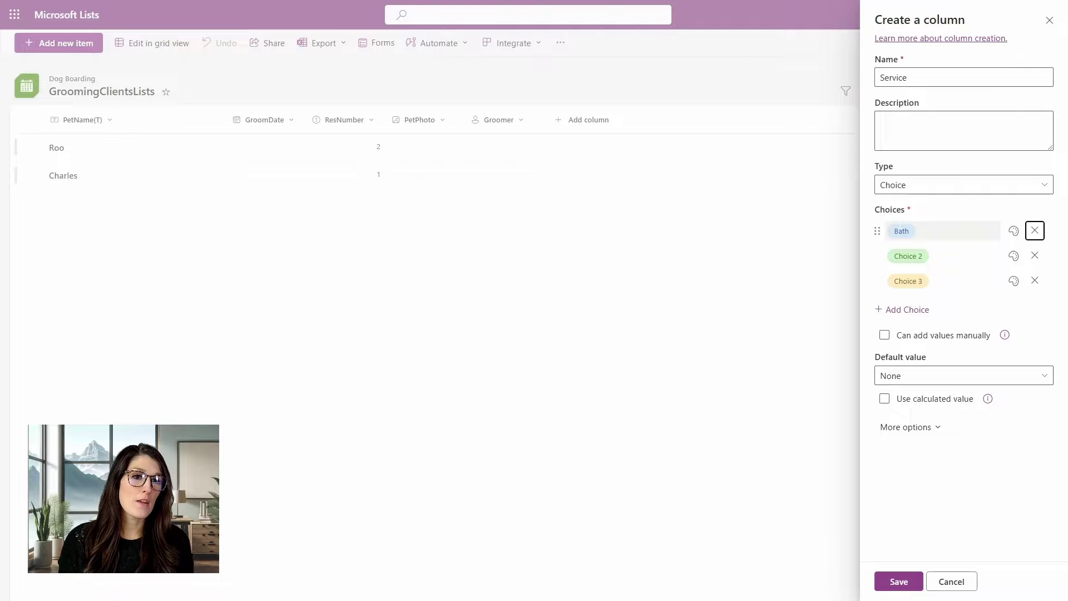
pyautogui.click(906, 255)
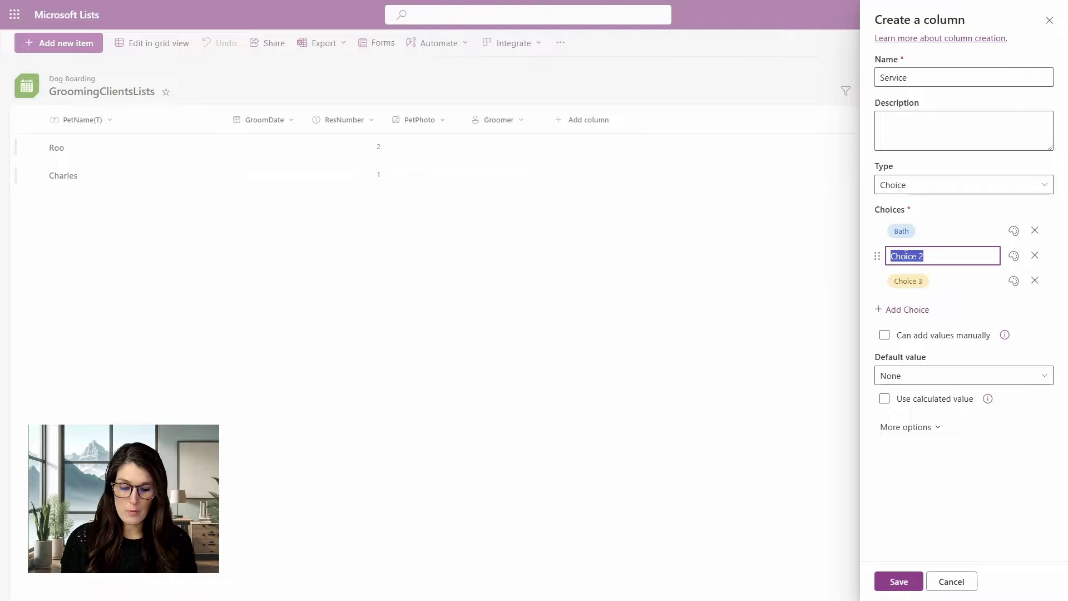
pyautogui.write('Nails')
pyautogui.press('Tab')
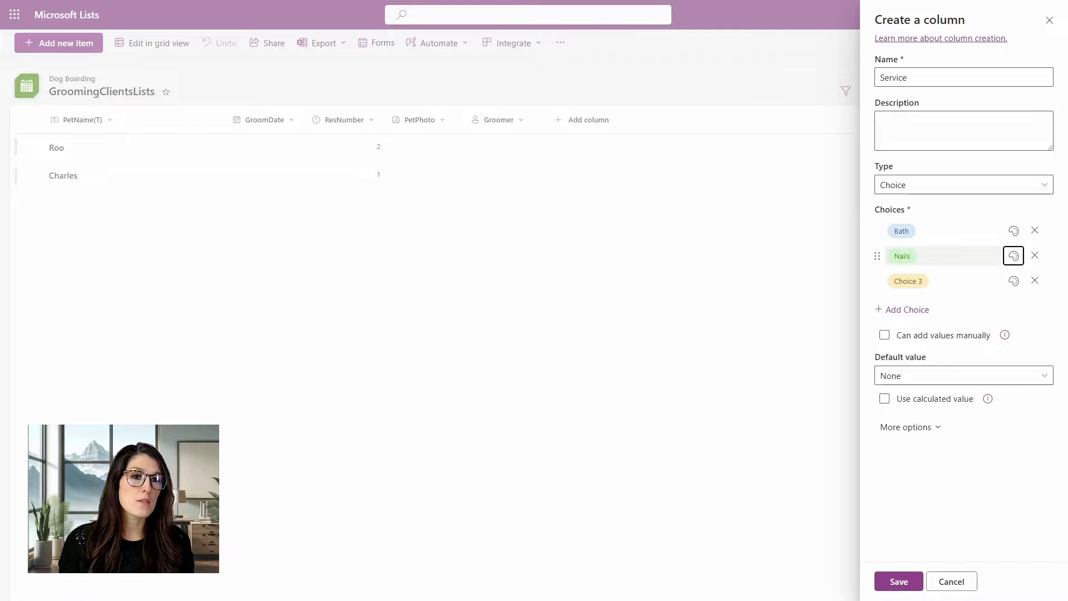
pyautogui.click(1014, 255)
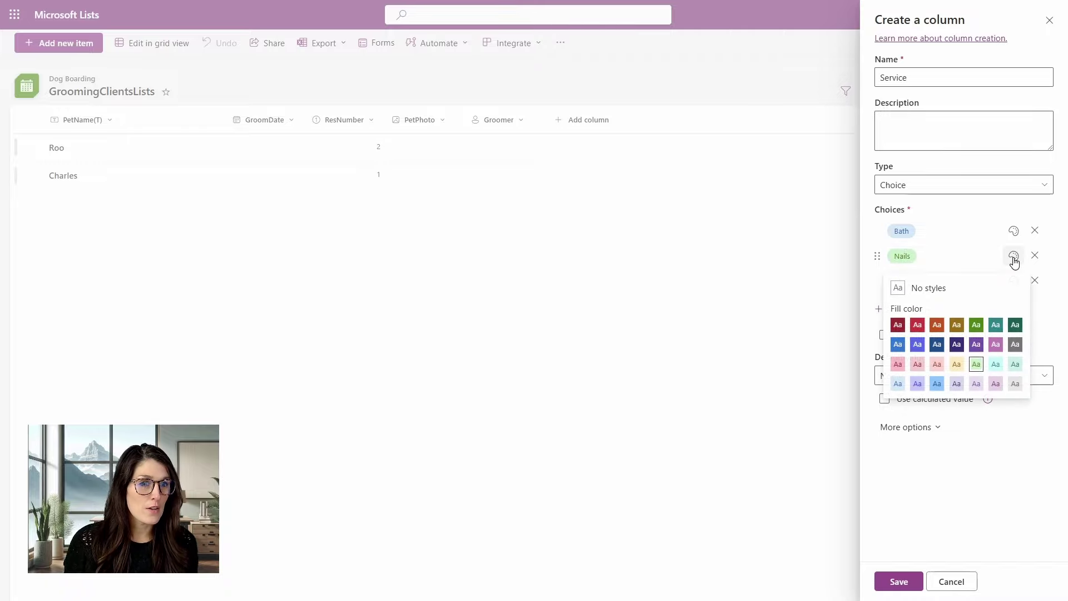
pyautogui.click(996, 383)
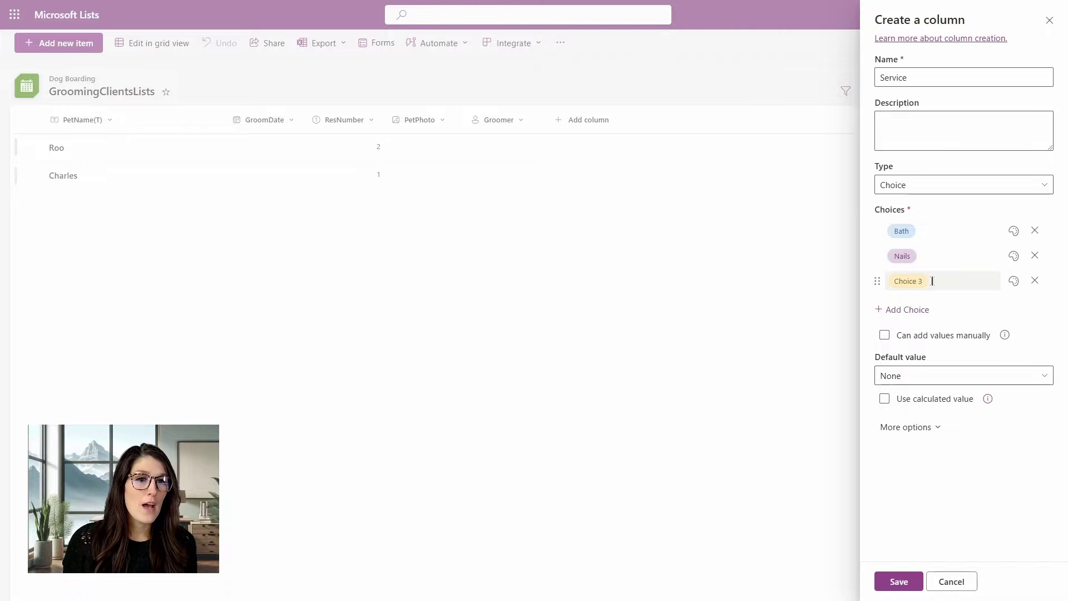
# Step: Rename the third choice of the Service column to Hair Cut
pyautogui.click(908, 281)
pyautogui.write('Hair C')
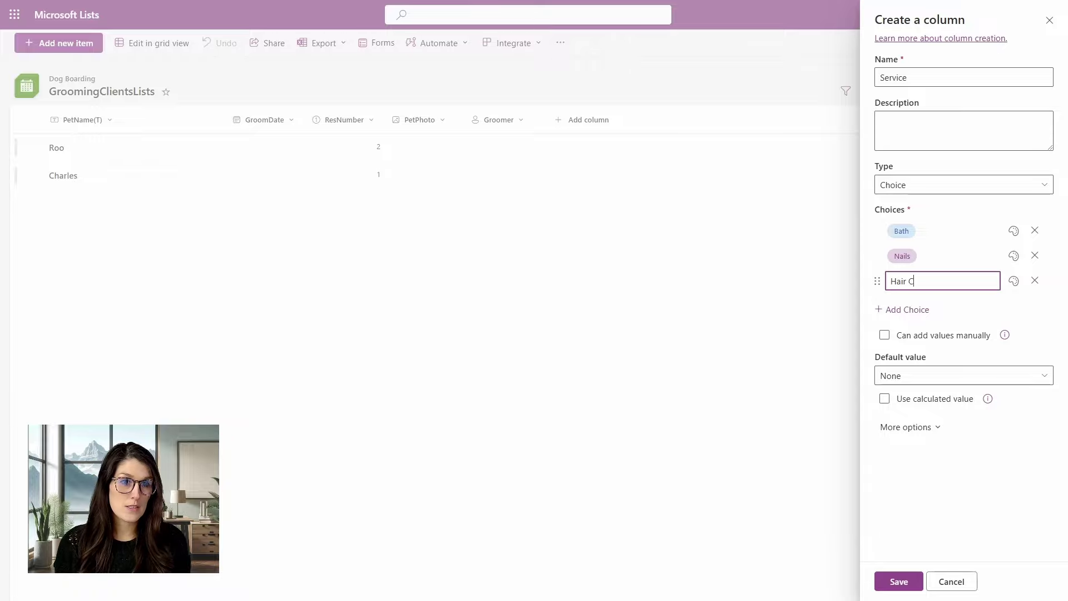
pyautogui.write('ut')
pyautogui.press('Tab')
# Step: Add a fourth choice, remove it again, and save the Service column
pyautogui.click(907, 310)
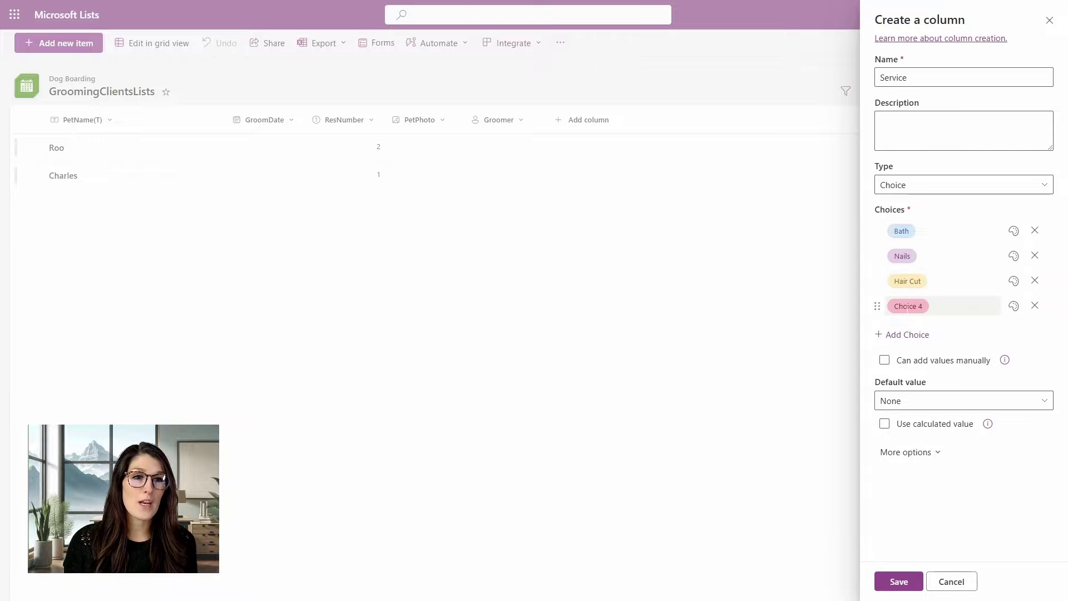
pyautogui.click(1034, 305)
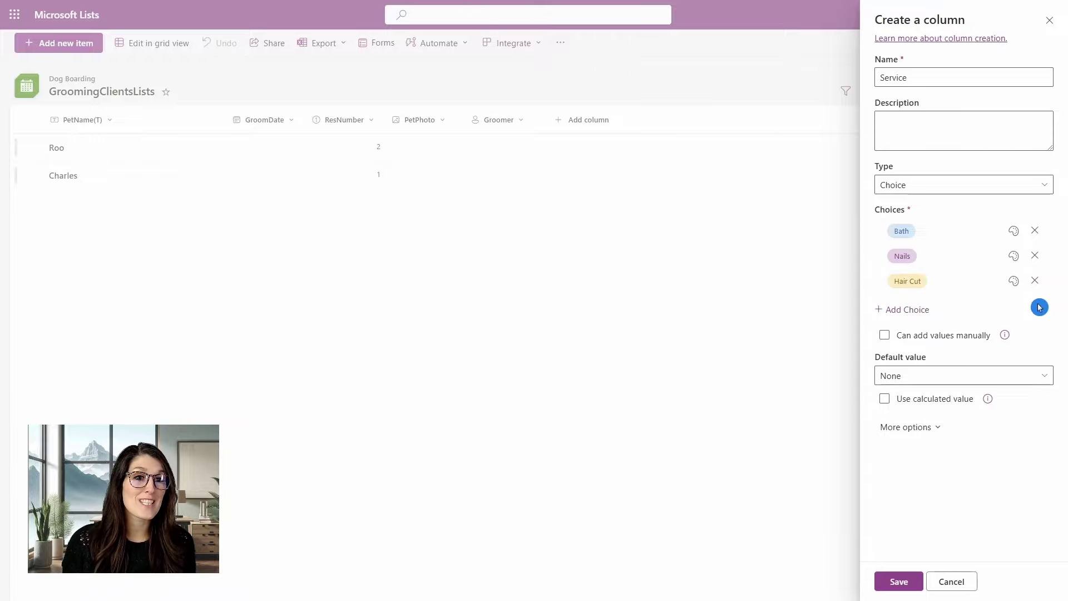
pyautogui.click(898, 580)
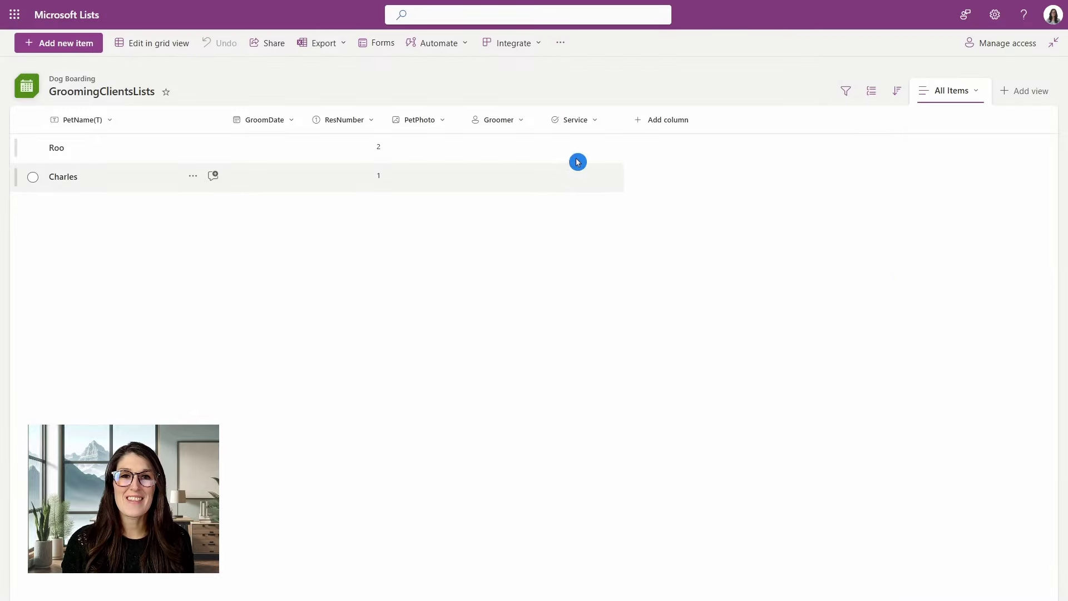
# Step: Open the Service column's settings for editing and allow values to be added manually
pyautogui.click(588, 122)
pyautogui.moveTo(632, 235)
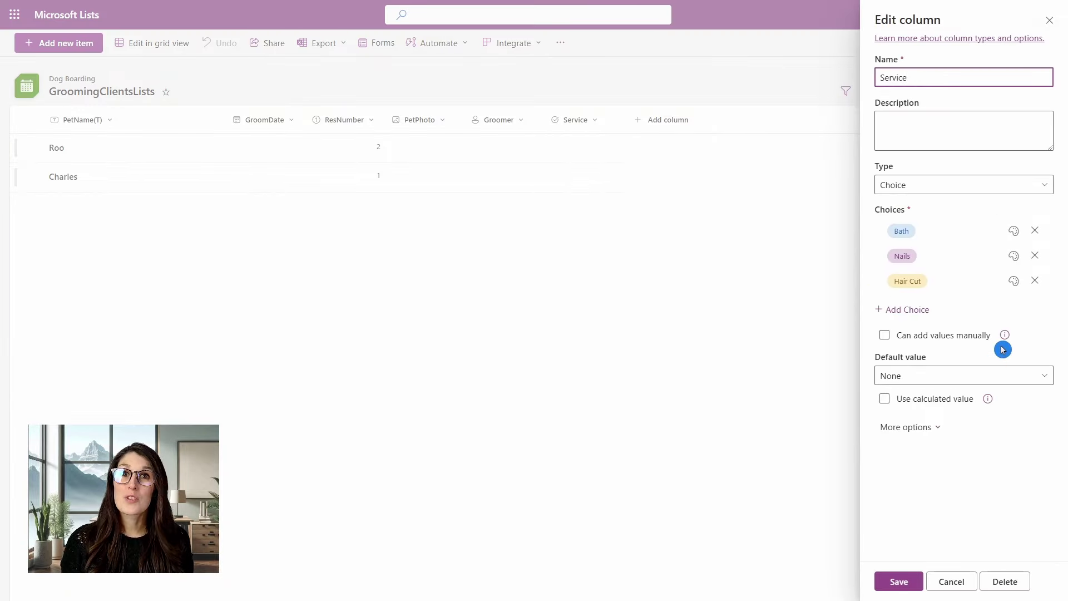
pyautogui.click(883, 336)
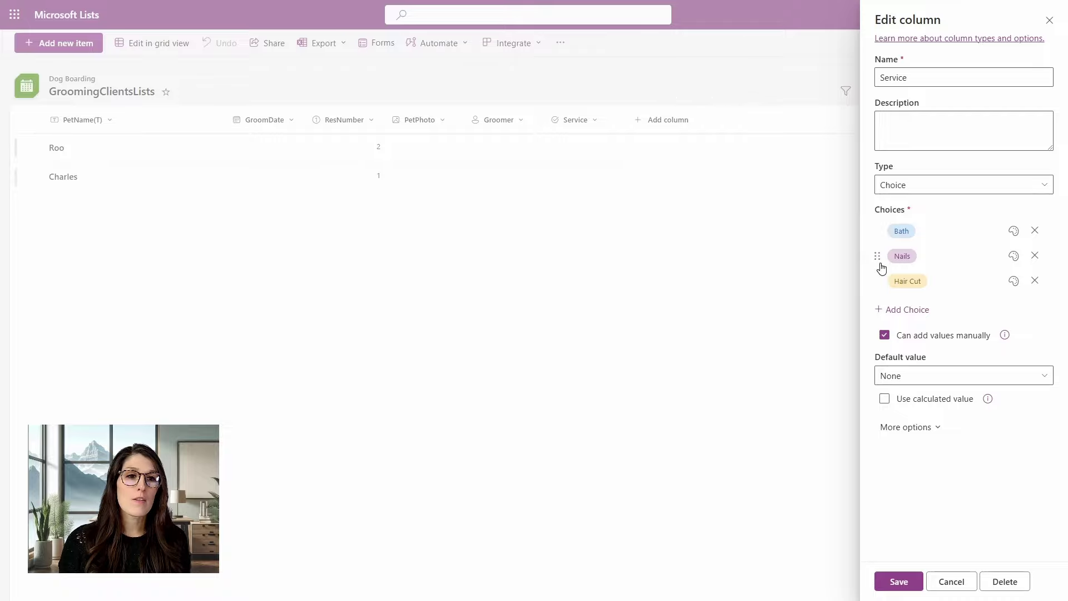
# Step: Try Bath as the Service column's default value and reset the default to None
pyautogui.click(961, 377)
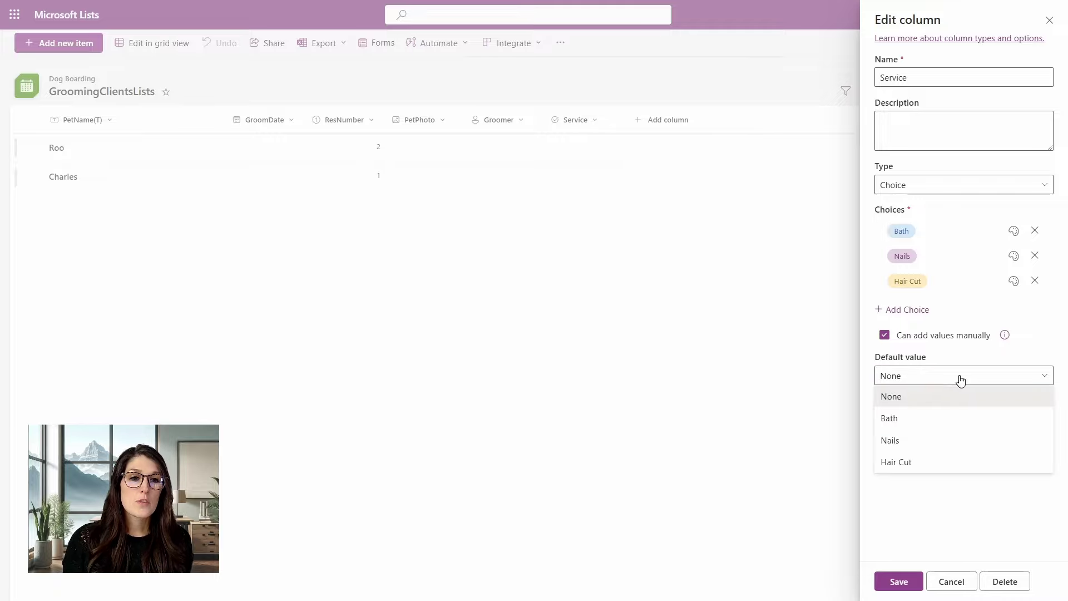
pyautogui.click(951, 421)
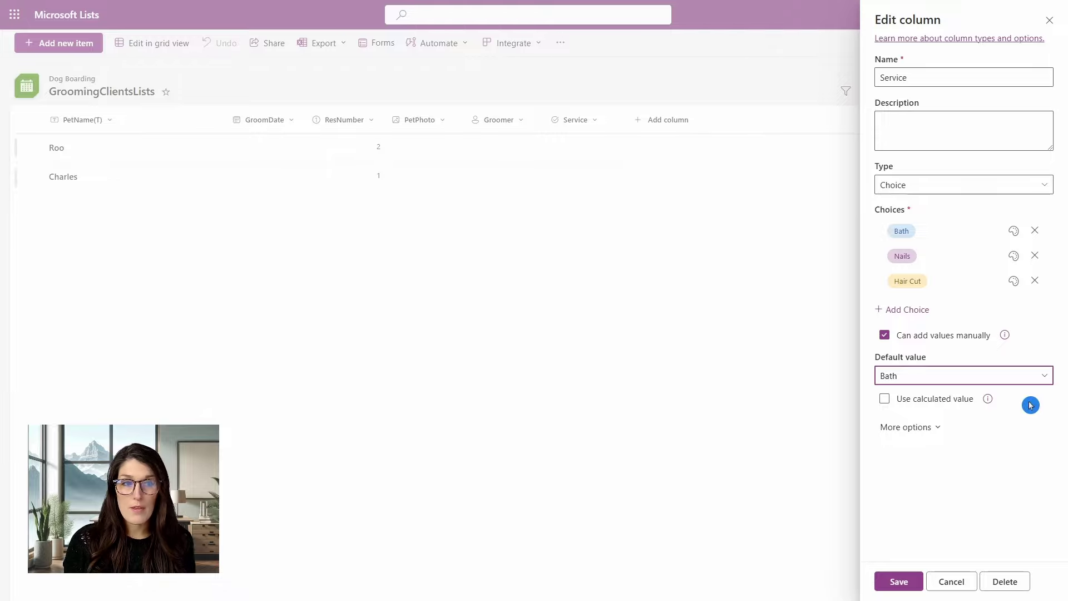
pyautogui.click(1035, 378)
pyautogui.click(915, 399)
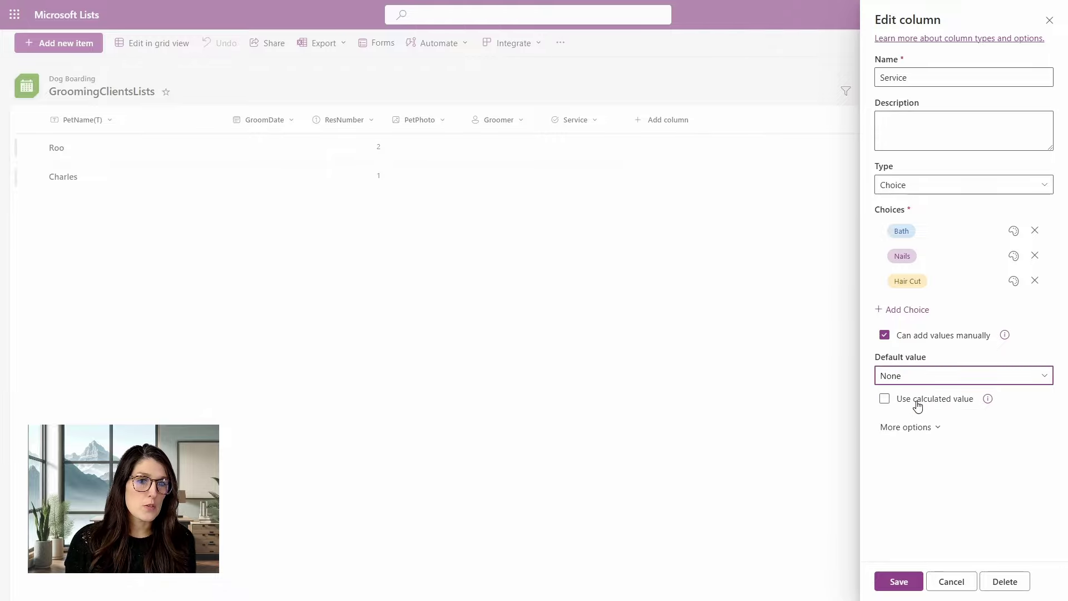
# Step: Disallow manually added values in the Service column, try displaying its choices as radio buttons, and restore the drop-down menu display
pyautogui.click(887, 340)
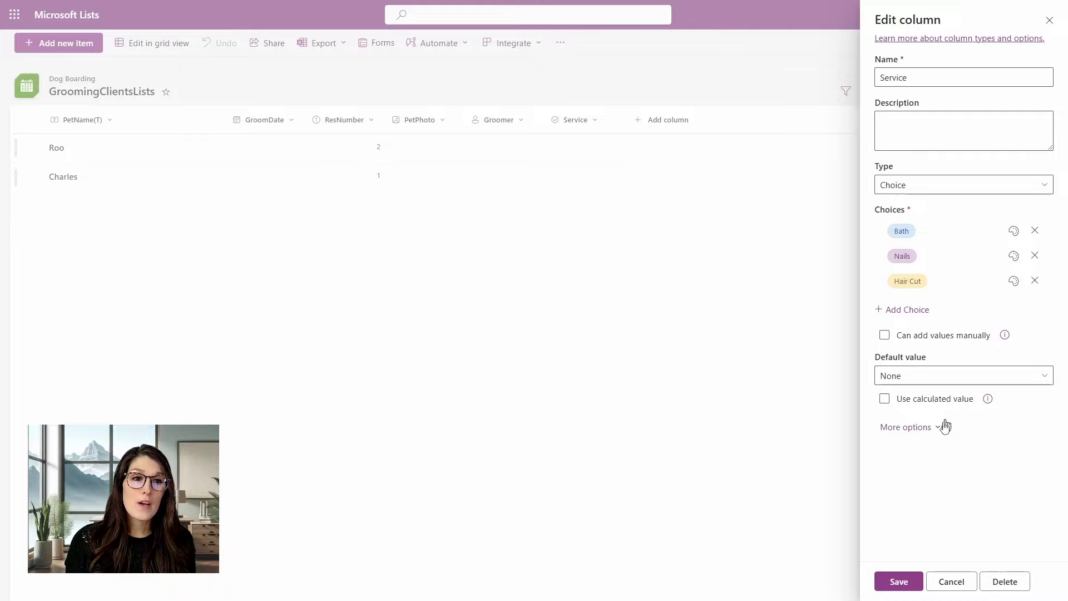
pyautogui.click(925, 429)
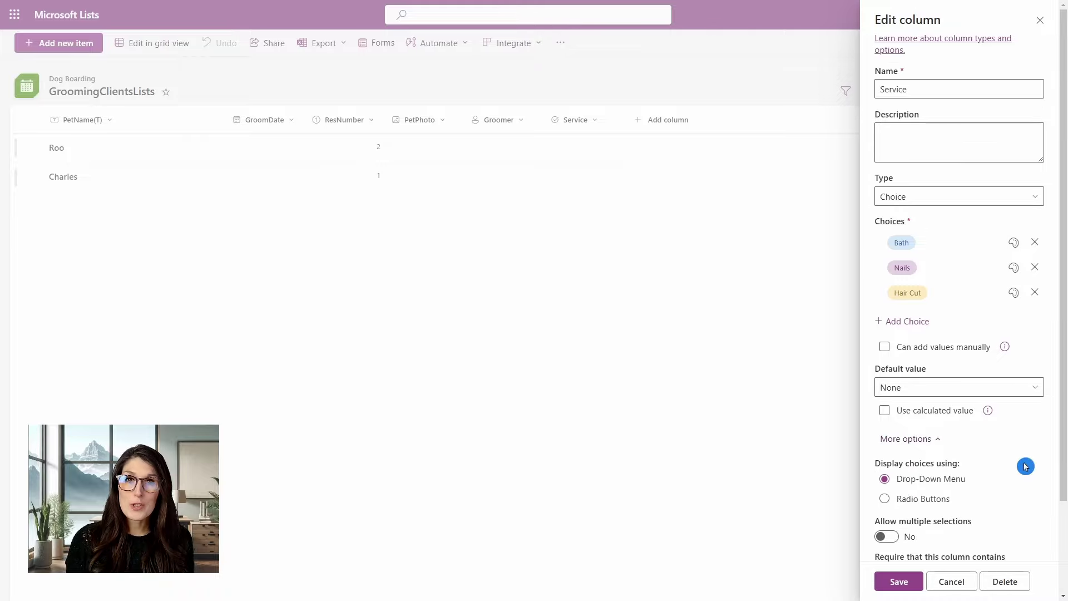
pyautogui.scroll(-2, 1016, 457)
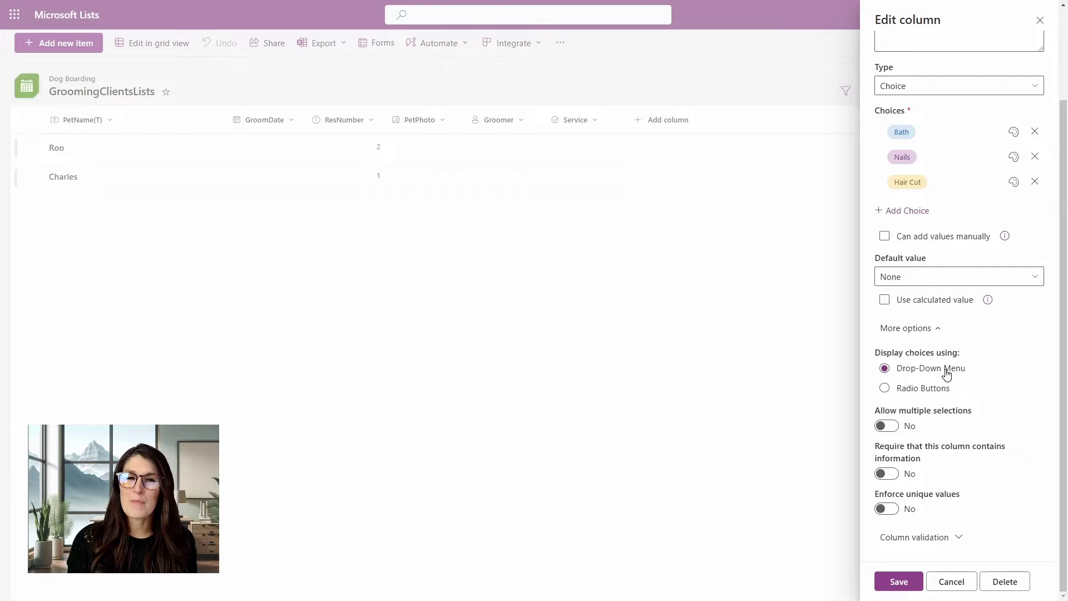
pyautogui.click(884, 388)
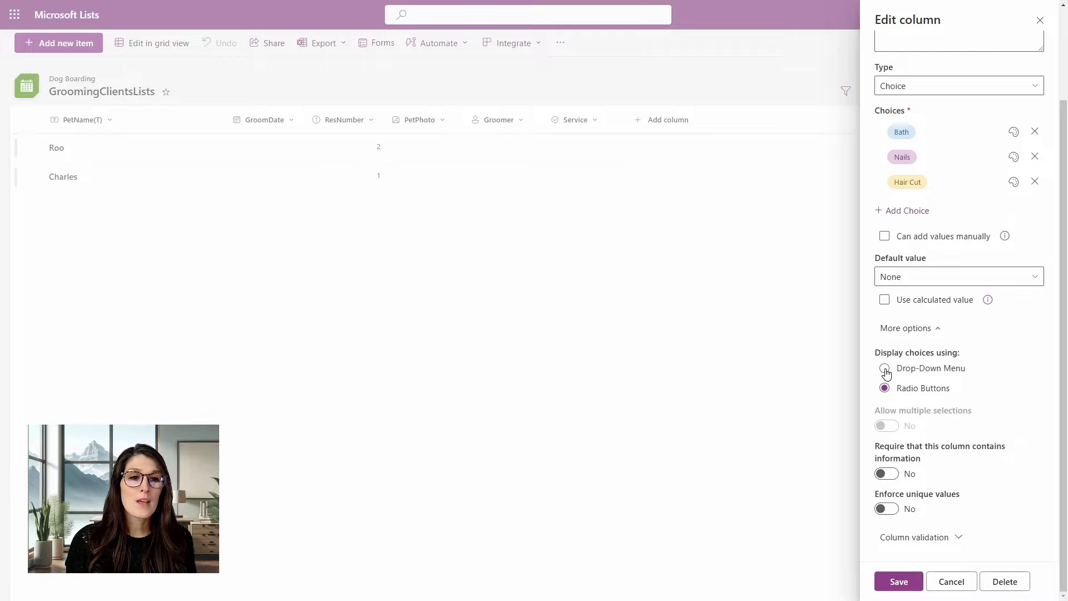
pyautogui.click(884, 369)
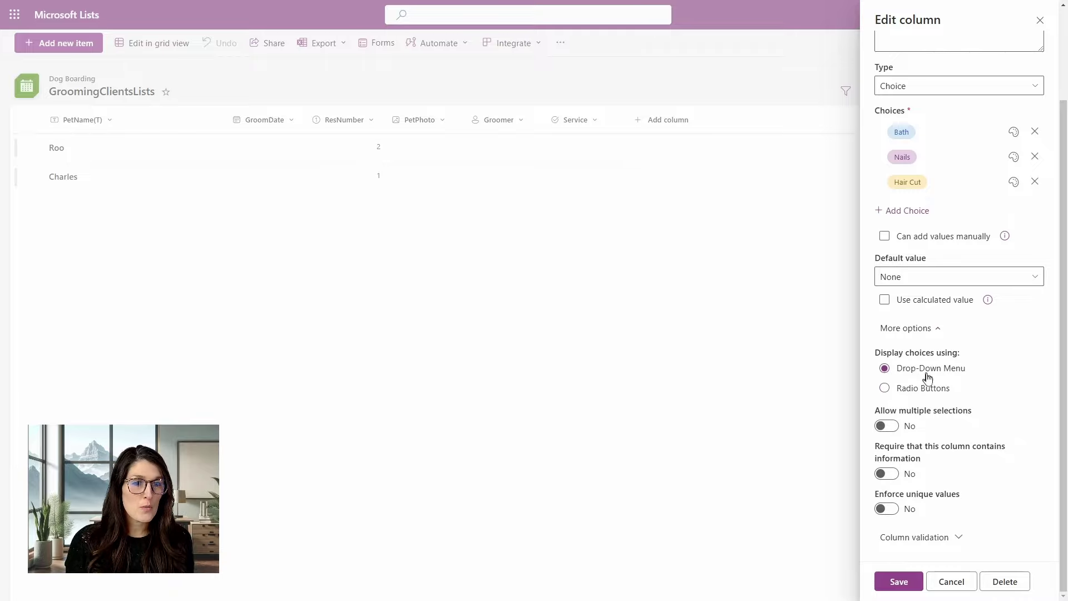
# Step: Try allowing multiple selections in the Service column, turn the option back off, and cancel the column edit
pyautogui.click(886, 426)
pyautogui.scroll(1, 885, 427)
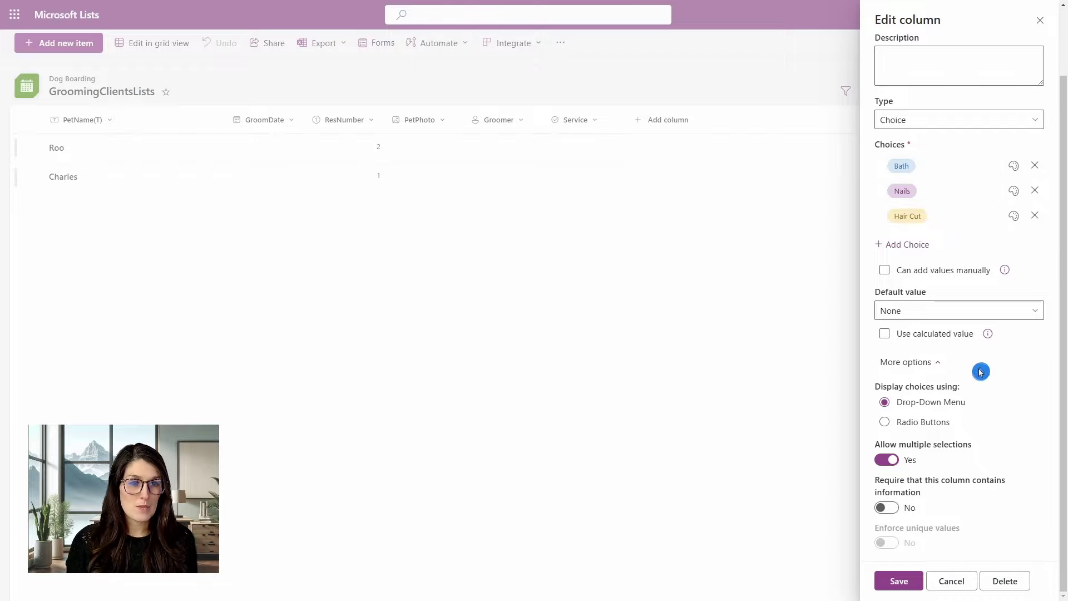
pyautogui.click(888, 460)
pyautogui.scroll(-1, 888, 460)
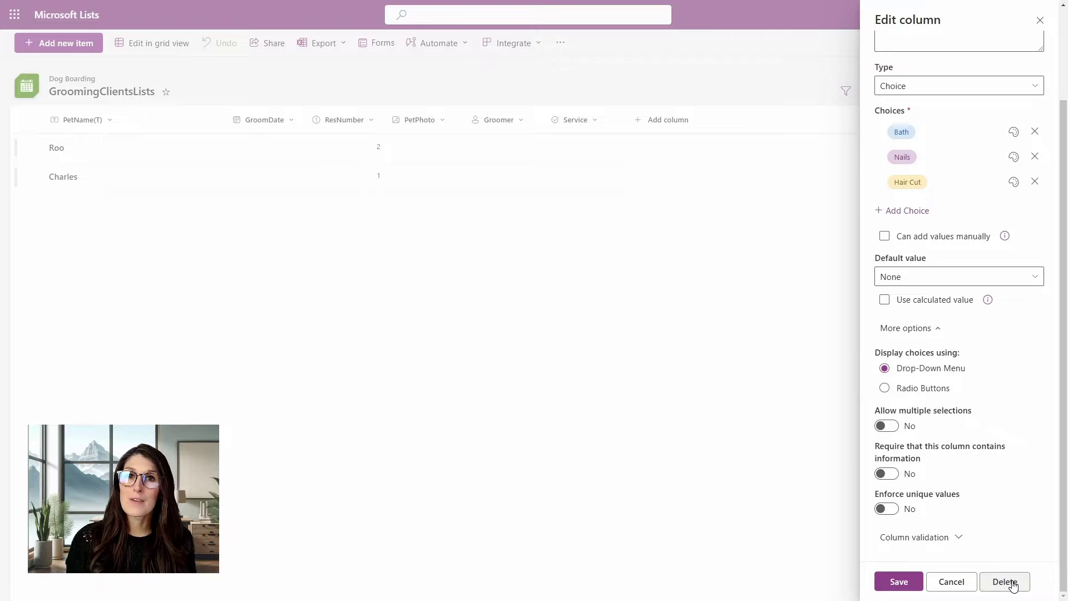
pyautogui.click(951, 581)
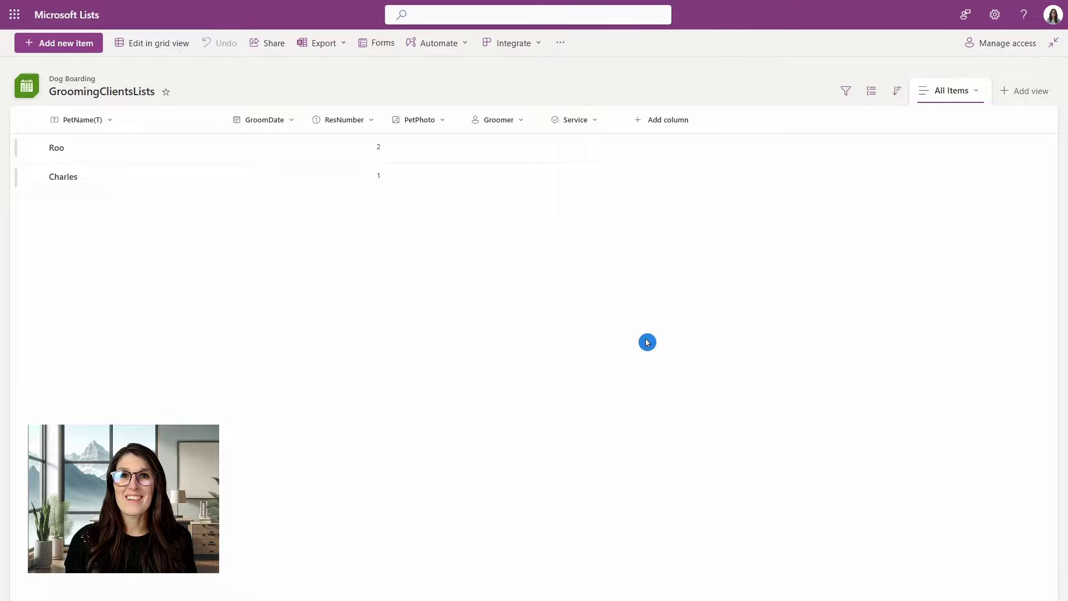
# Step: Add a number column named WeightLBS to the list and save it
pyautogui.click(650, 122)
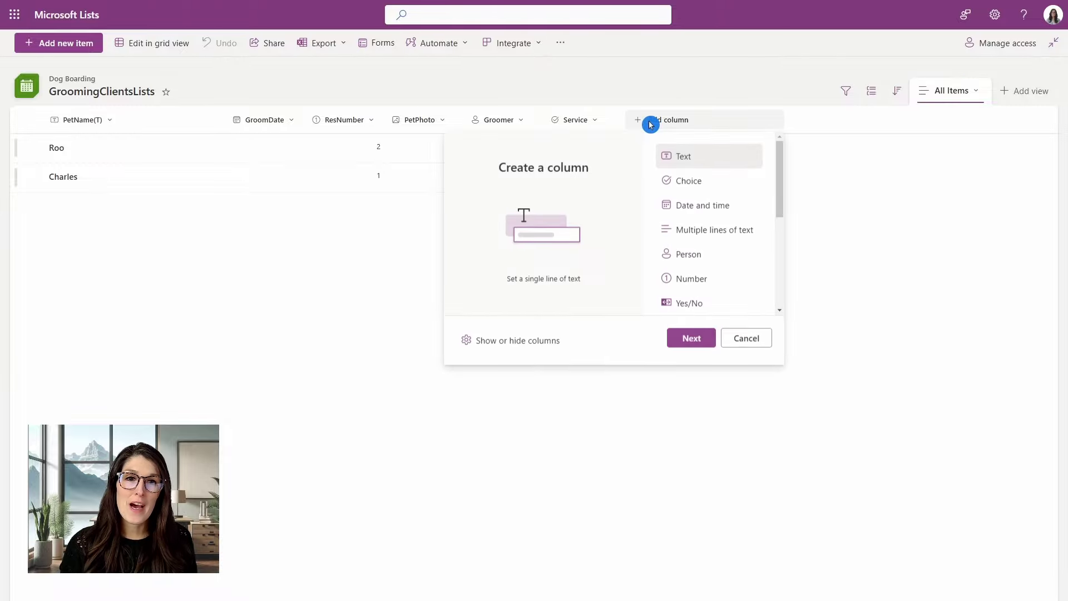
pyautogui.click(703, 281)
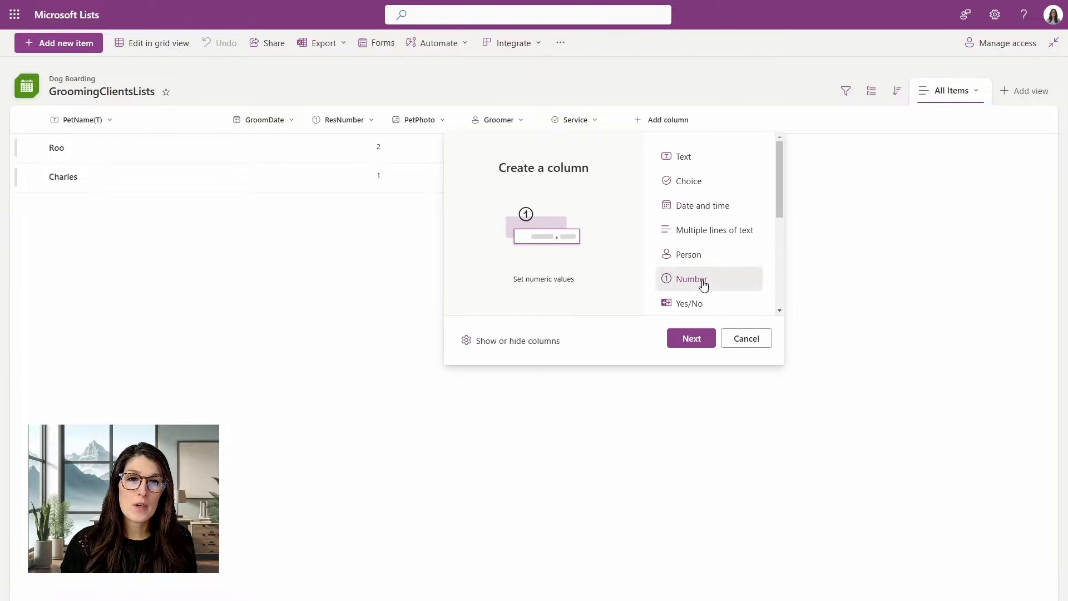
pyautogui.click(691, 338)
pyautogui.write('WeightLBS')
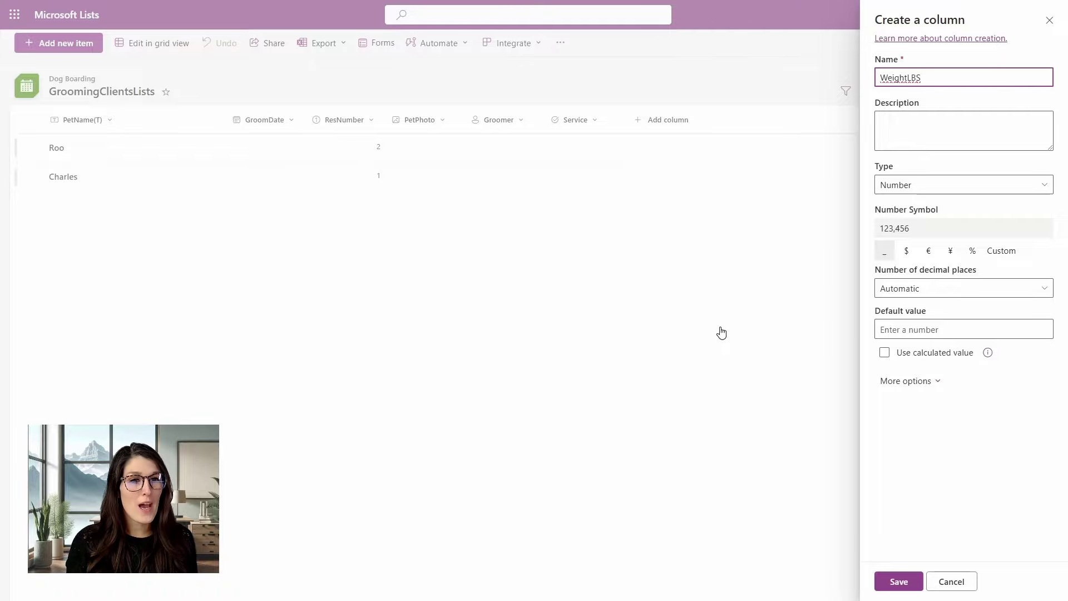
pyautogui.click(898, 581)
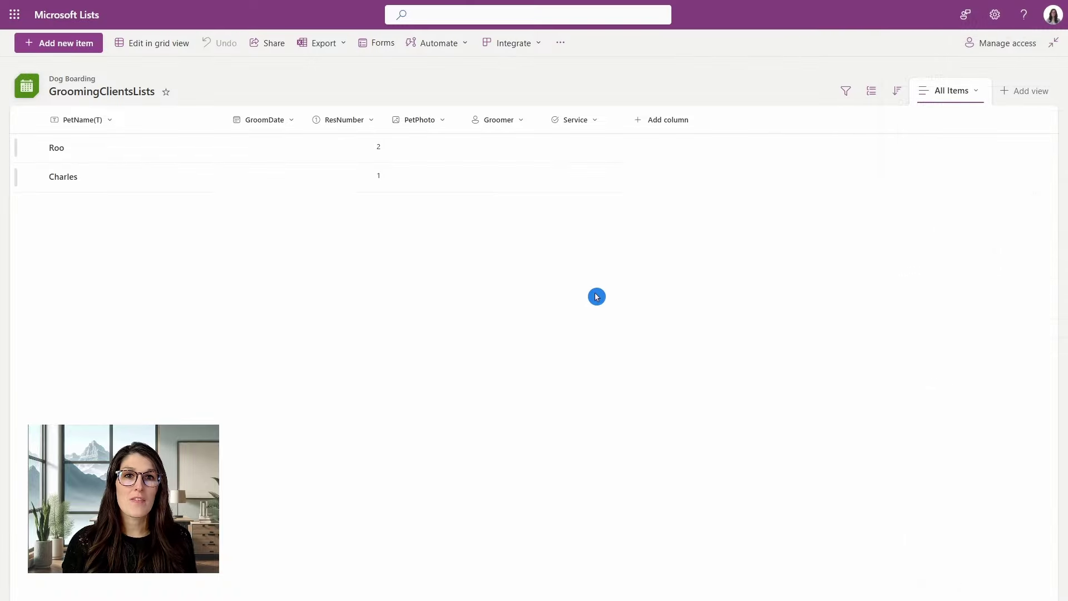
# Step: Set up a new Yes/No column named Allergies, keeping Yes as its default value
pyautogui.click(749, 125)
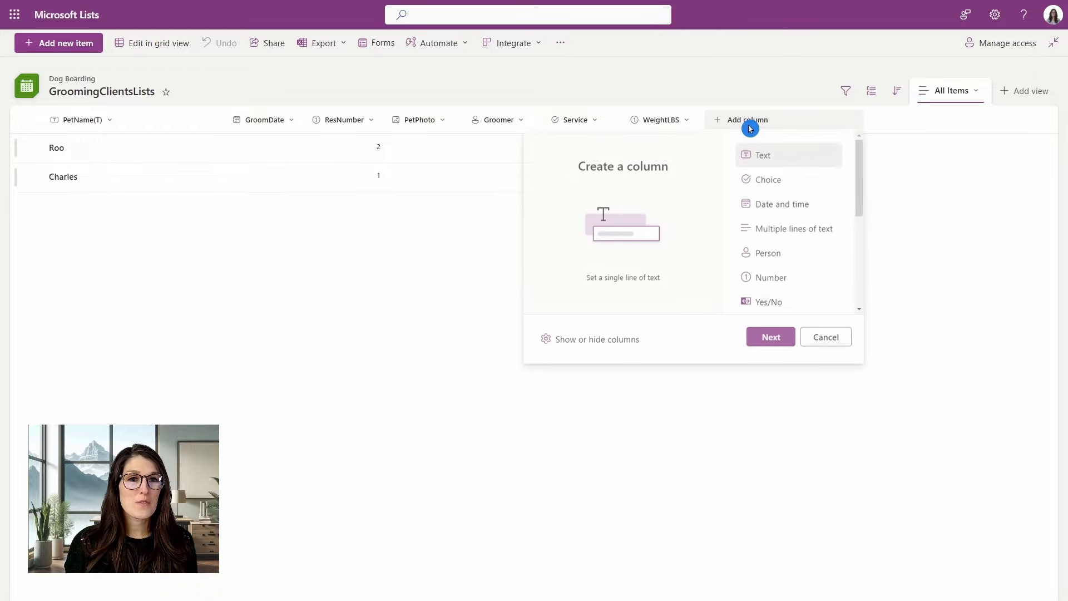
pyautogui.click(770, 303)
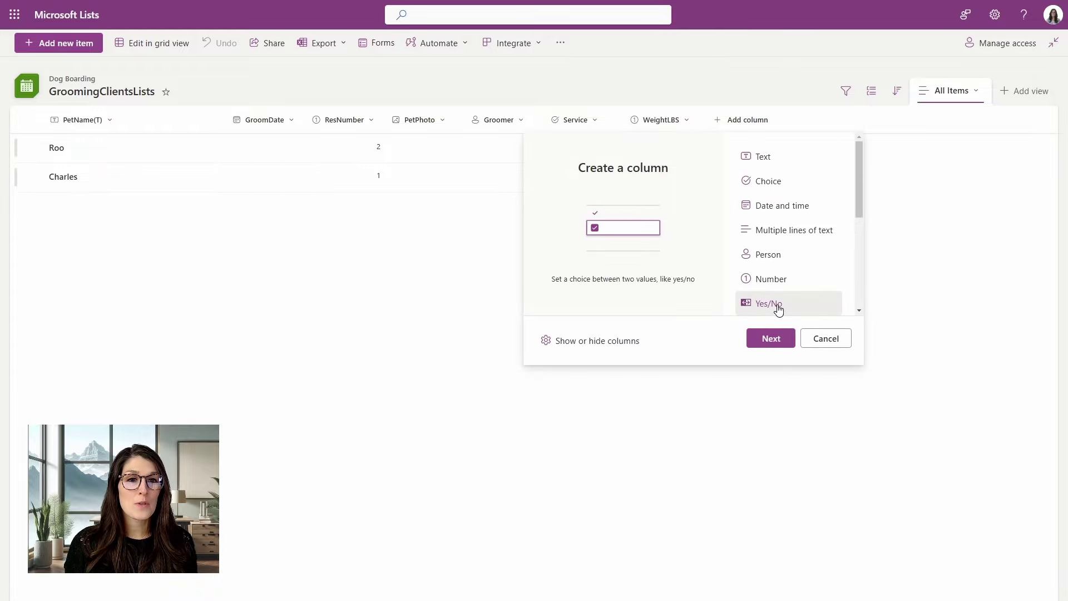
pyautogui.click(770, 338)
pyautogui.write('Allergies')
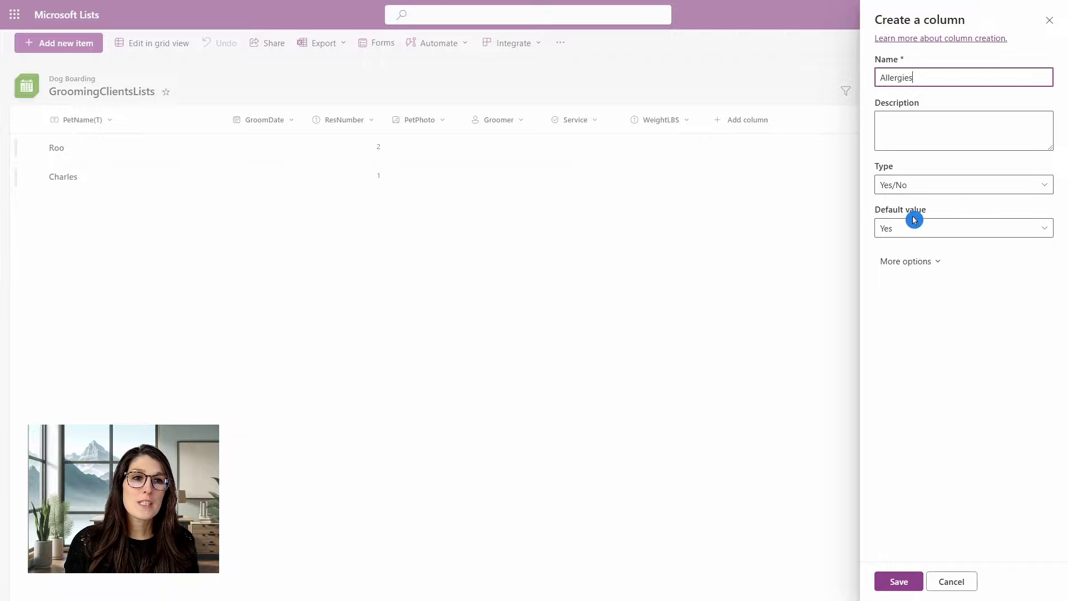
pyautogui.click(1045, 233)
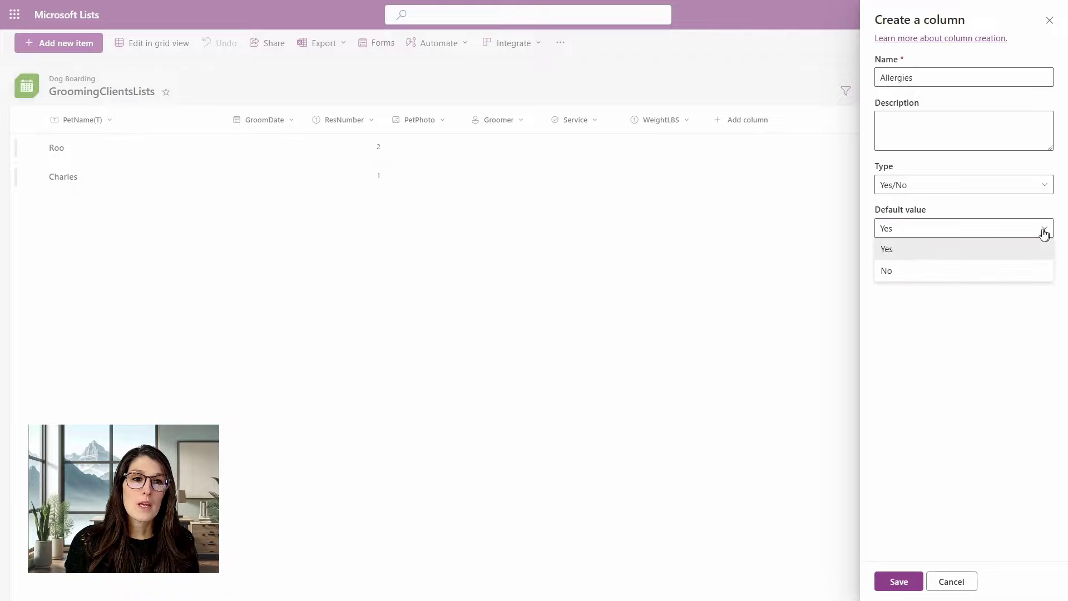
pyautogui.click(891, 357)
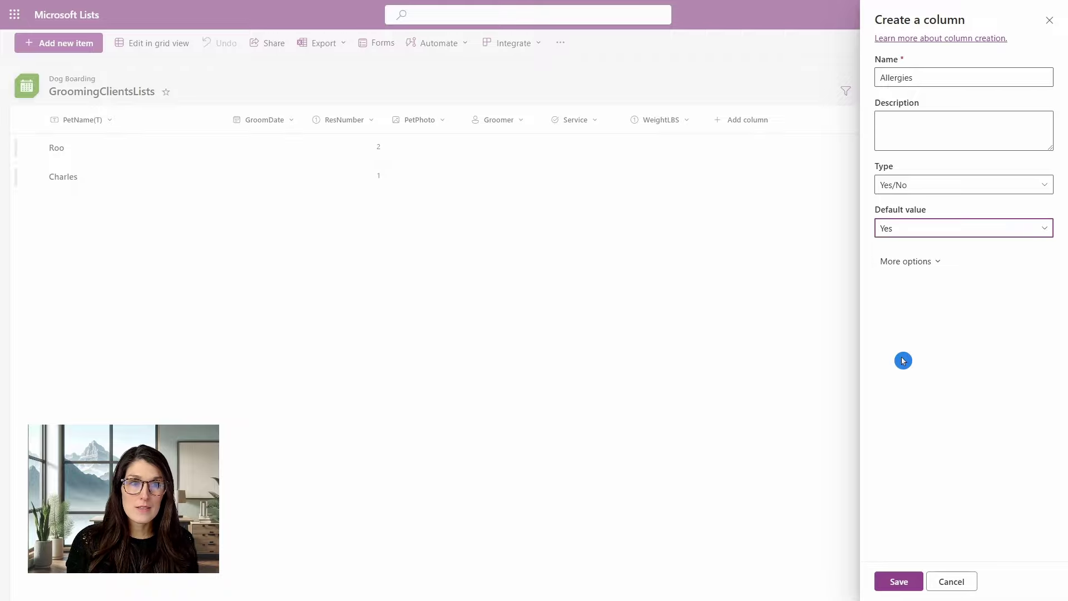
# Step: Require the Allergies column to contain information and save it
pyautogui.click(936, 264)
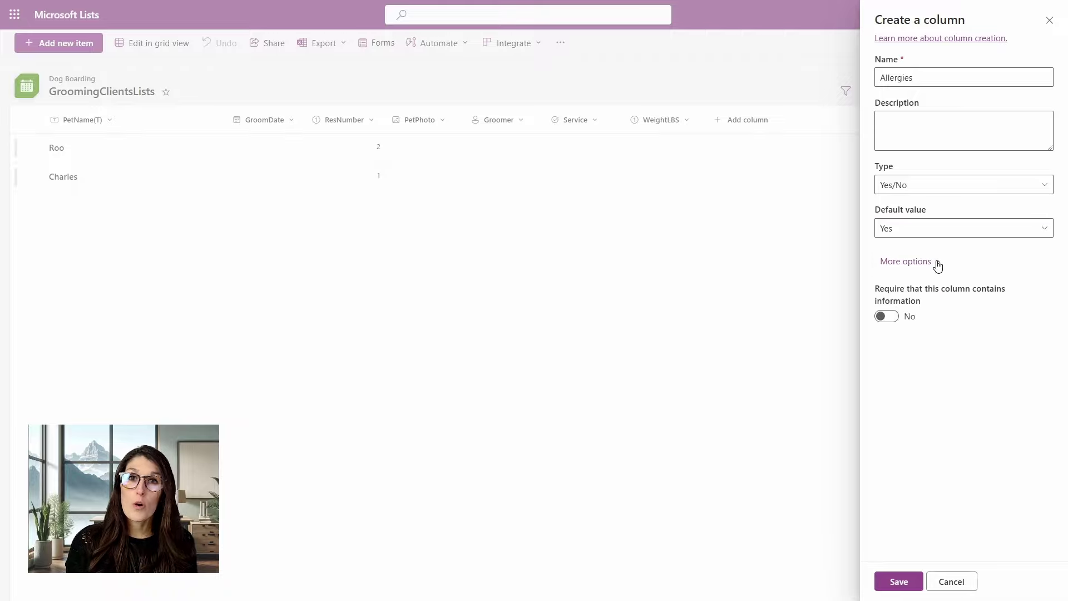
pyautogui.click(885, 316)
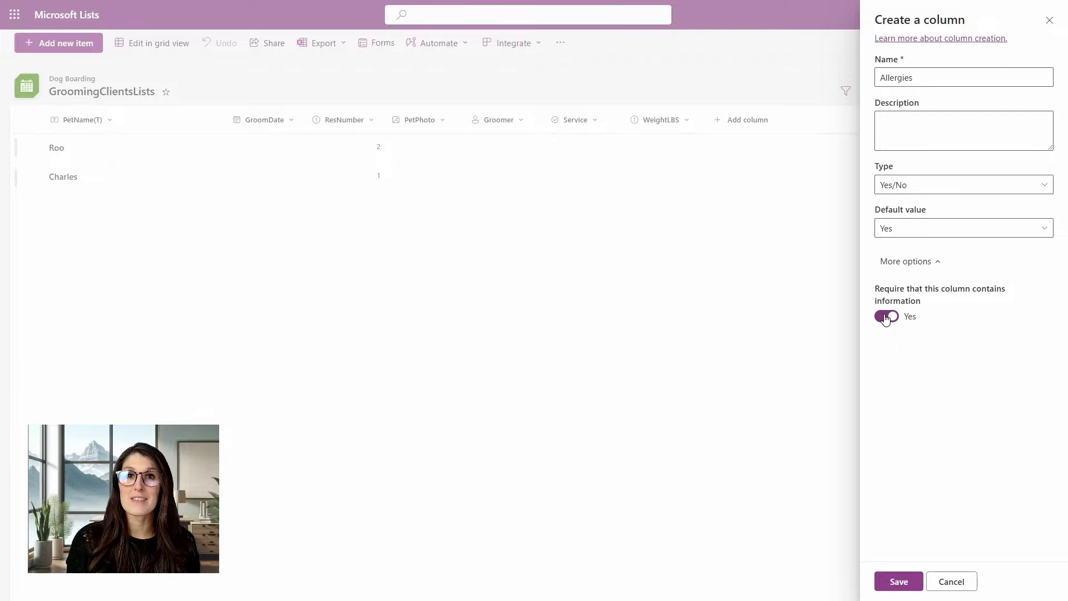
pyautogui.click(897, 581)
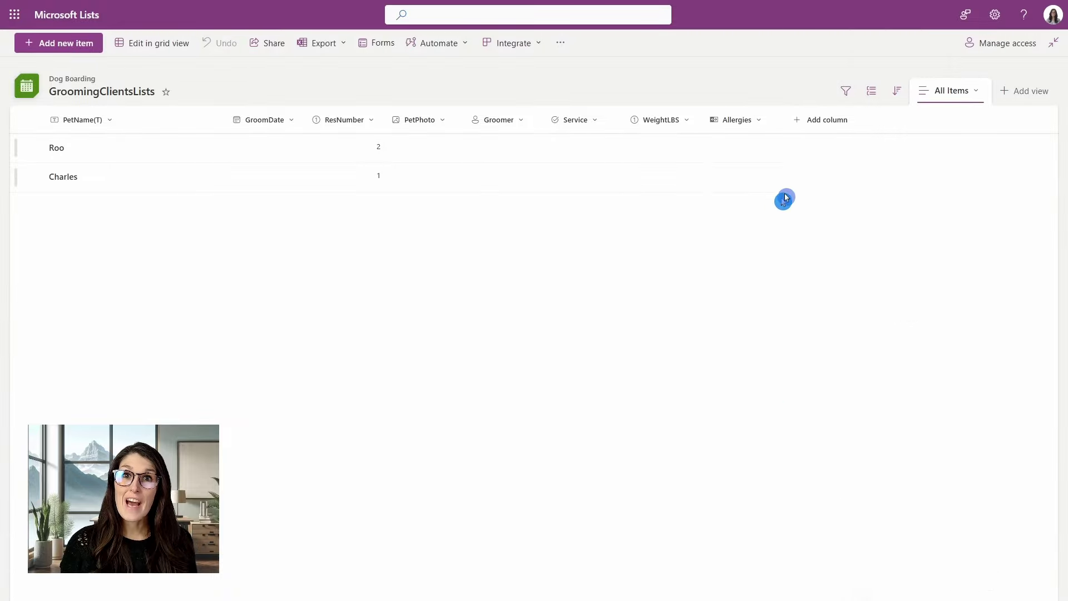
# Step: Set up a multiple-lines-of-text column named AllergyNotes with the description "If none, then add n / a"
pyautogui.click(817, 119)
pyautogui.click(877, 231)
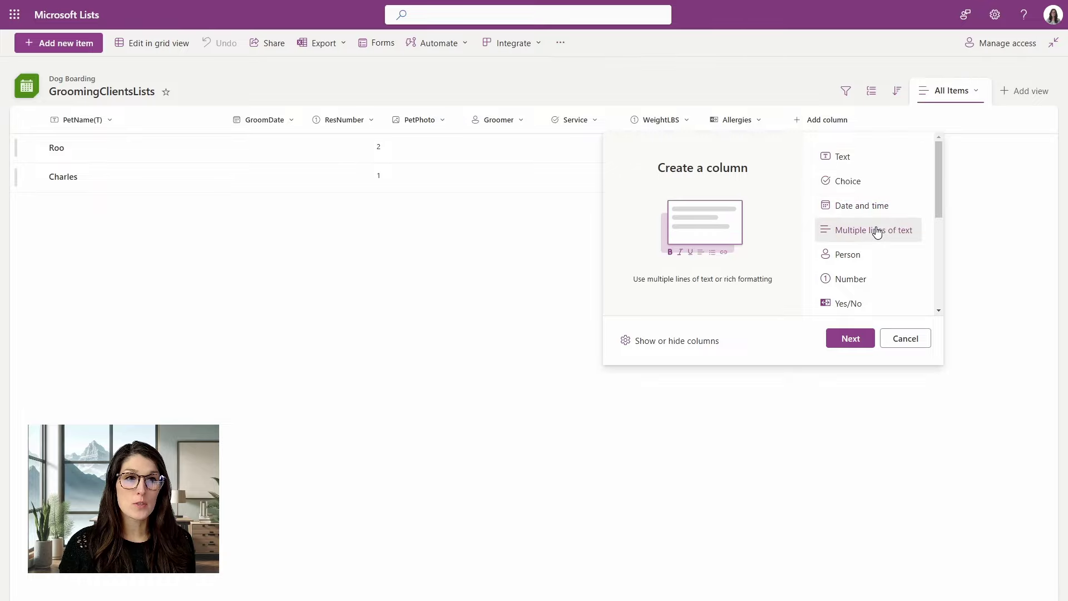
pyautogui.click(848, 340)
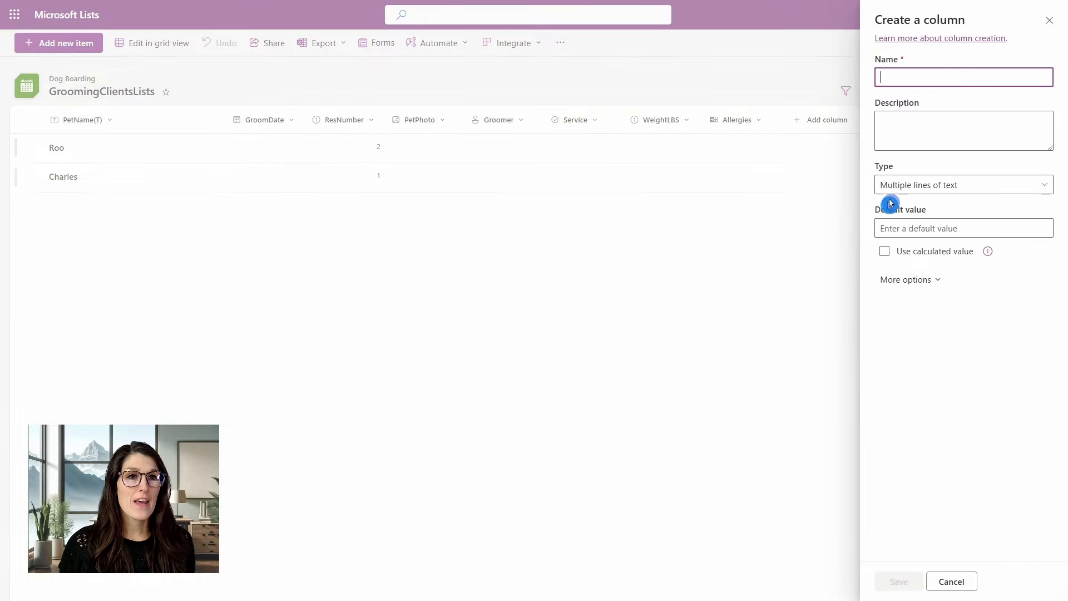
pyautogui.write('AllergyNotes')
pyautogui.press('Tab')
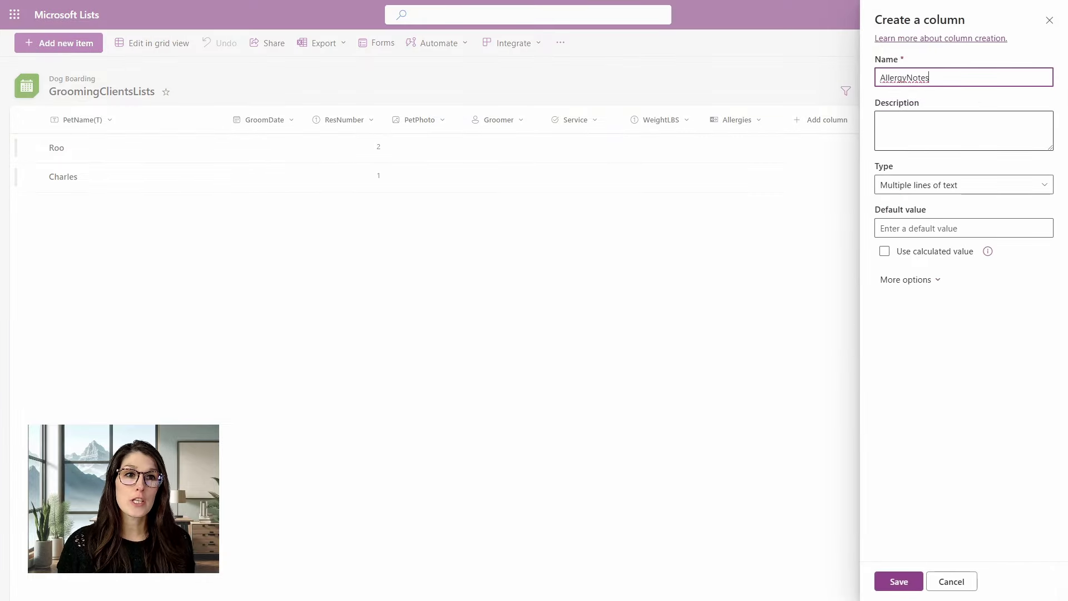
pyautogui.write('If ')
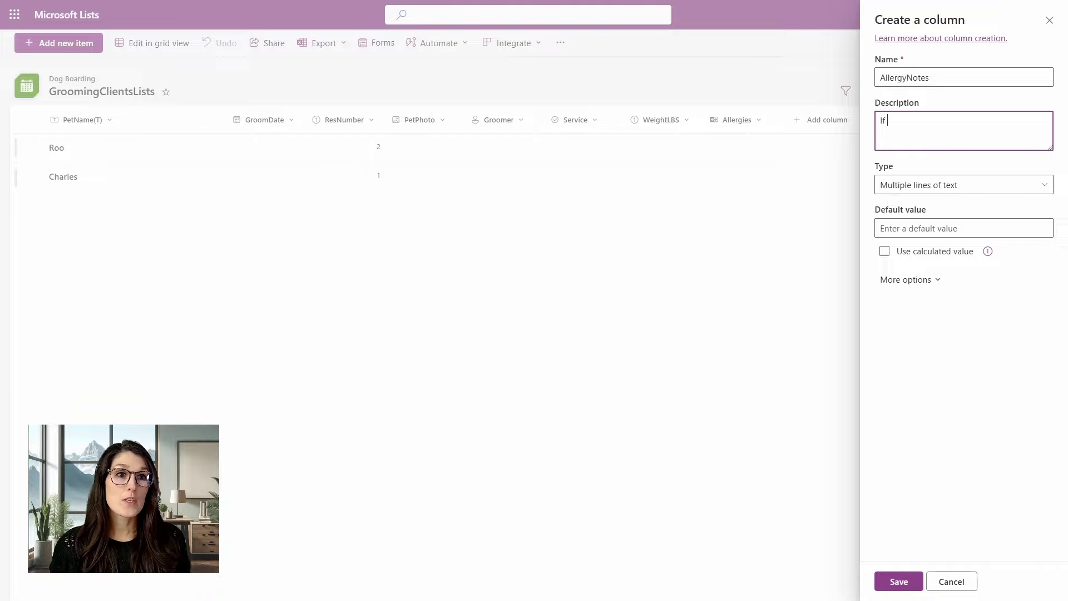
pyautogui.write('none, then a')
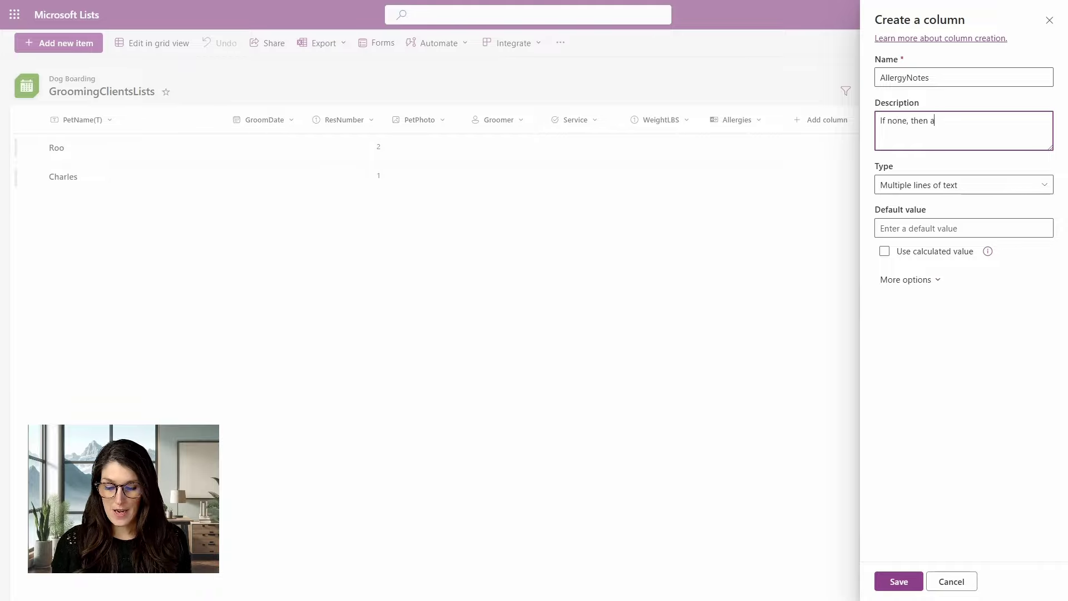
pyautogui.write('dd n / a')
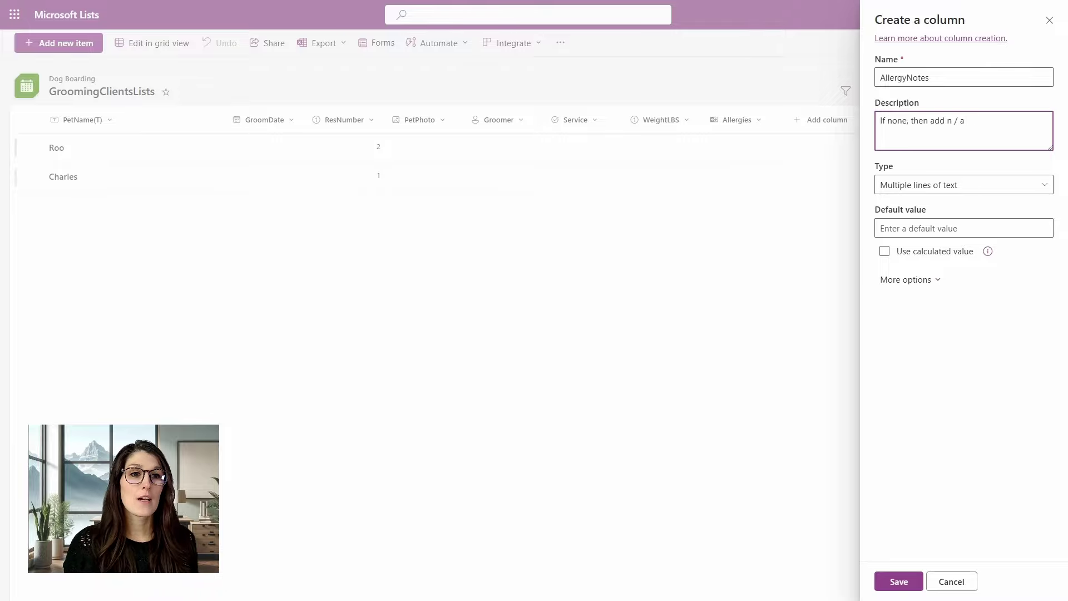
# Step: Require the AllergyNotes column to contain information and save it
pyautogui.click(905, 279)
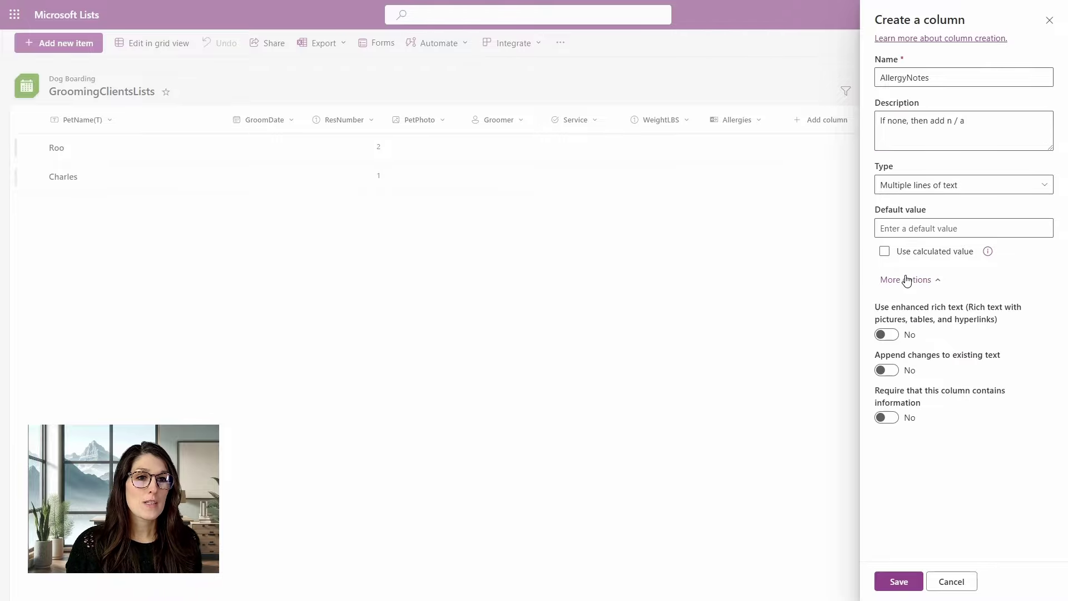
pyautogui.click(888, 417)
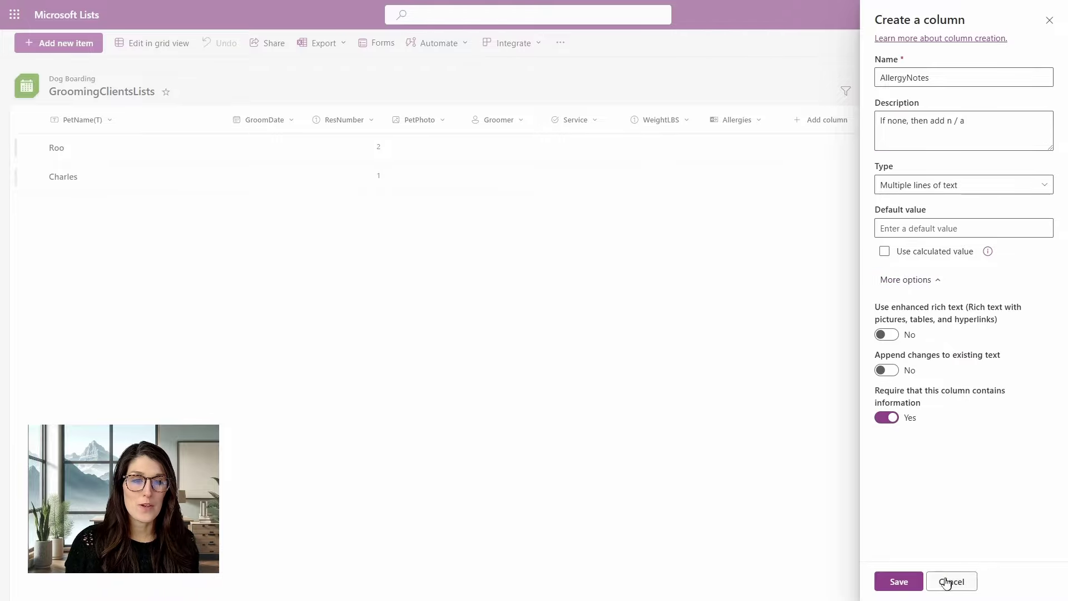
pyautogui.click(898, 581)
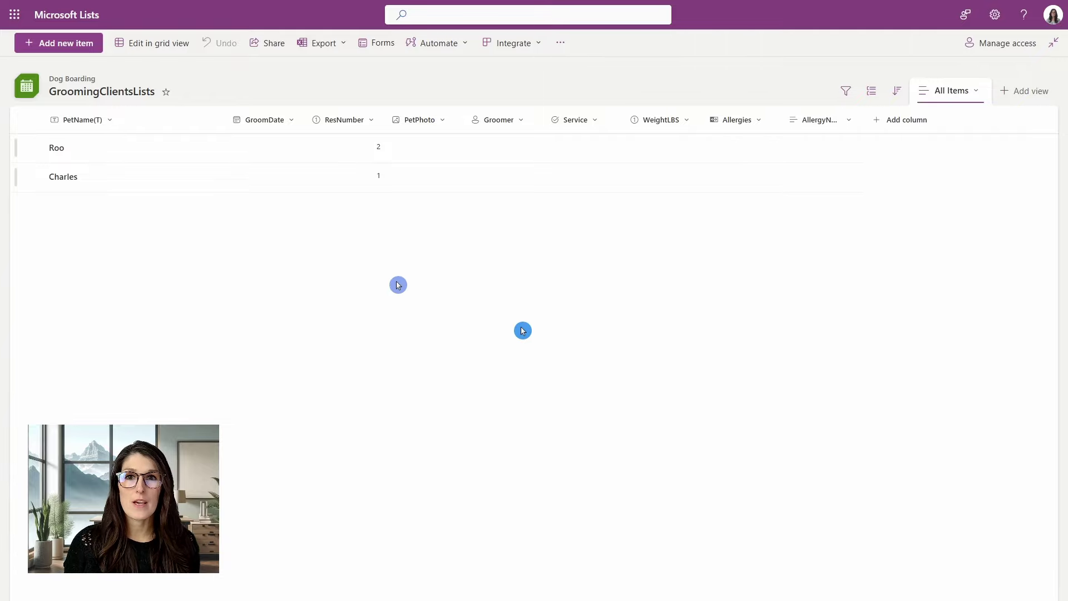
# Step: Review the fields of the new item form and check the Items that need attention view for missing information
pyautogui.click(68, 46)
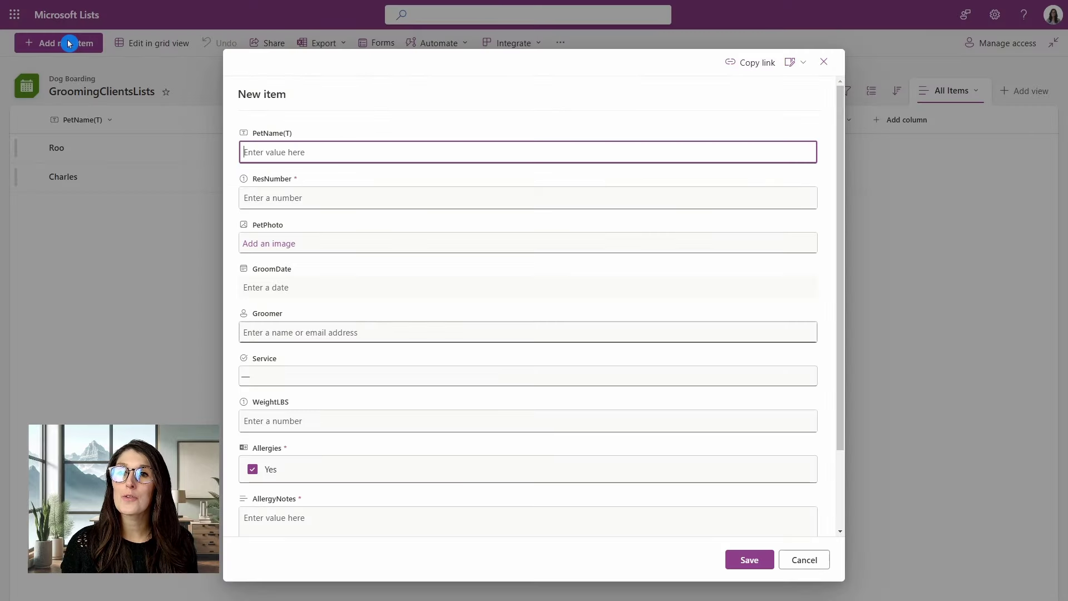
pyautogui.scroll(-2, 356, 257)
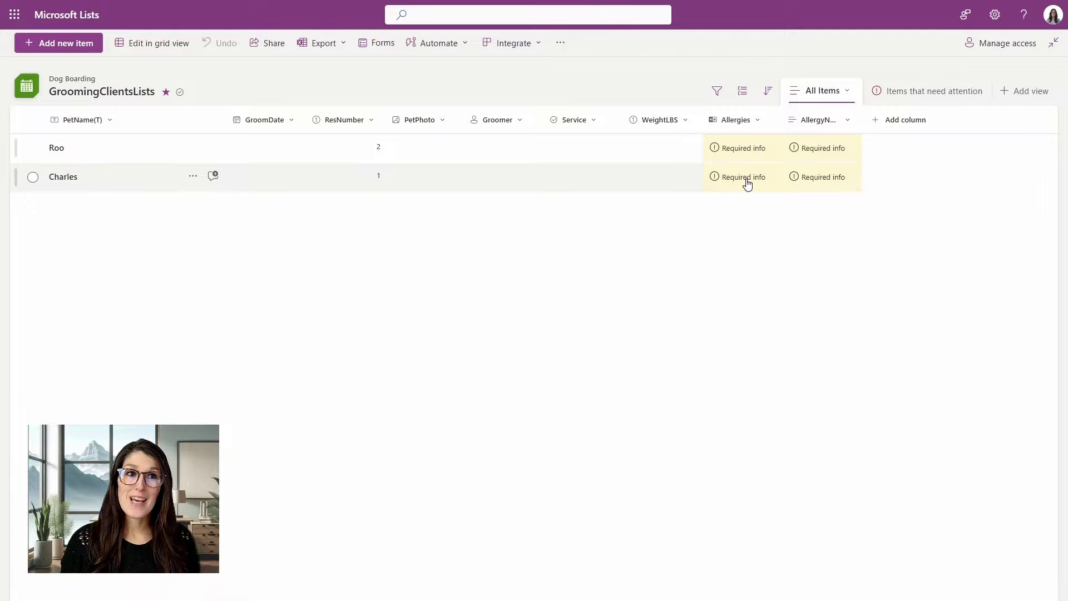
pyautogui.click(897, 93)
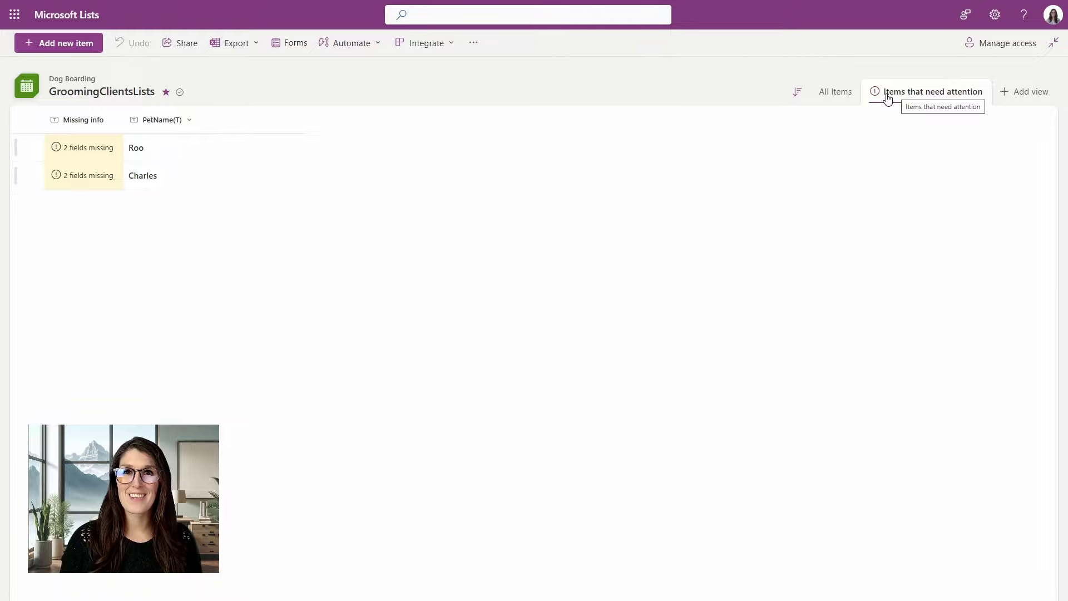
pyautogui.click(887, 98)
# Step: Look through the column types available for a new column and close the list without adding one
pyautogui.click(903, 120)
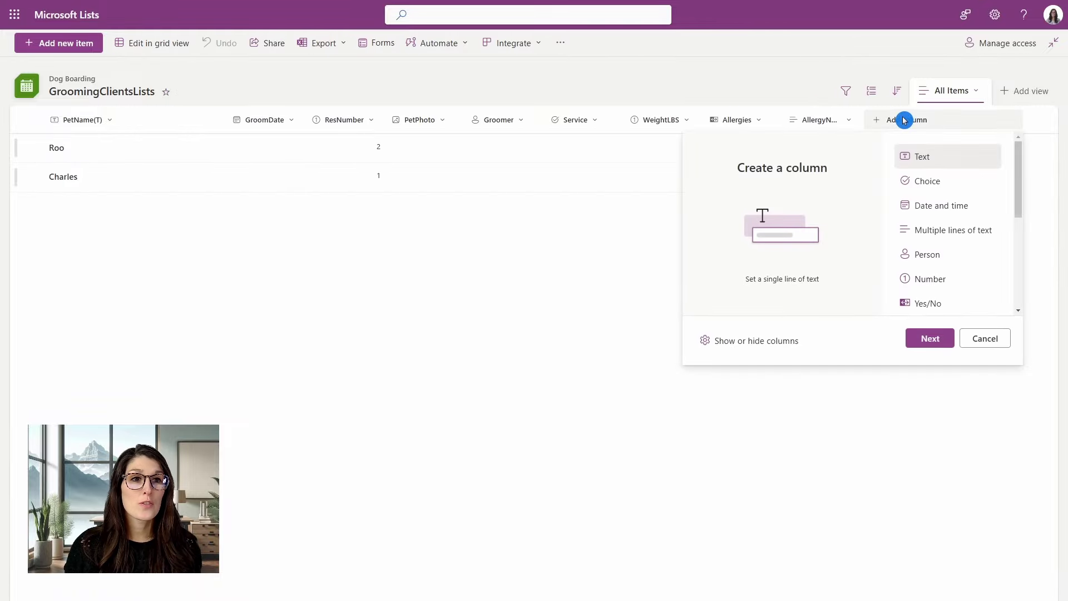
pyautogui.moveTo(1021, 162); pyautogui.dragTo(1021, 250)
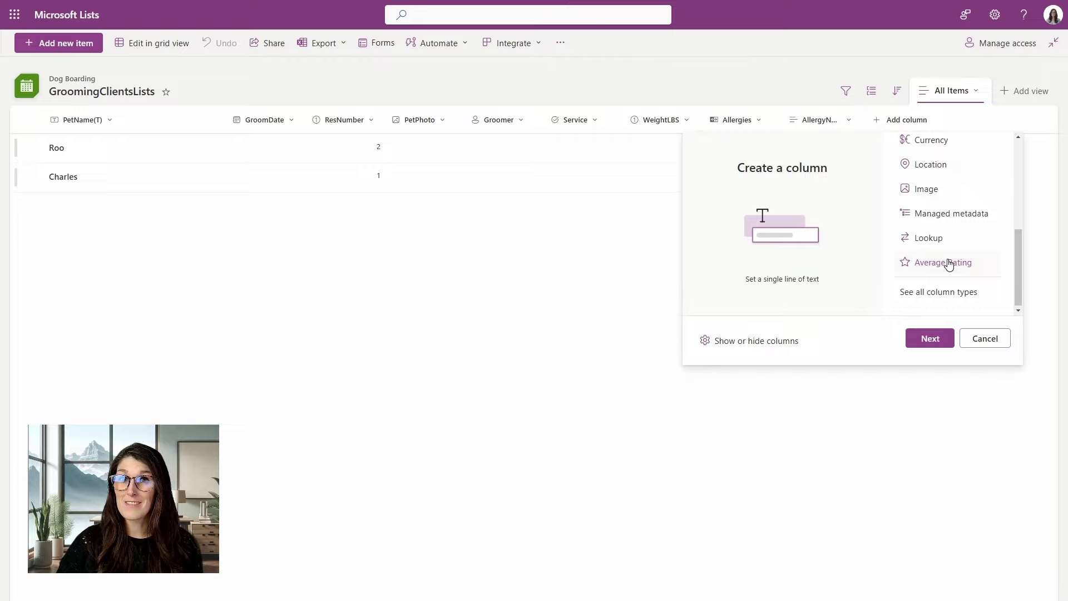
pyautogui.click(406, 260)
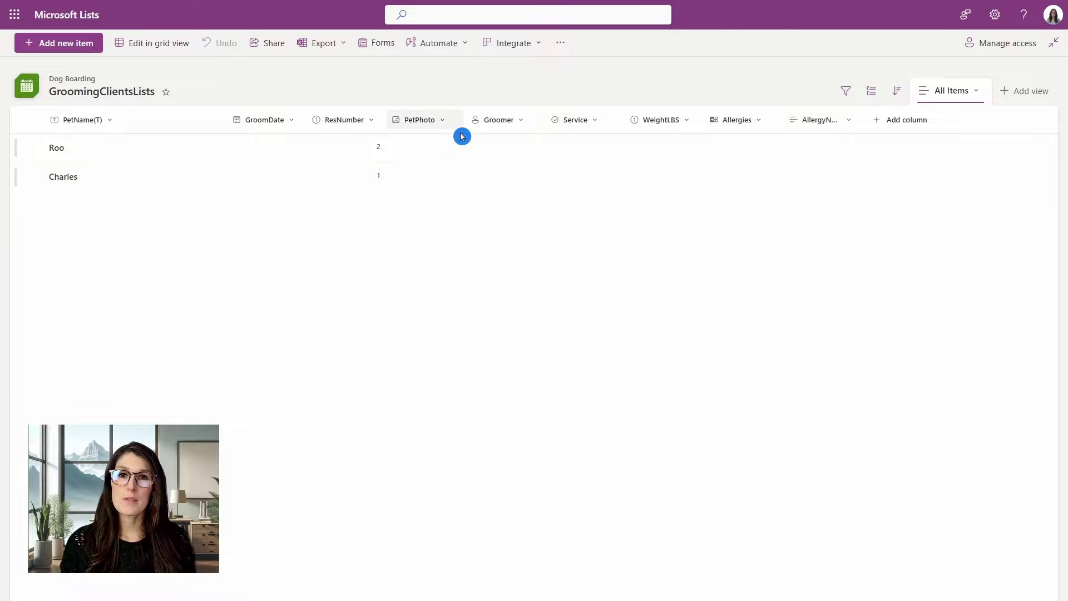
# Step: Open the form for adding a new item to GroomingClientsLists
pyautogui.moveTo(464, 120)
pyautogui.mouseDown()
pyautogui.moveTo(538, 121)
pyautogui.moveTo(464, 120)
pyautogui.mouseUp()
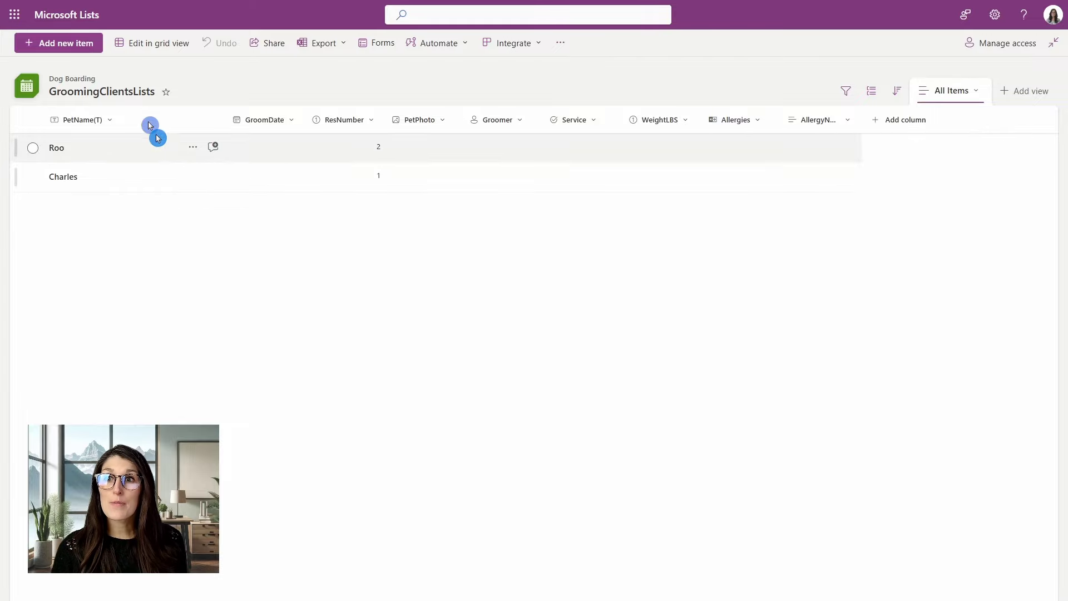
pyautogui.click(77, 54)
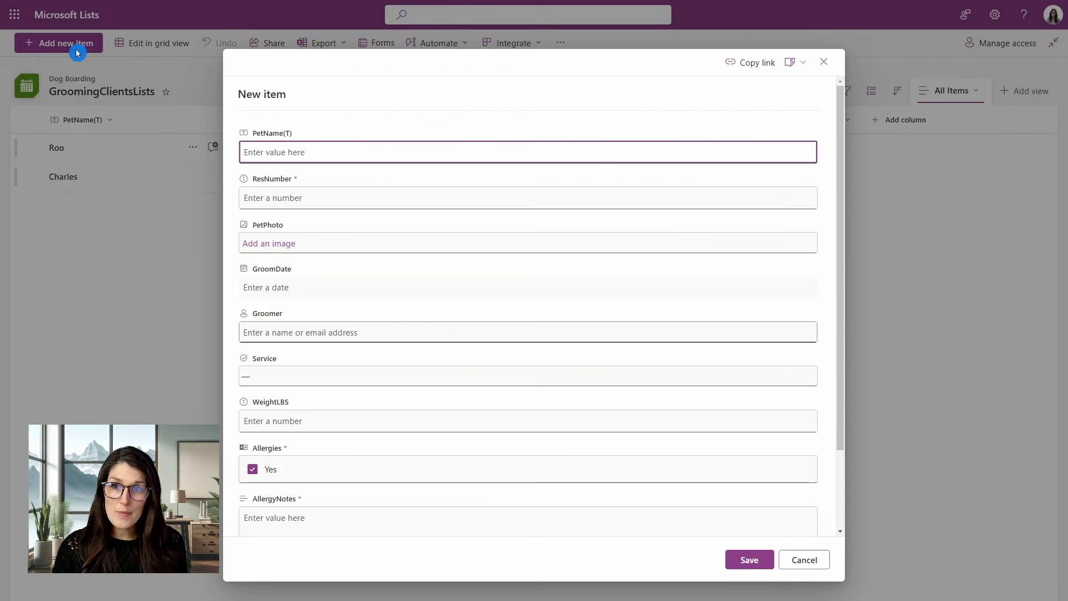
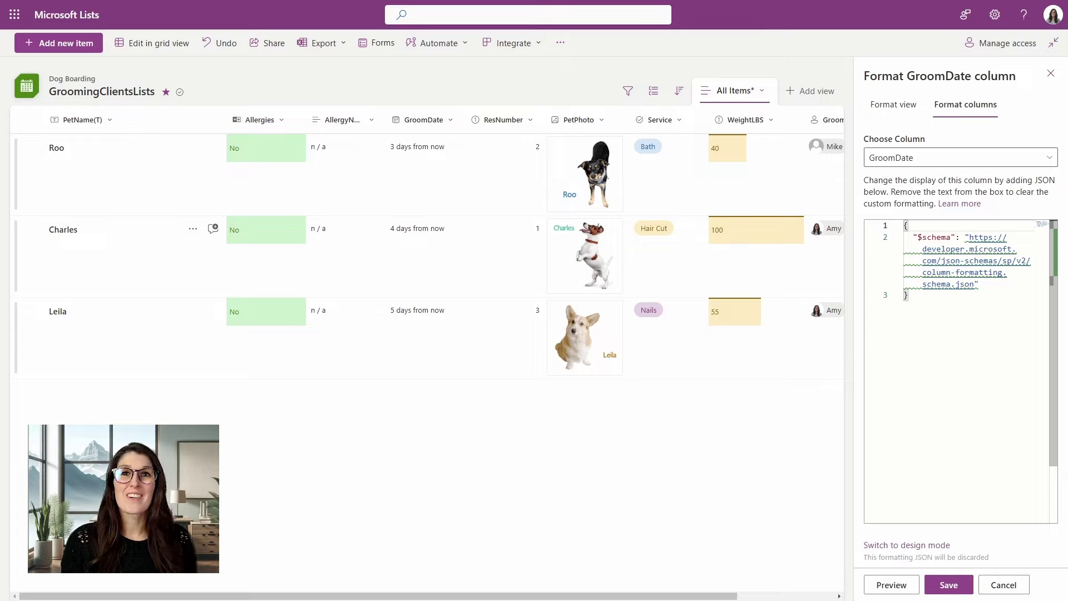
# Step: Set up a new view named Calendar, shown as a calendar with the Week layout and GroomDate as start and end date
pyautogui.click(634, 432)
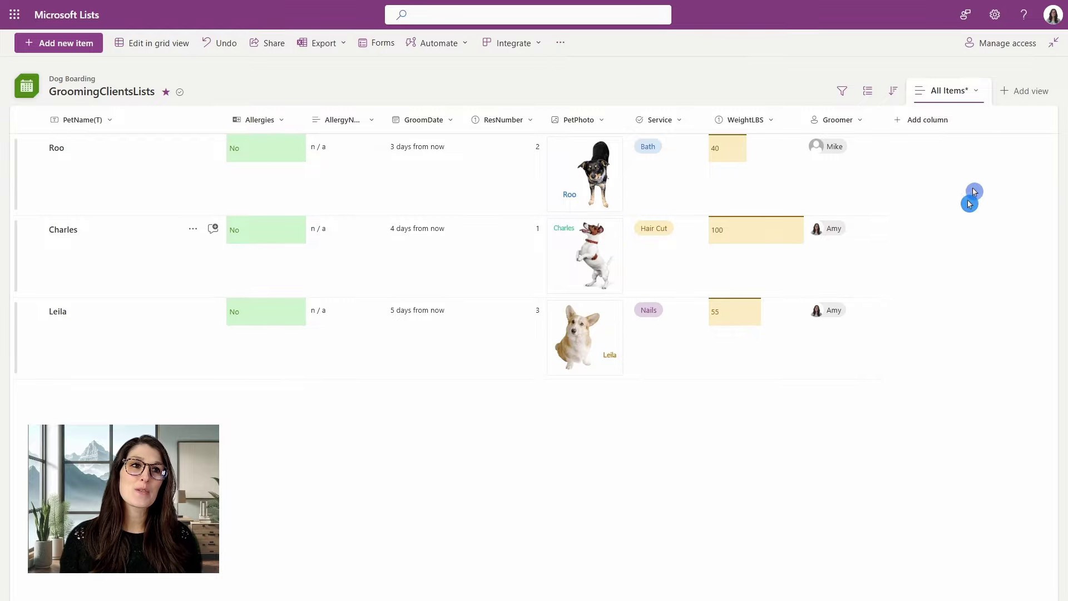
pyautogui.click(1022, 91)
pyautogui.click(517, 248)
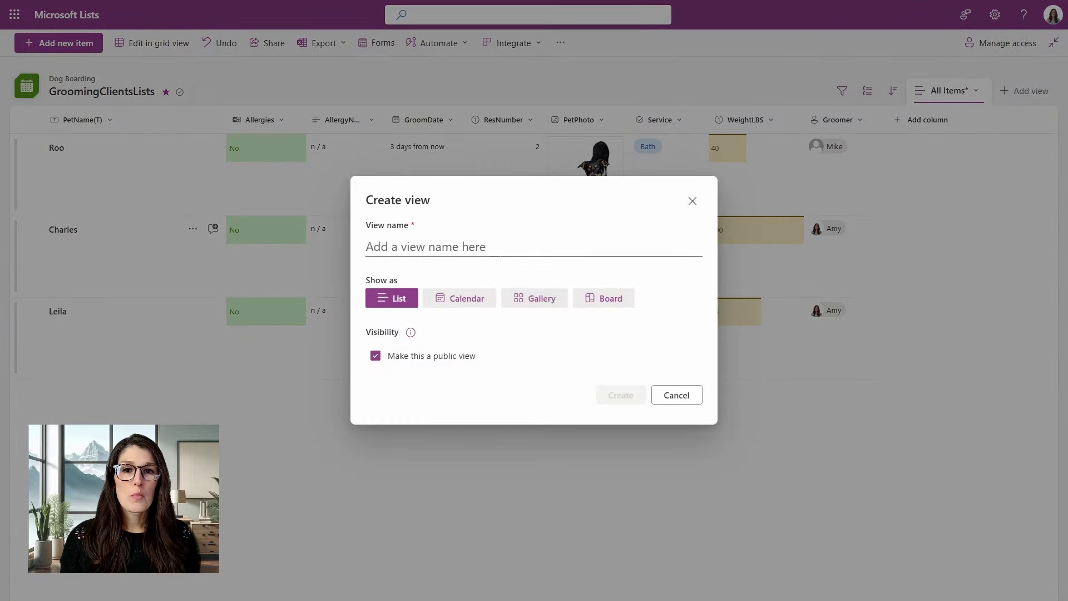
pyautogui.write('Calendar')
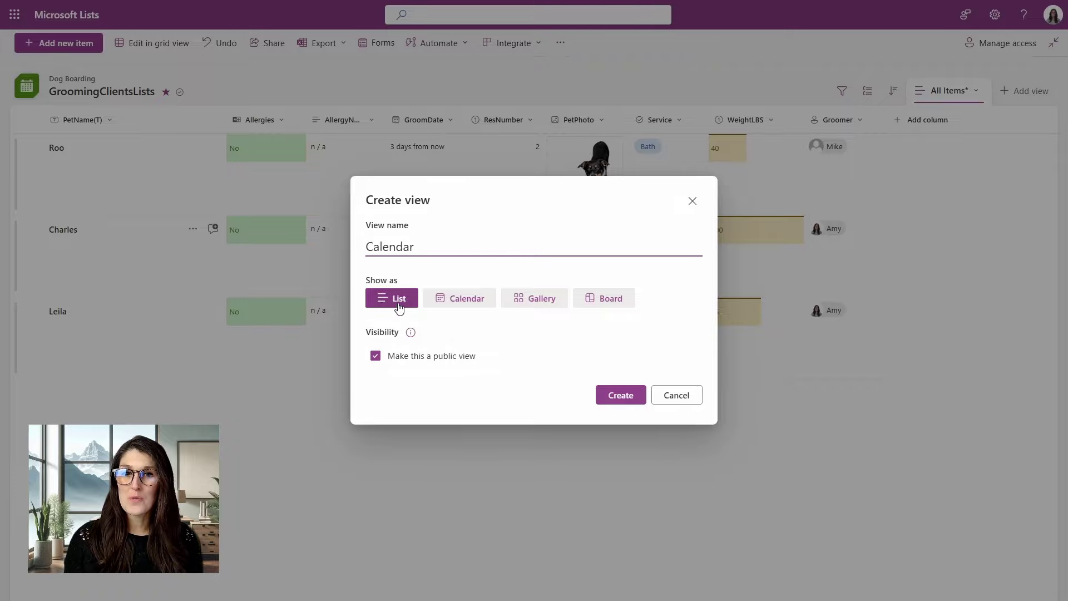
pyautogui.click(448, 305)
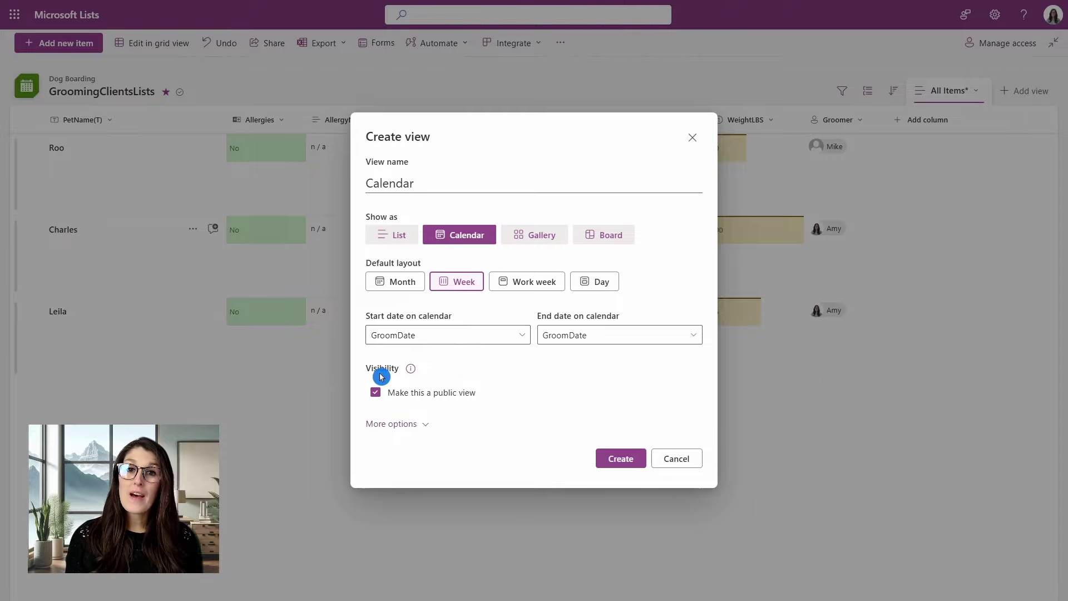
# Step: Keep the Calendar view public and create it
pyautogui.moveTo(409, 378)
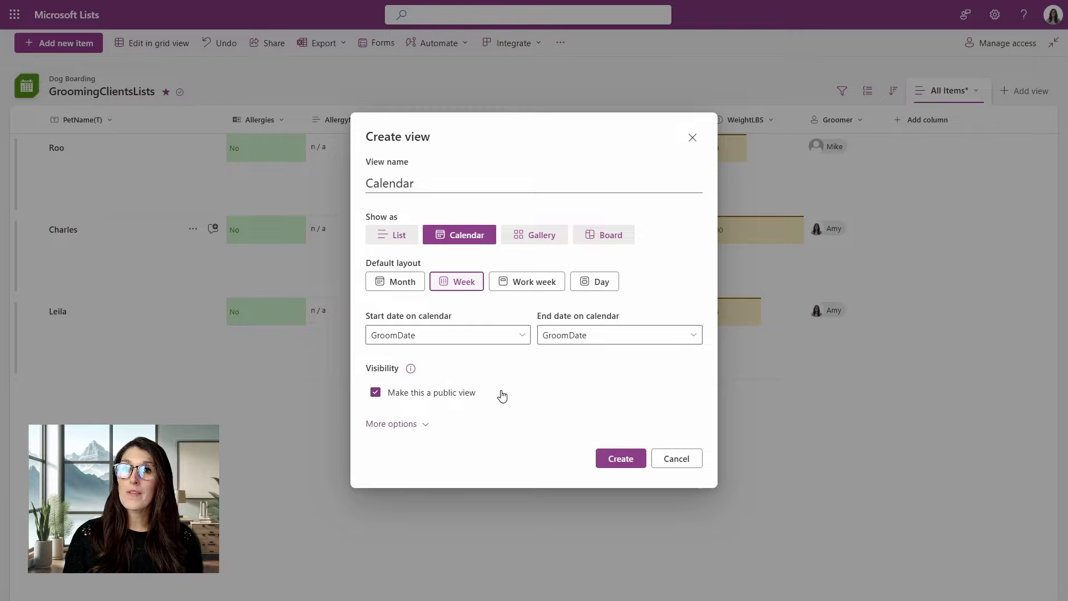
pyautogui.click(377, 396)
pyautogui.click(385, 407)
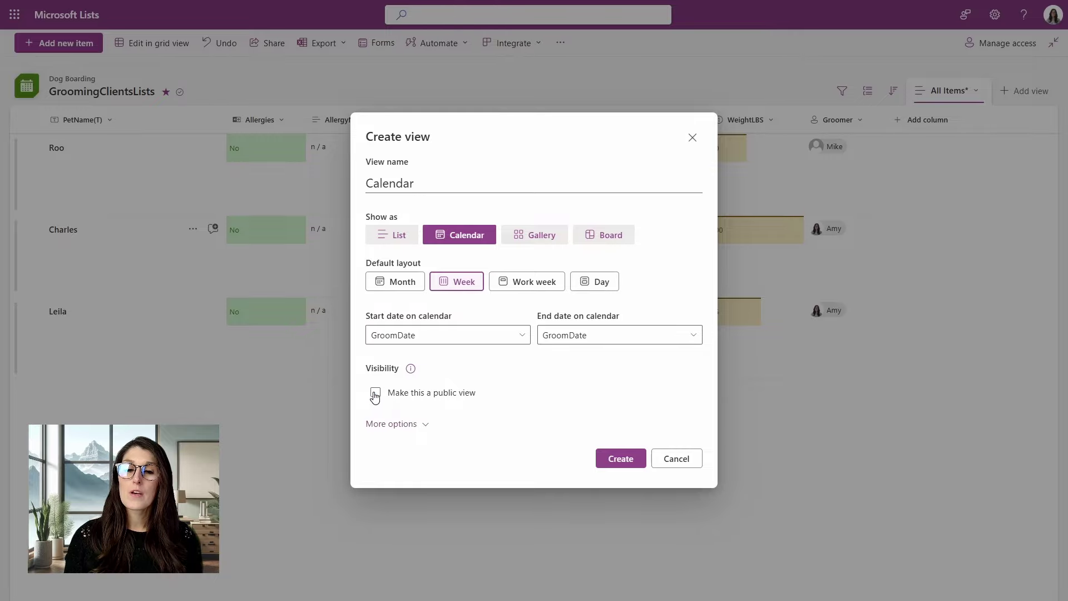
pyautogui.click(375, 393)
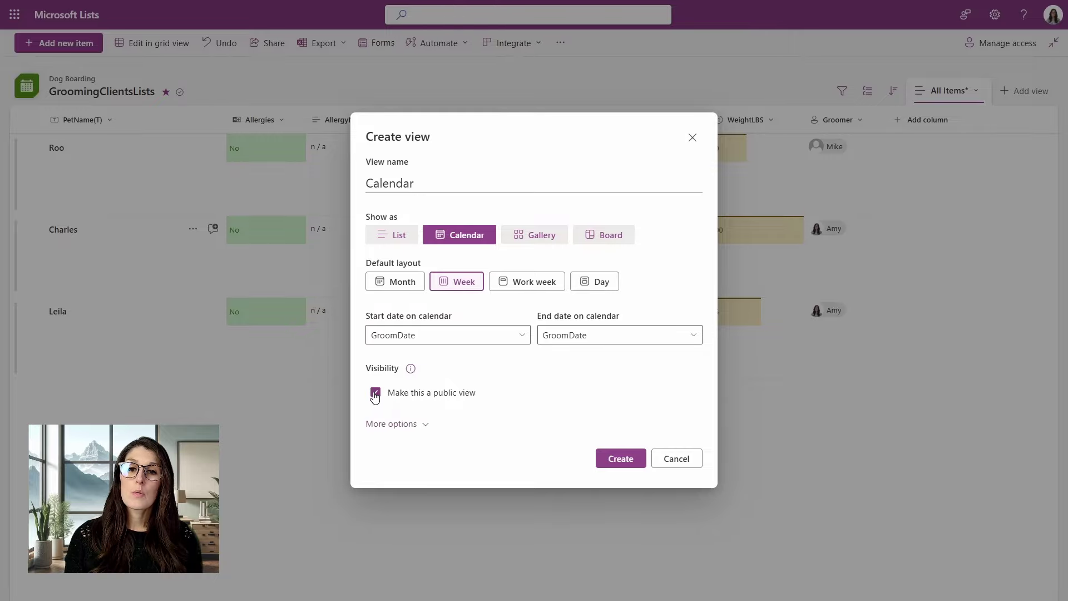
pyautogui.click(618, 457)
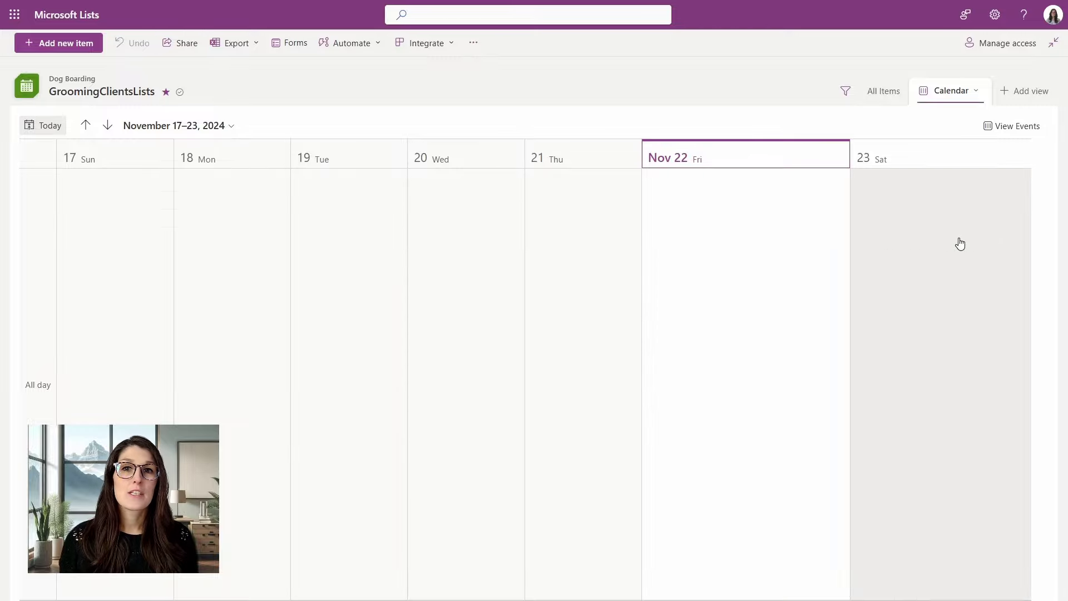
# Step: Move Roo's grooming appointment to Saturday, November 30, 2024 in the calendar and check the GroomDate in the item's details
pyautogui.click(106, 126)
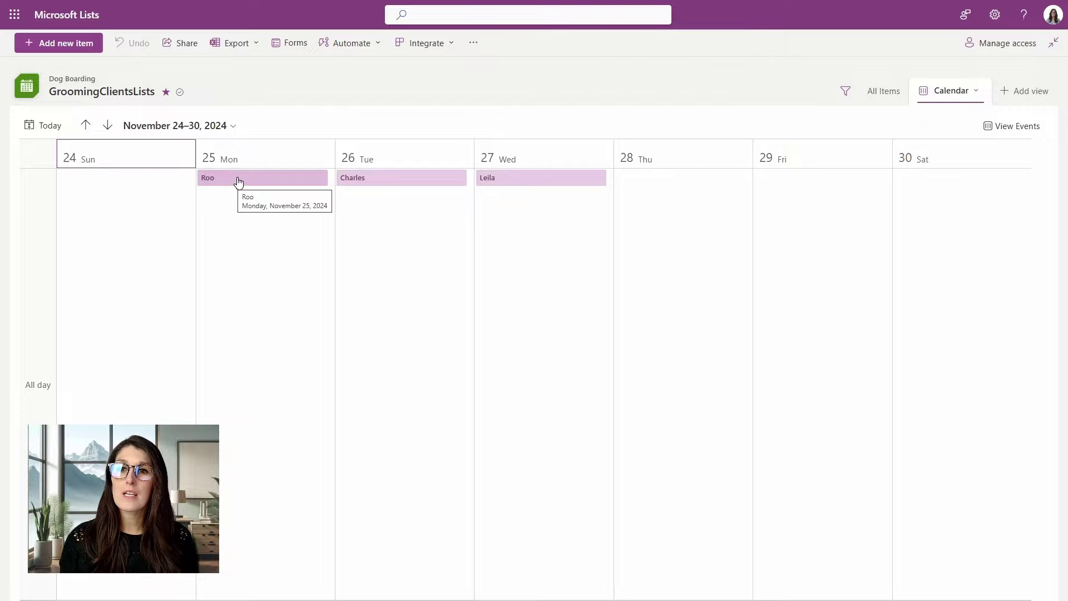
pyautogui.moveTo(234, 180); pyautogui.dragTo(952, 198)
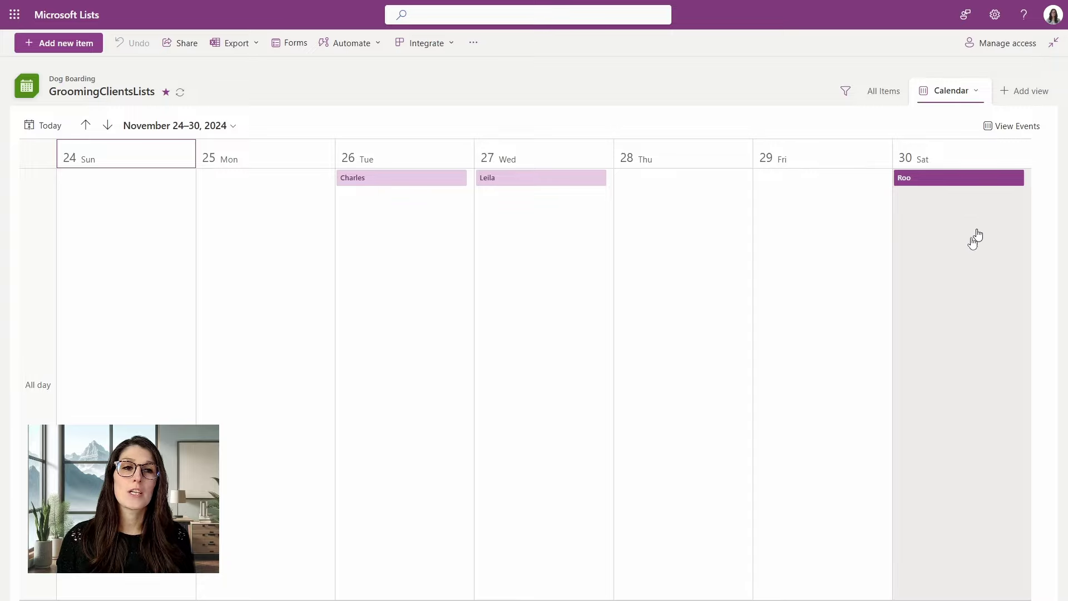
pyautogui.click(929, 183)
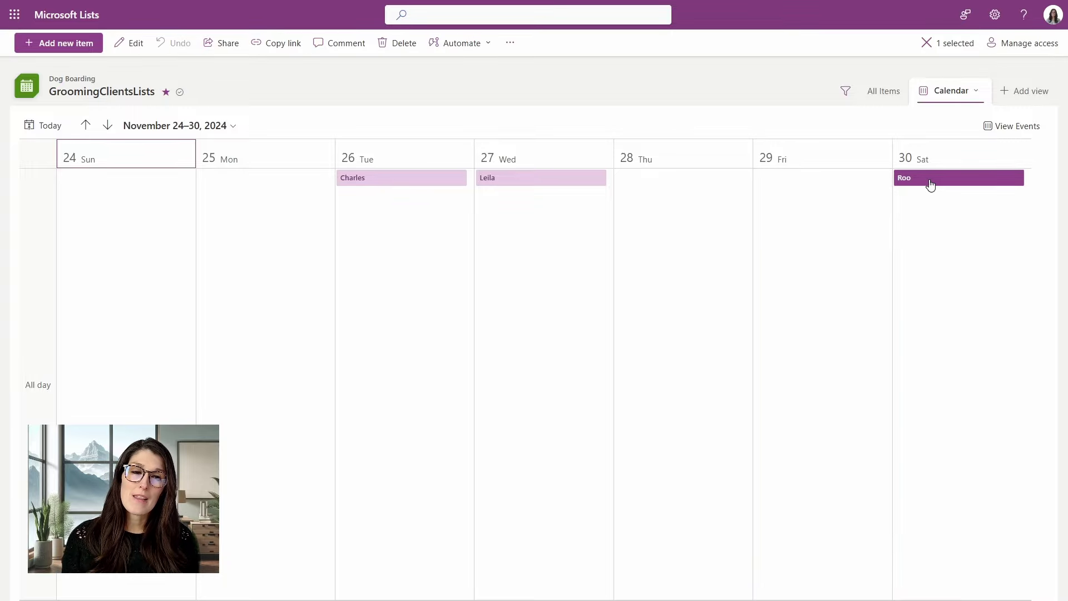
pyautogui.click(613, 234)
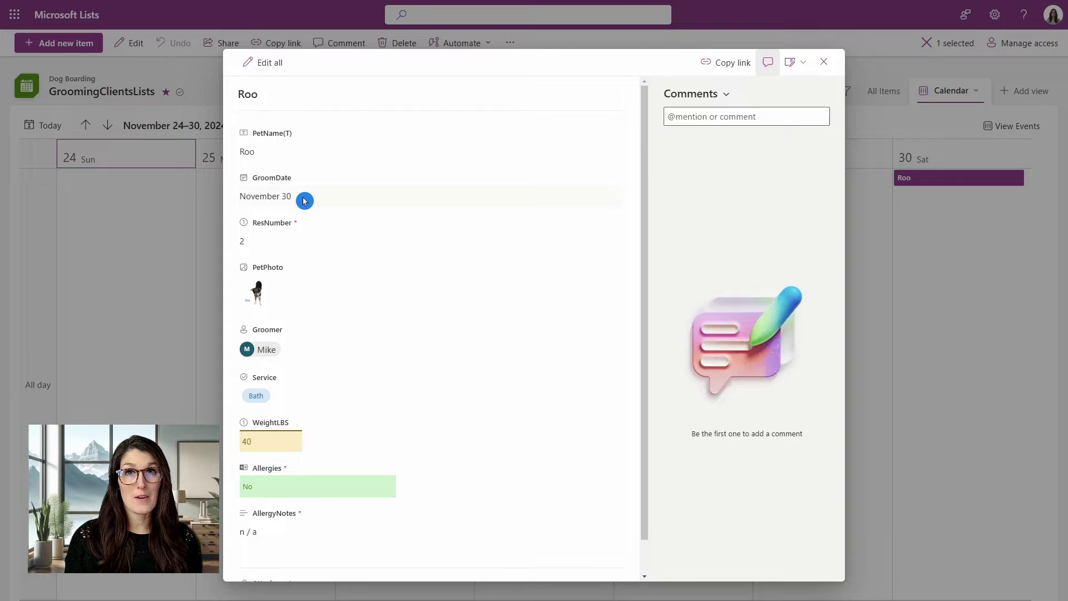
pyautogui.click(824, 63)
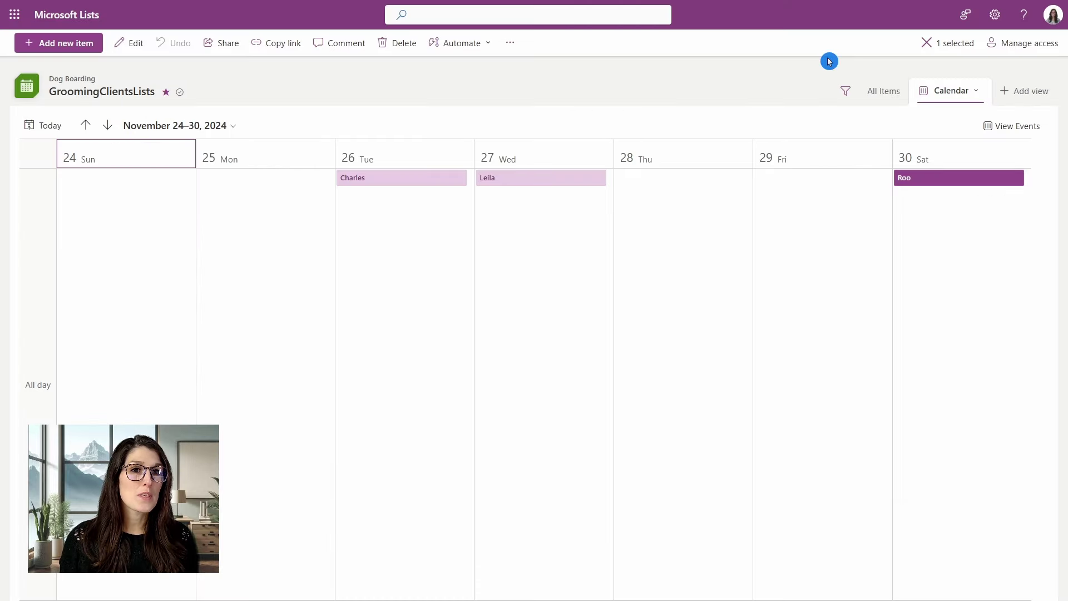
pyautogui.click(939, 154)
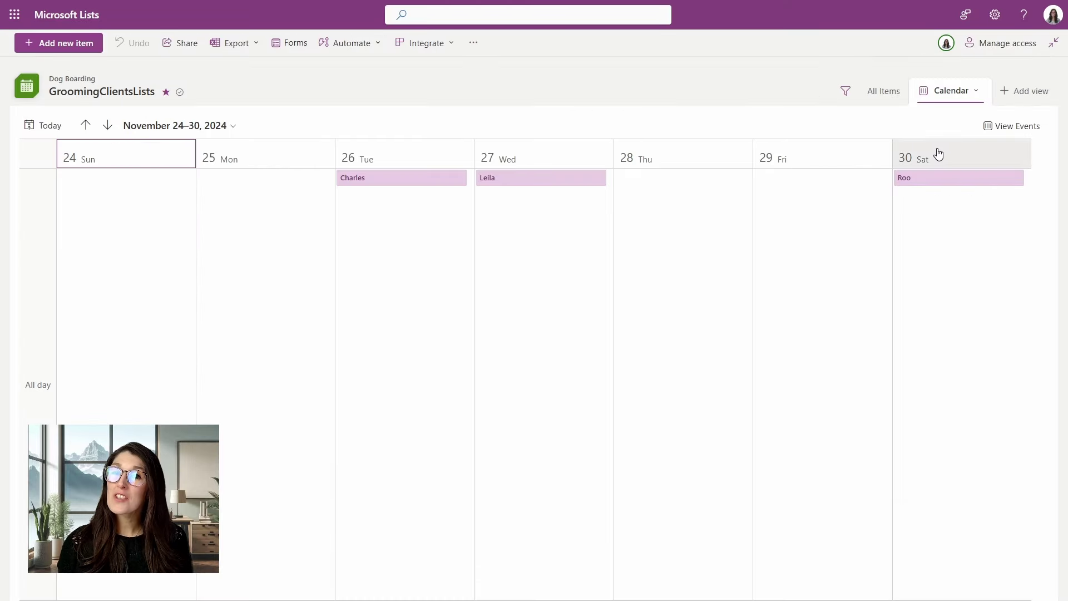
# Step: Return to the All Items view and create a public gallery view named Gallery
pyautogui.click(890, 92)
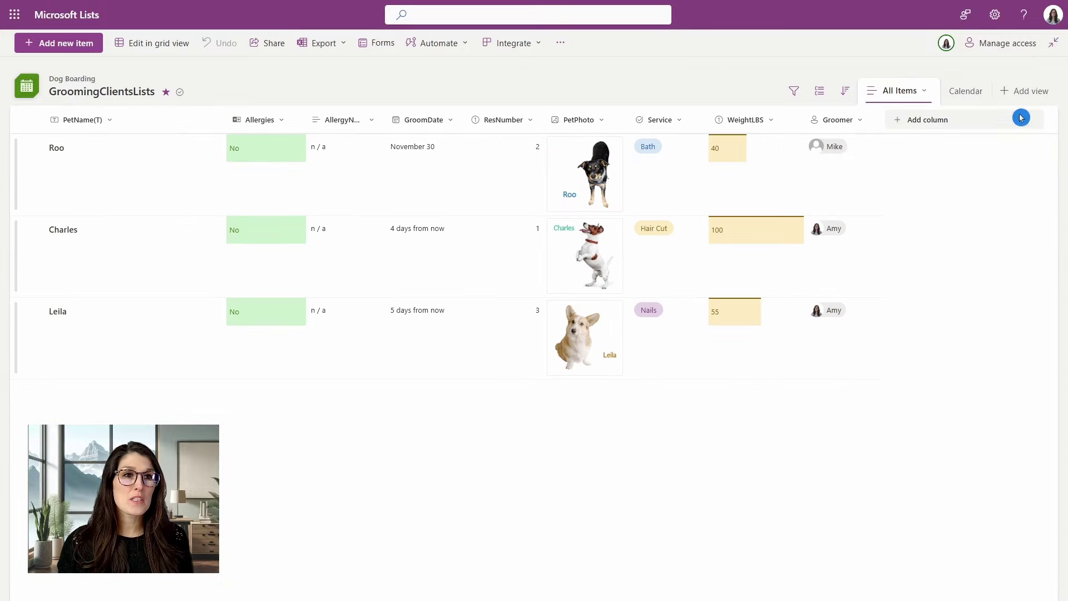
pyautogui.click(1026, 91)
pyautogui.click(577, 250)
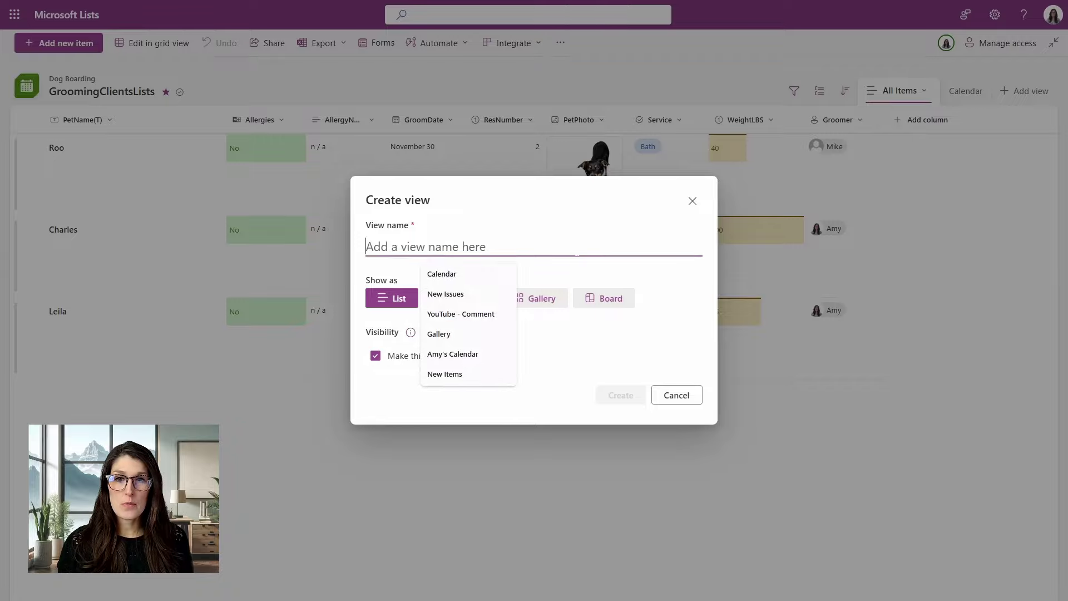
pyautogui.write('Gallery')
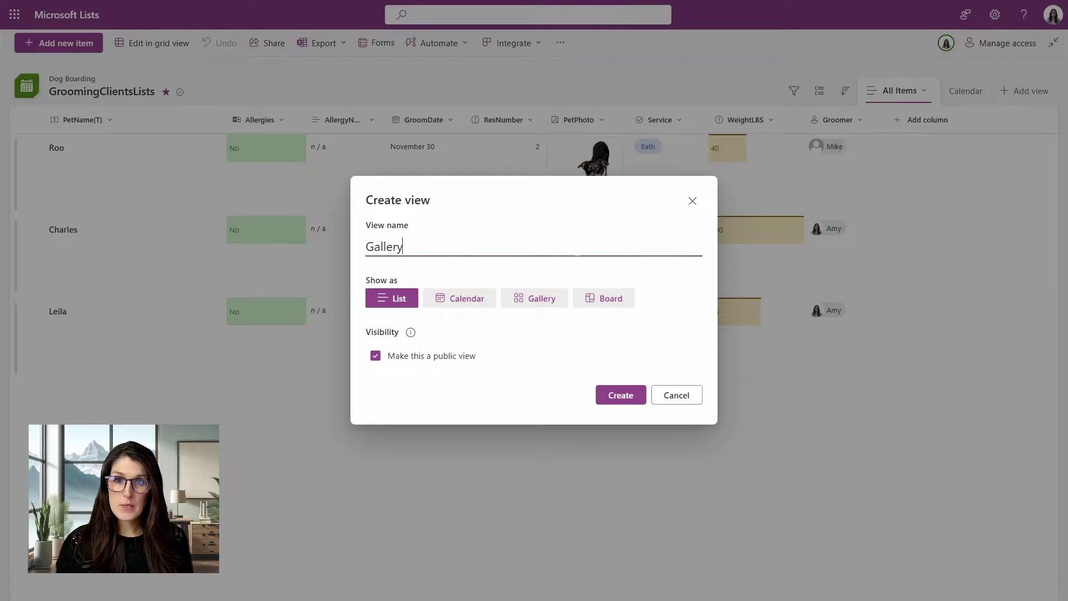
pyautogui.press('Tab')
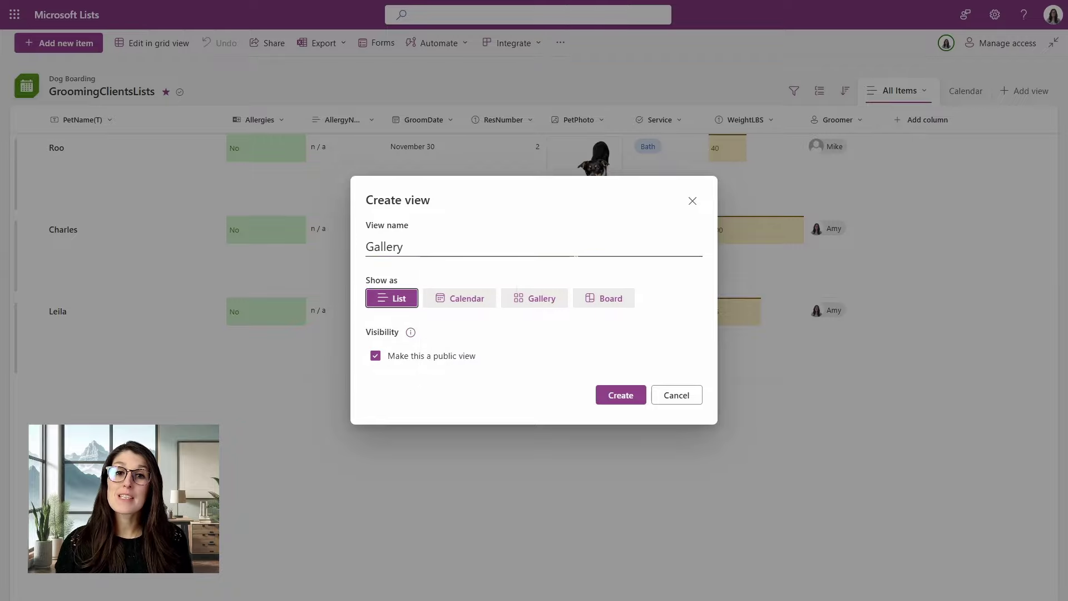
pyautogui.click(550, 299)
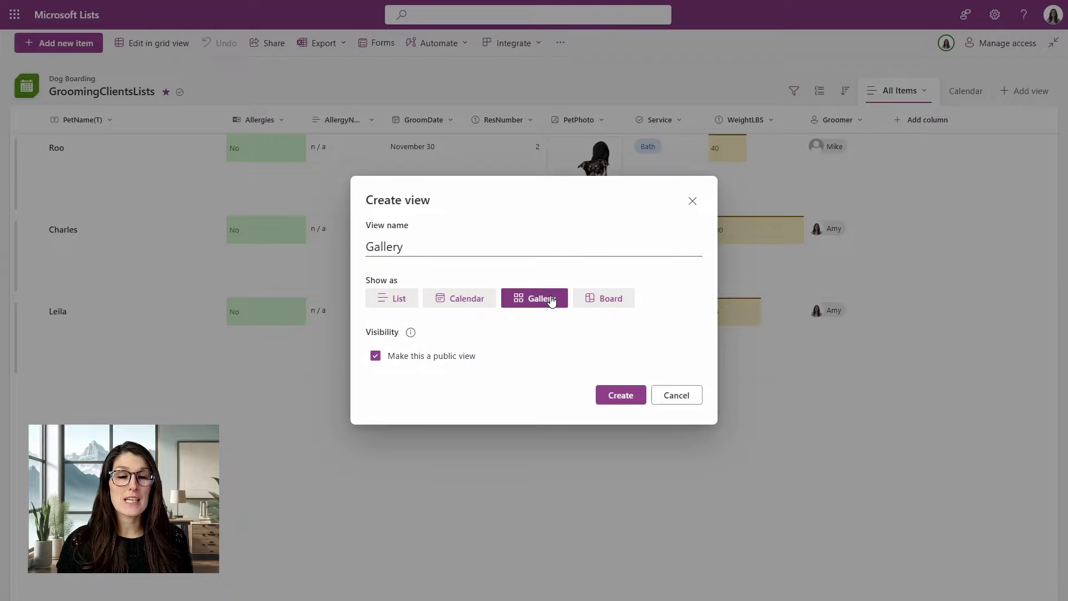
pyautogui.click(621, 395)
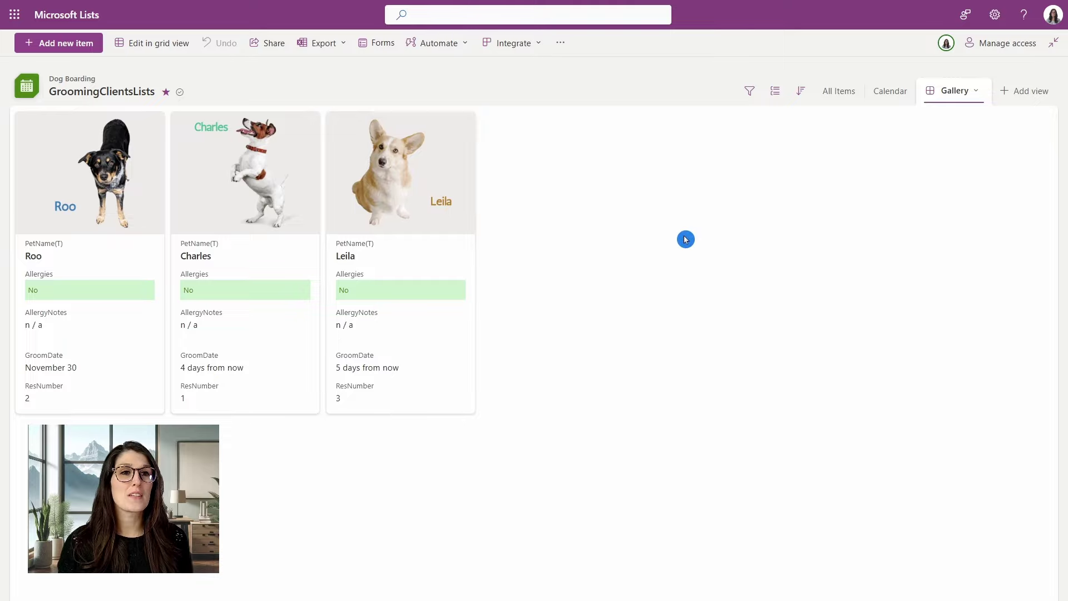
# Step: Remove AllergyNotes, GroomDate and ResNumber from the Gallery view's cards with the Card Designer and save the format
pyautogui.click(974, 93)
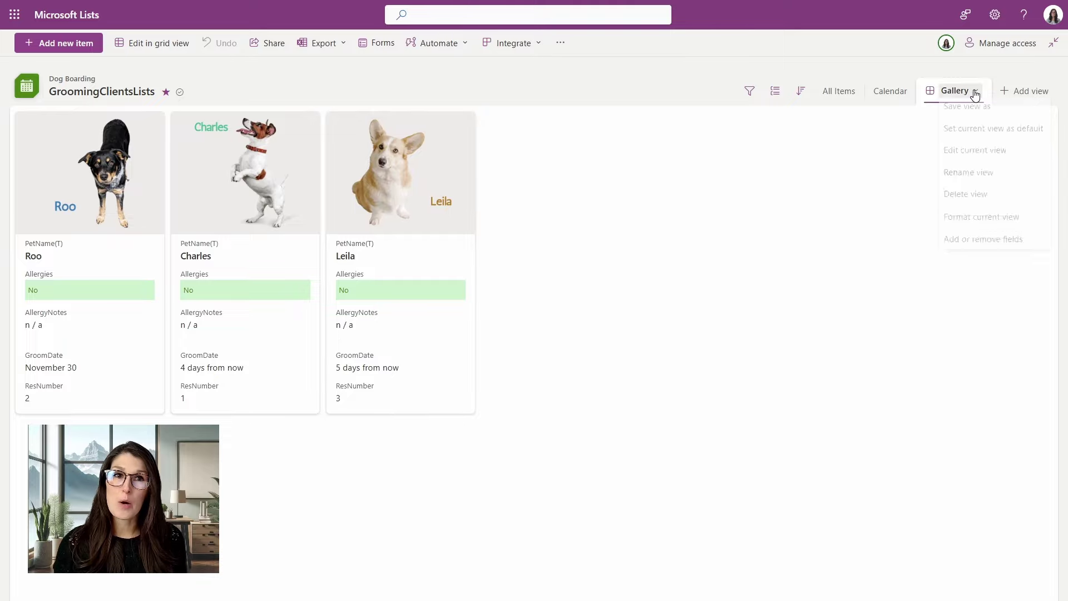
pyautogui.click(979, 222)
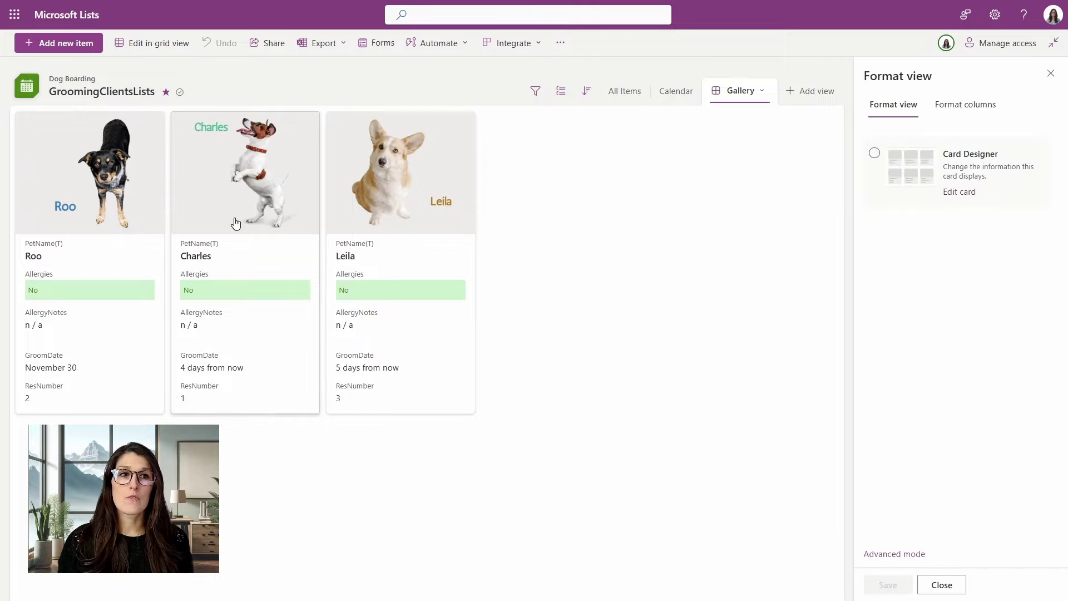
pyautogui.click(971, 198)
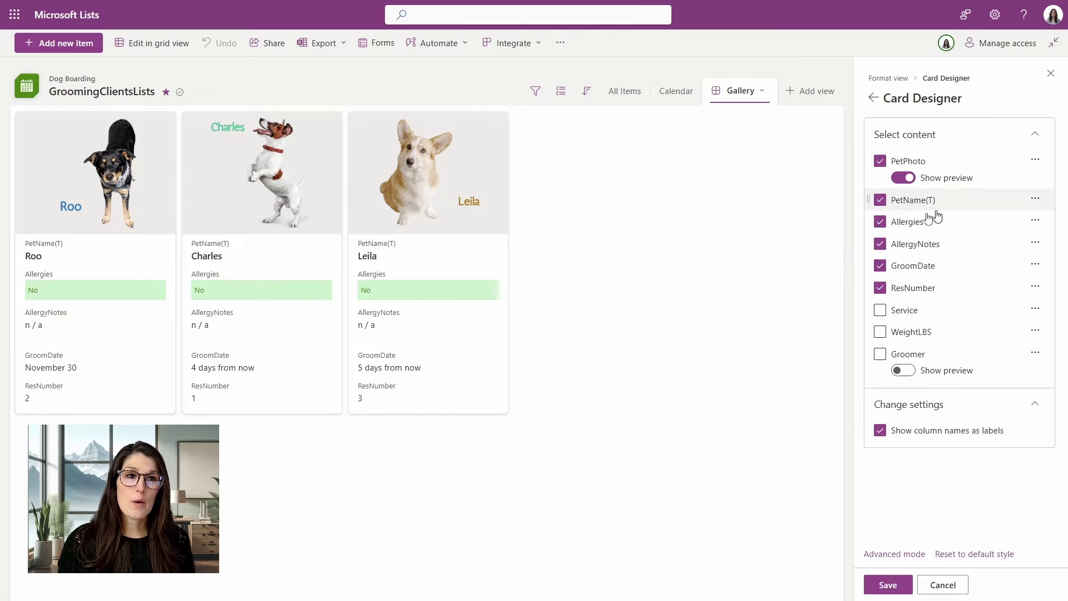
pyautogui.click(879, 245)
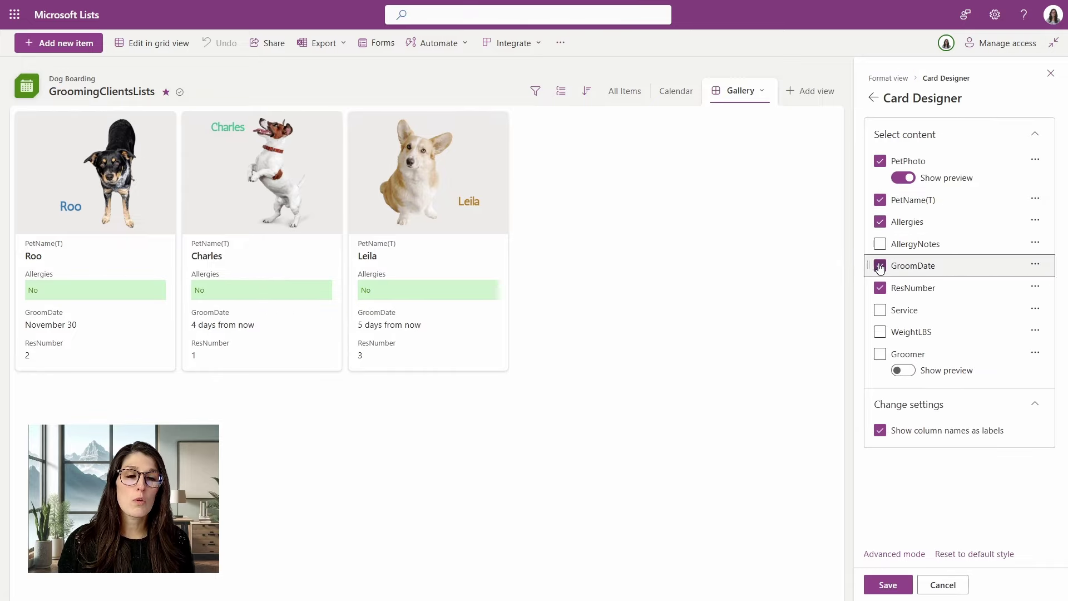
pyautogui.click(880, 266)
pyautogui.click(880, 289)
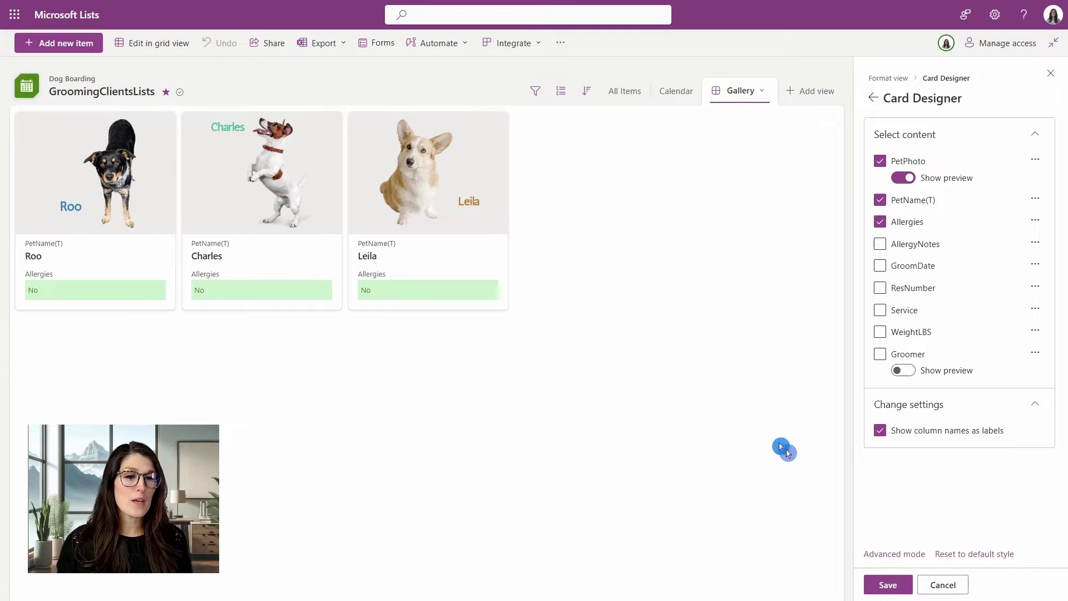
pyautogui.click(885, 586)
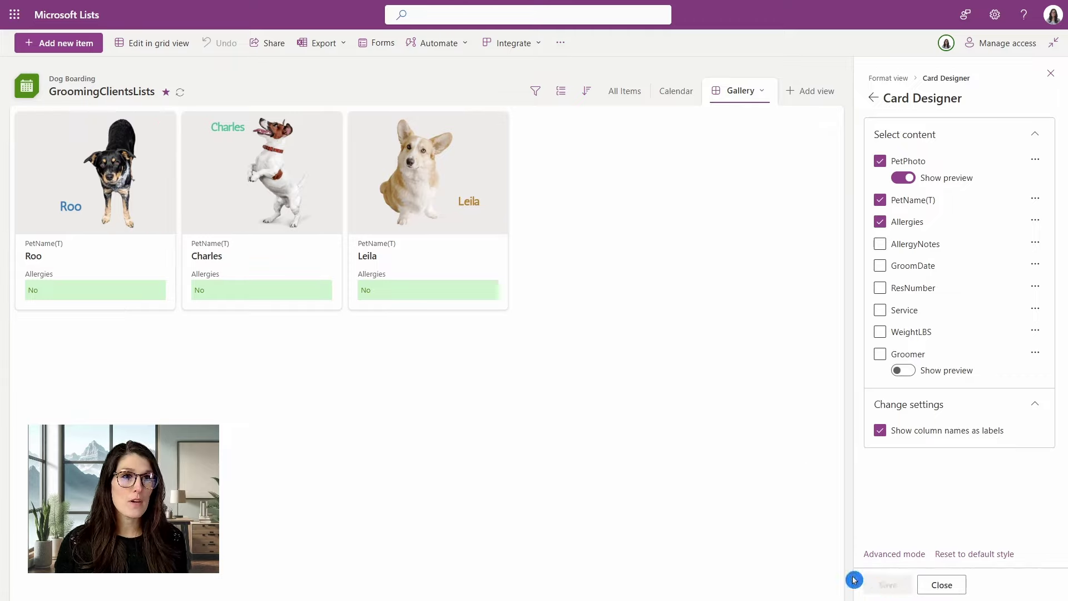
pyautogui.click(1049, 75)
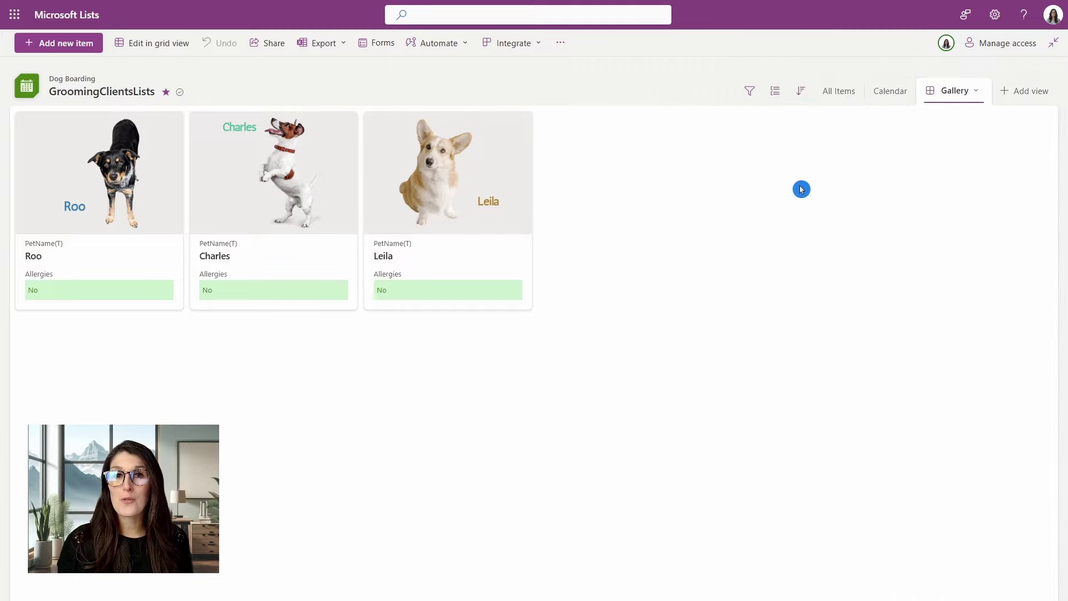
# Step: Examine the Gallery view's filter options for Groomer, ResNumber, Service and GroomDate
pyautogui.click(749, 96)
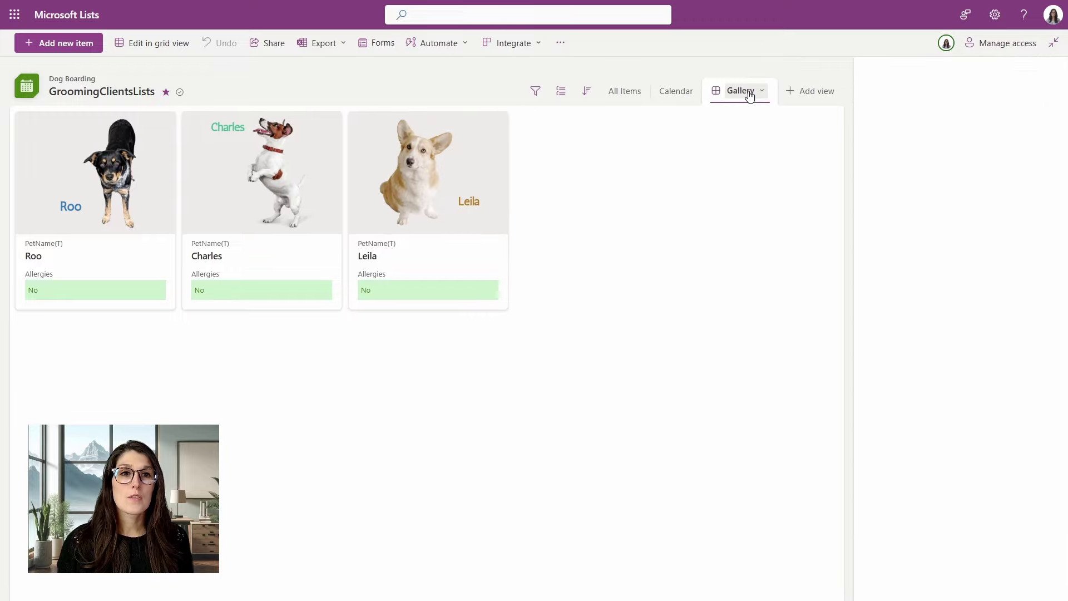
pyautogui.click(871, 276)
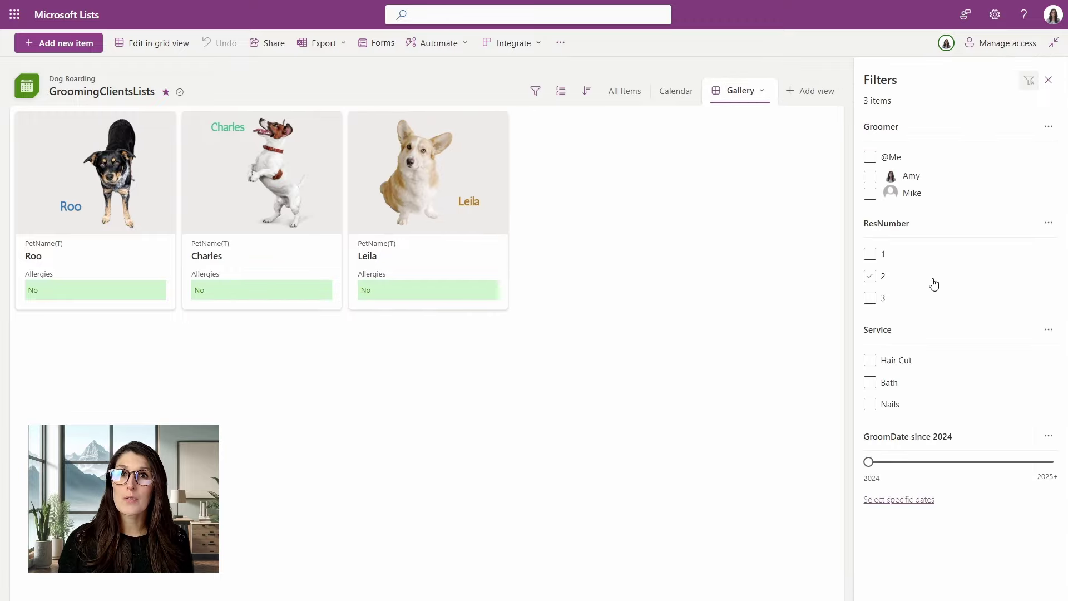
pyautogui.click(870, 360)
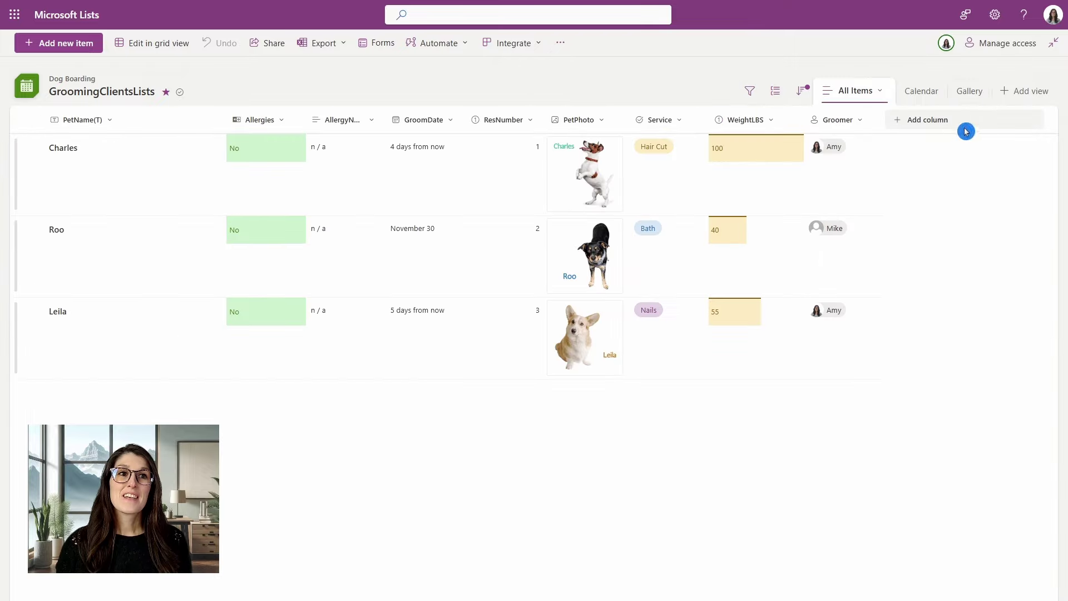
# Step: Look through the Gallery and Calendar views and return to the All Items view
pyautogui.click(974, 104)
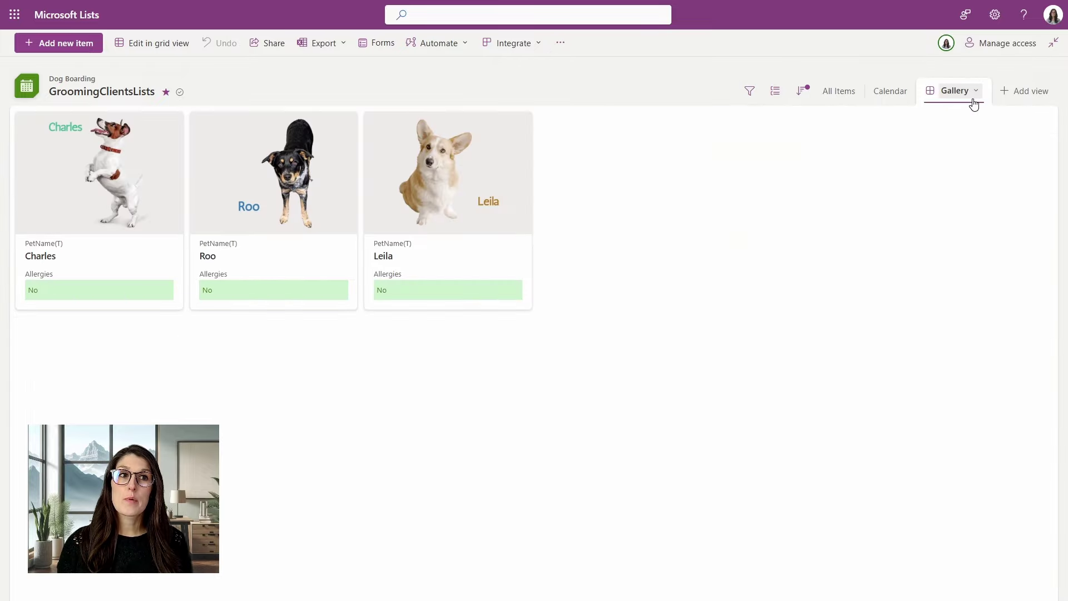
pyautogui.click(890, 100)
pyautogui.click(849, 99)
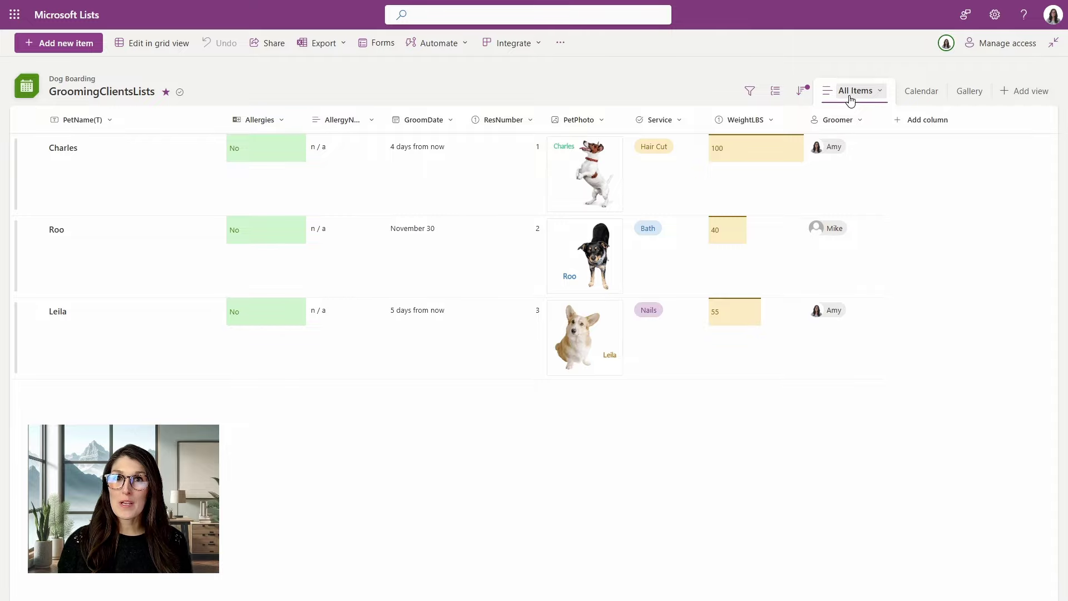
# Step: Create a public board view named Board, organized by the Service column
pyautogui.click(1026, 90)
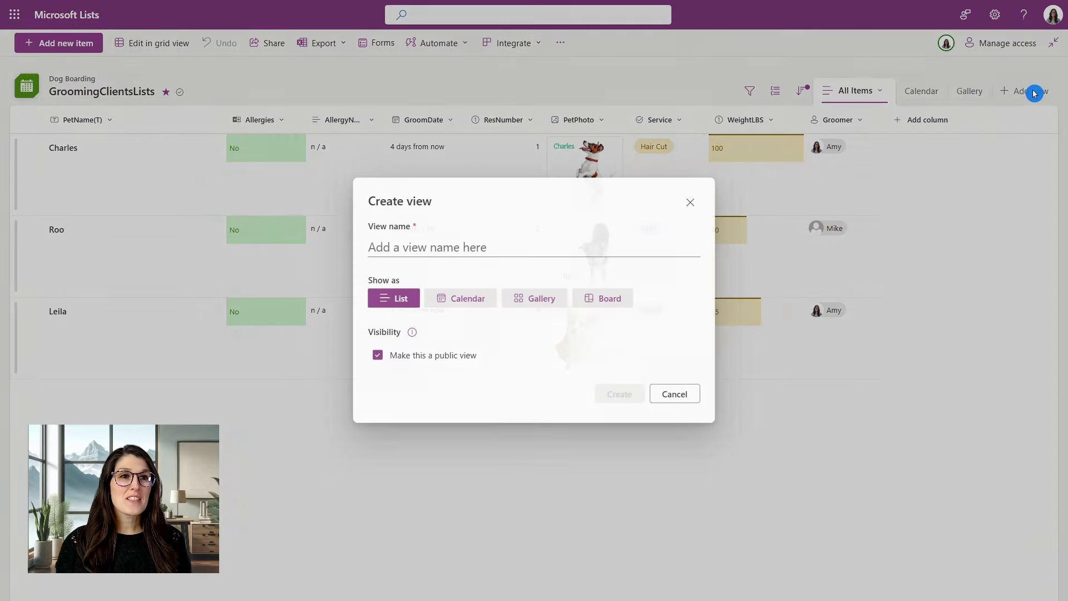
pyautogui.click(559, 247)
pyautogui.write('Board')
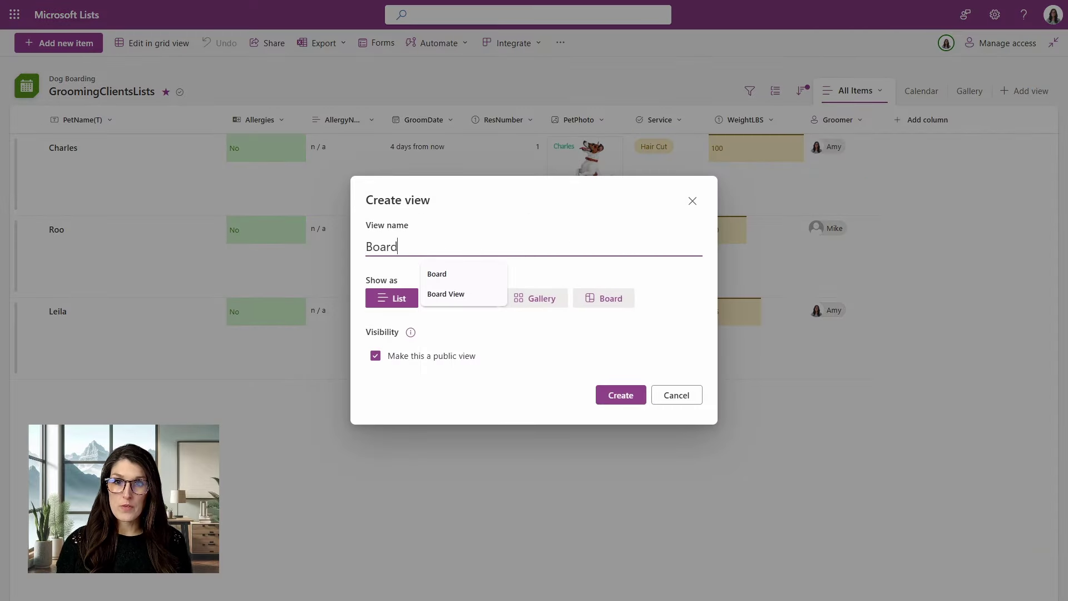
pyautogui.click(563, 279)
pyautogui.click(610, 303)
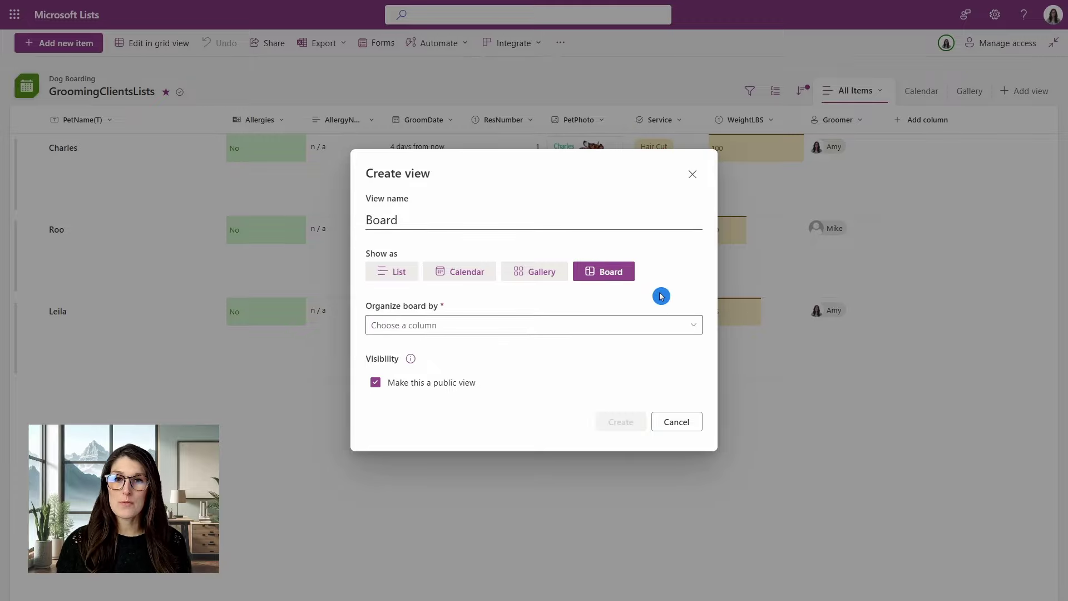
pyautogui.click(689, 332)
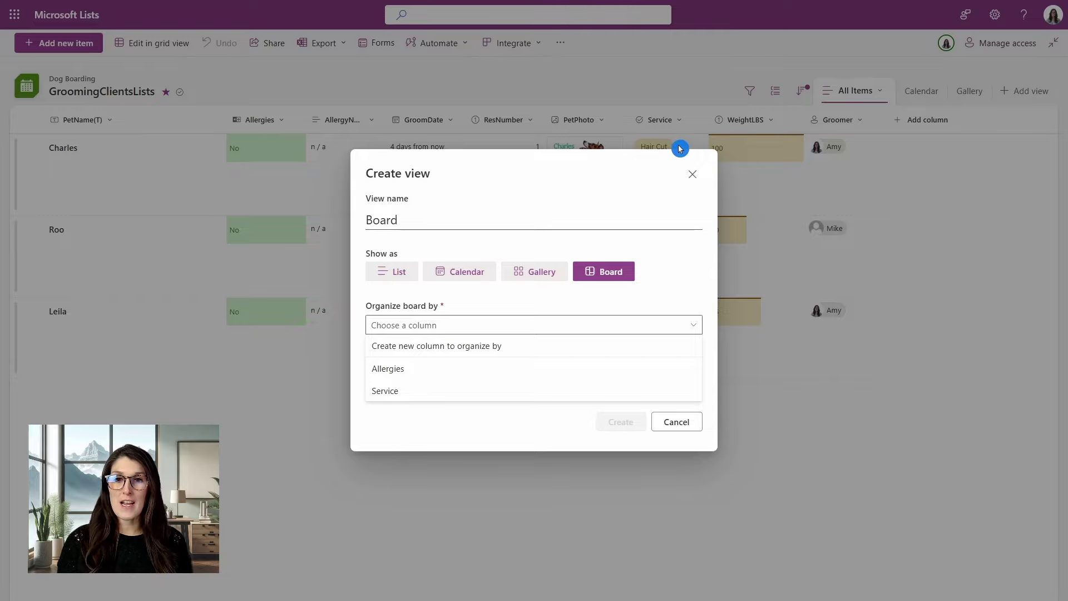
pyautogui.click(544, 392)
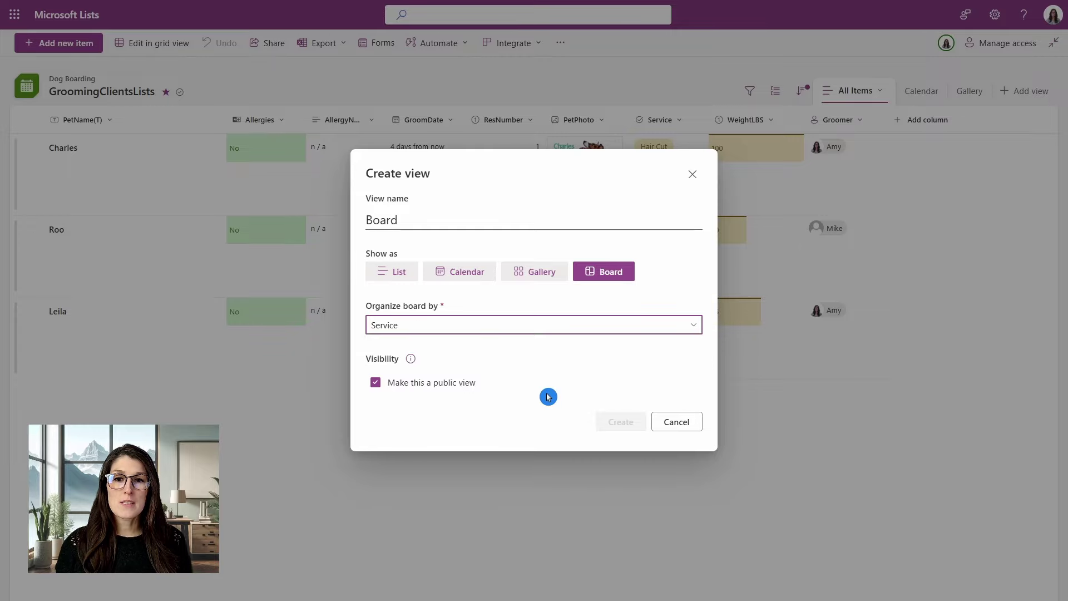
pyautogui.click(623, 421)
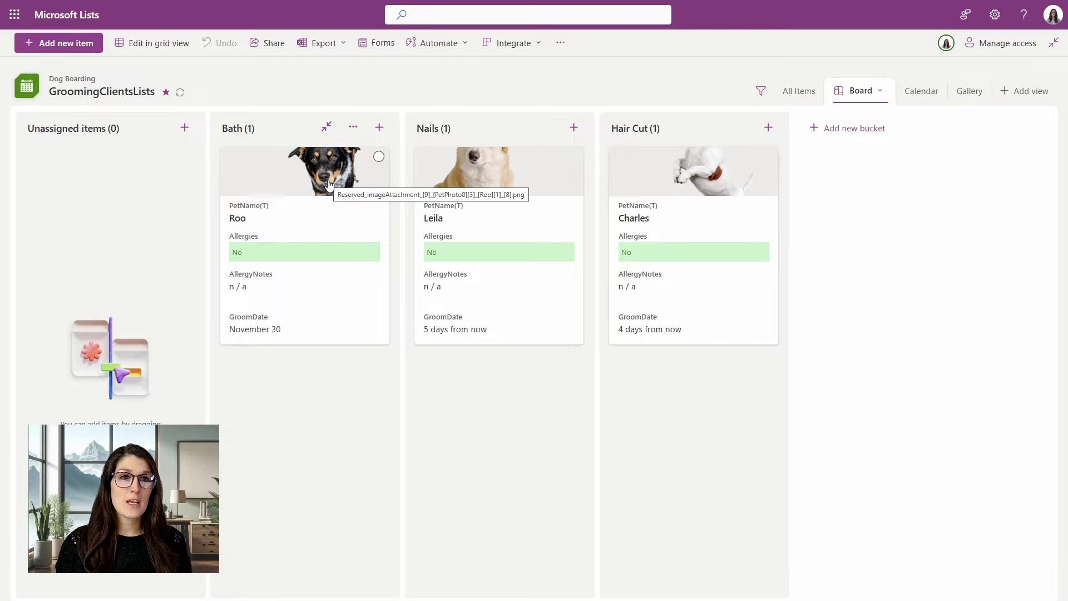
# Step: Remove GroomDate and AllergyNotes from the Board view's cards with the Card Designer and save the format
pyautogui.click(882, 91)
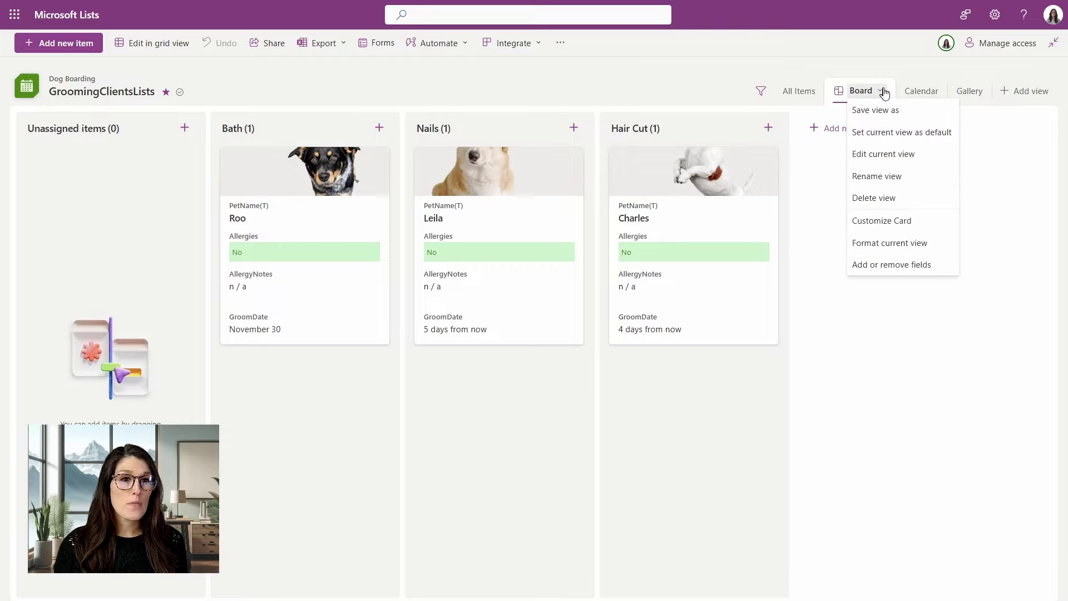
pyautogui.click(929, 242)
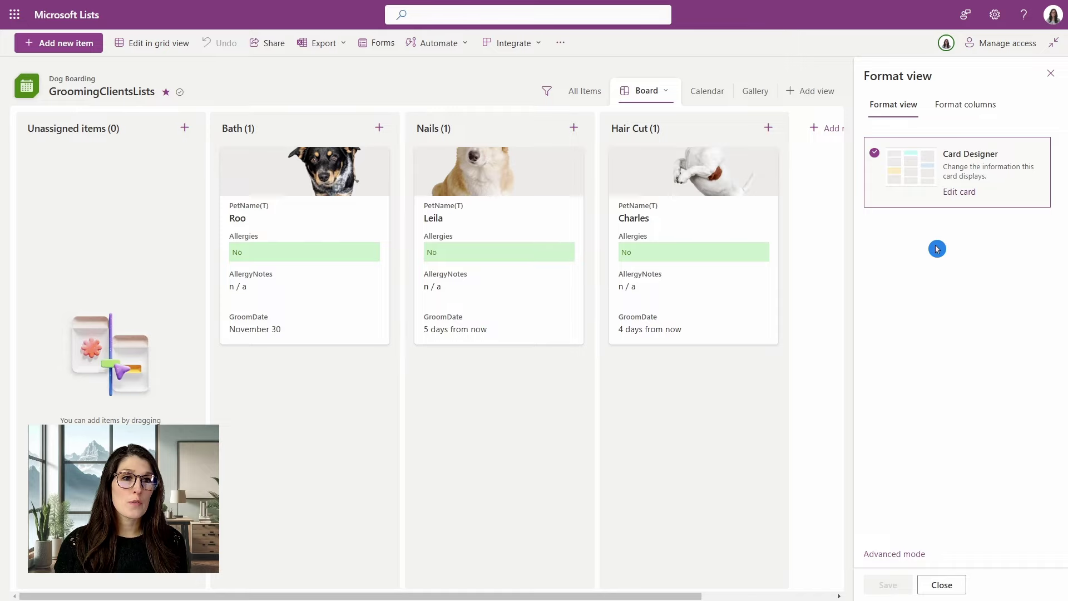
pyautogui.click(958, 192)
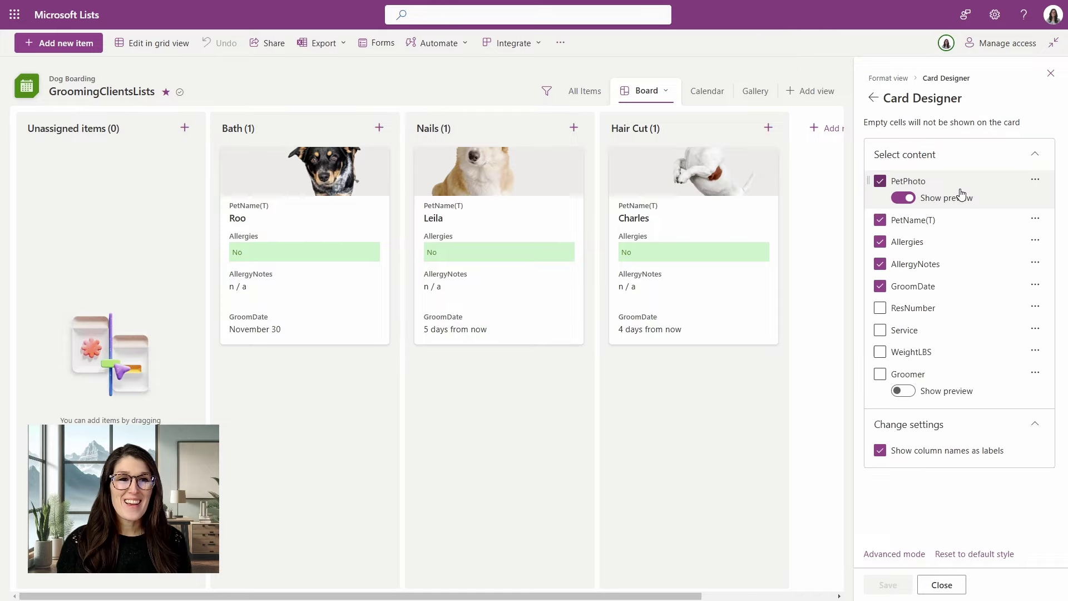
pyautogui.click(880, 308)
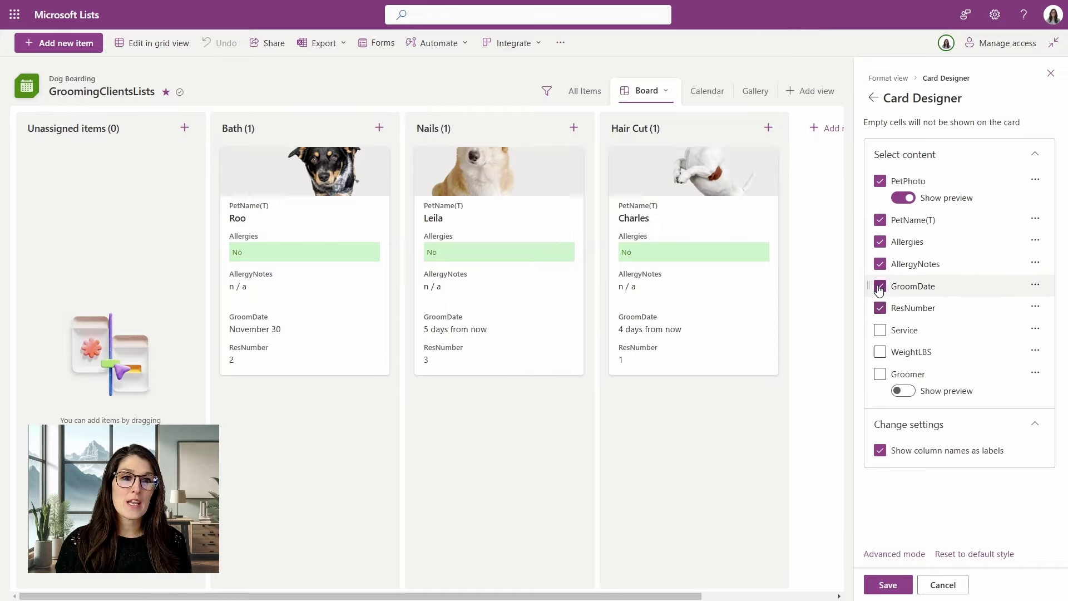
pyautogui.click(879, 286)
pyautogui.click(879, 308)
pyautogui.click(879, 264)
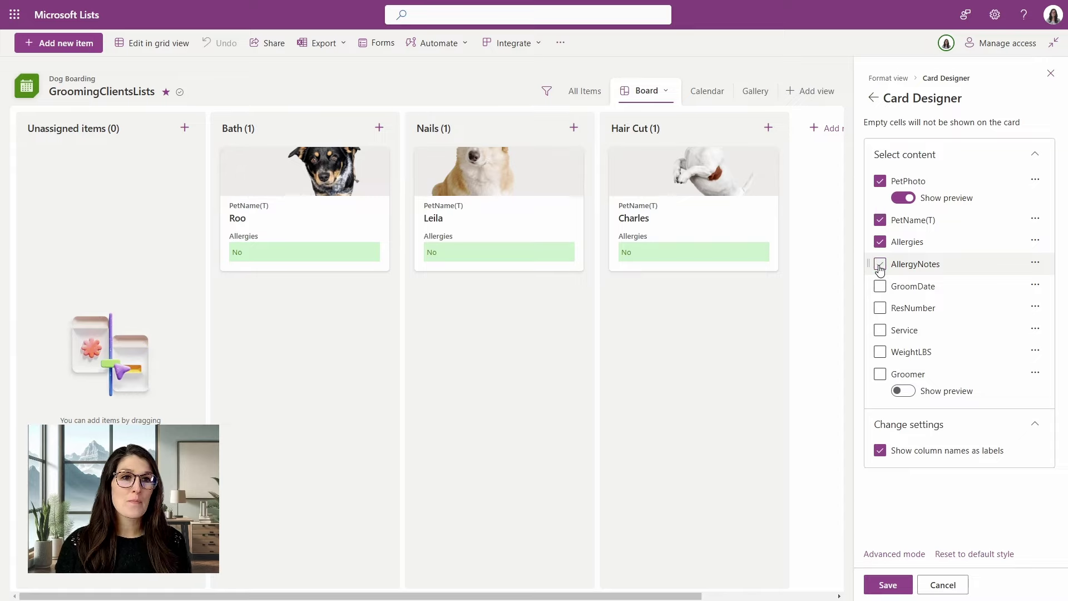
pyautogui.click(891, 583)
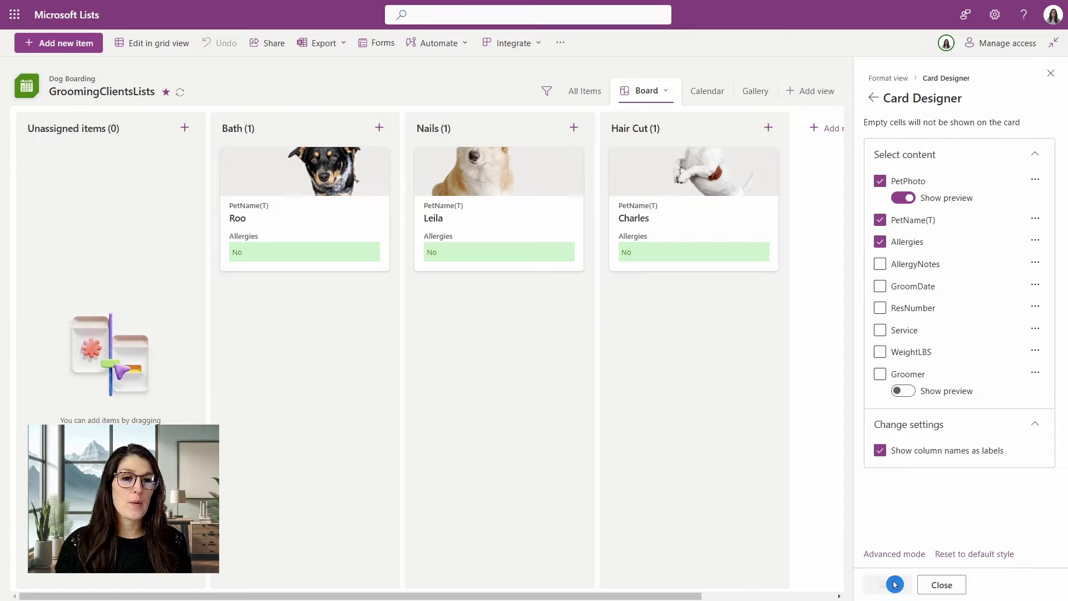
pyautogui.click(1050, 73)
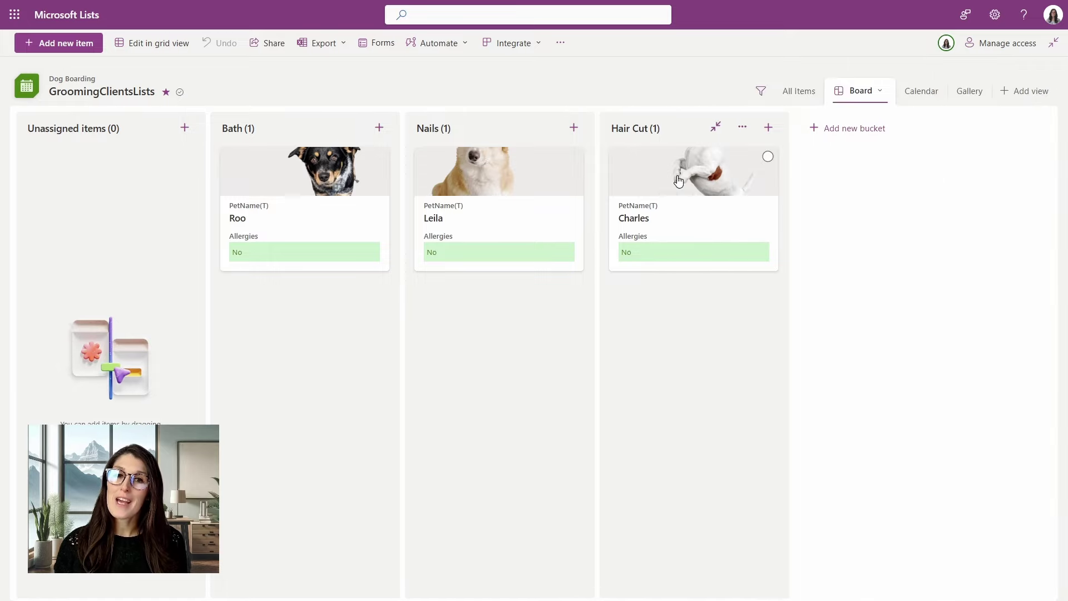
# Step: Move Charles's card to Unassigned items, Roo's card to the Hair Cut bucket, and Charles's card to the Bath bucket
pyautogui.moveTo(677, 182); pyautogui.dragTo(128, 224)
pyautogui.moveTo(303, 202); pyautogui.dragTo(682, 240)
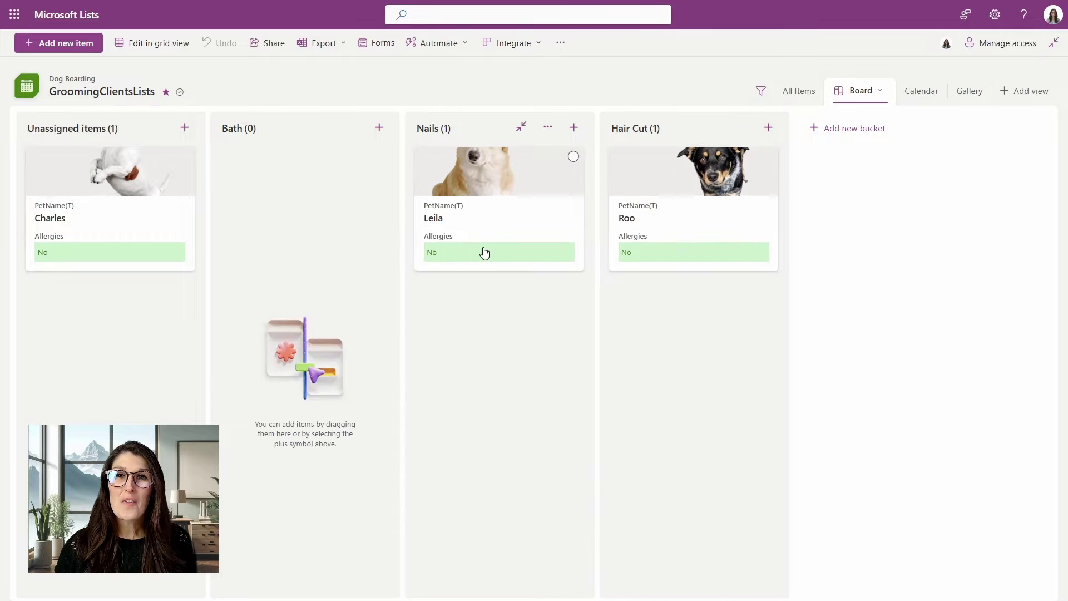
pyautogui.moveTo(104, 178); pyautogui.dragTo(305, 200)
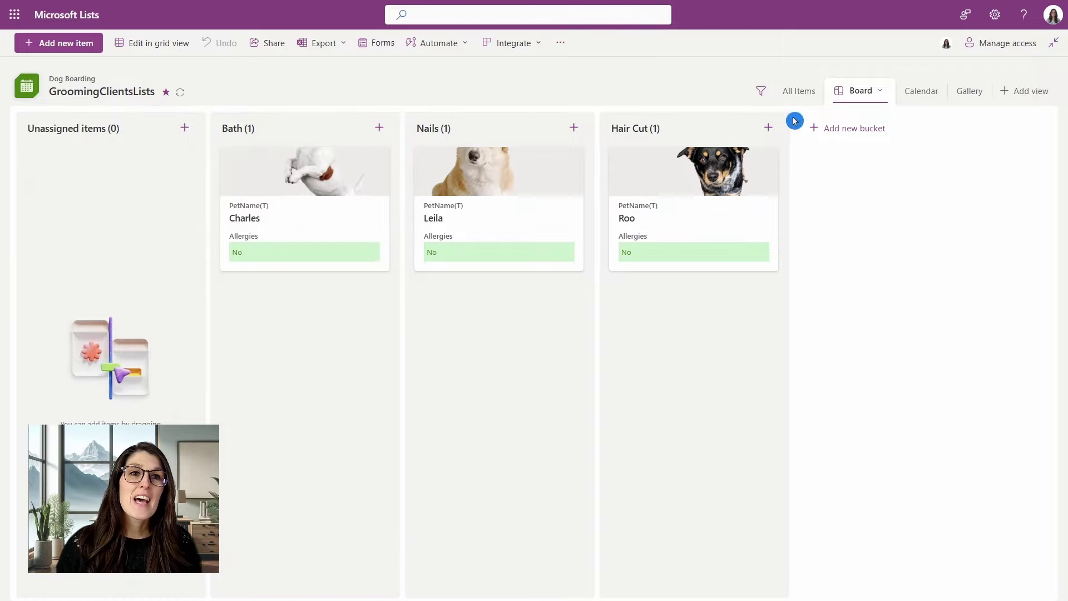
# Step: Return to All Items and create a public list view named with the first-listed groomer's first name in possessive form followed by "Appointments"
pyautogui.click(798, 91)
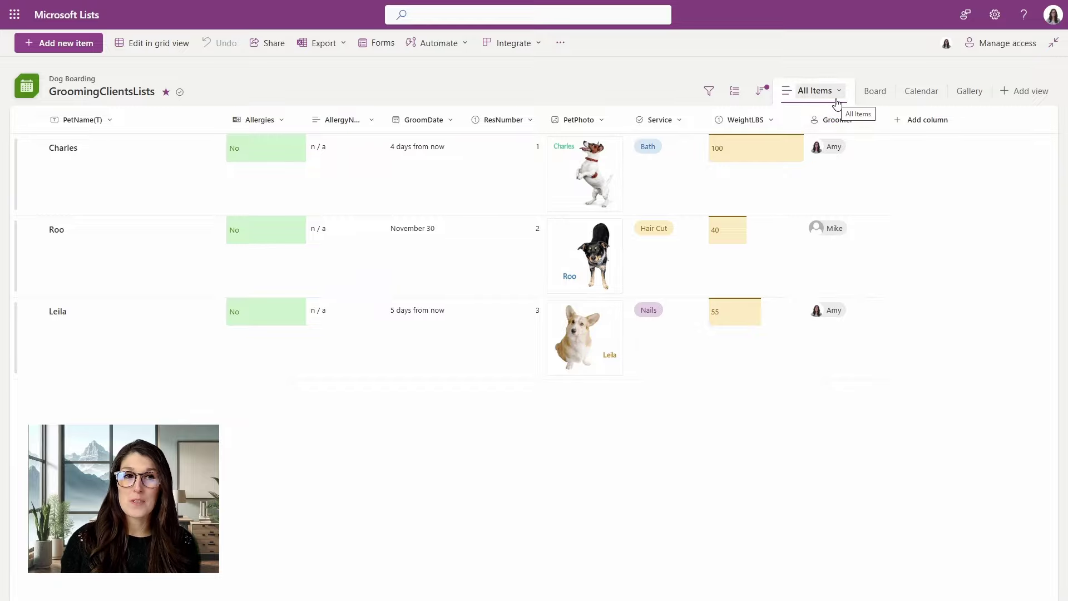
pyautogui.click(1029, 92)
pyautogui.click(543, 242)
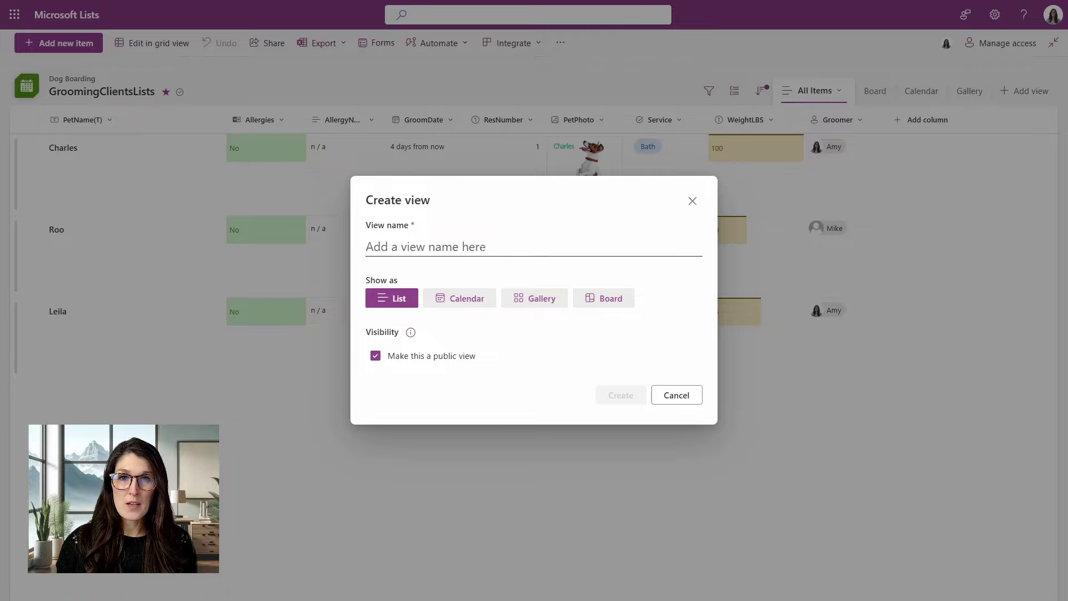
pyautogui.write("Amy's Appointments")
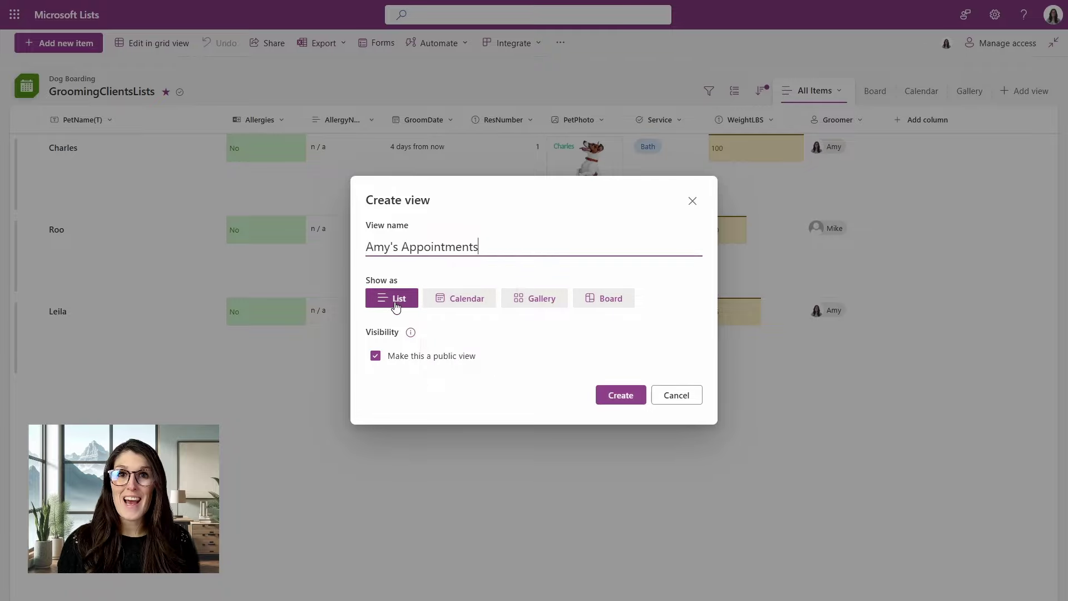
pyautogui.click(610, 395)
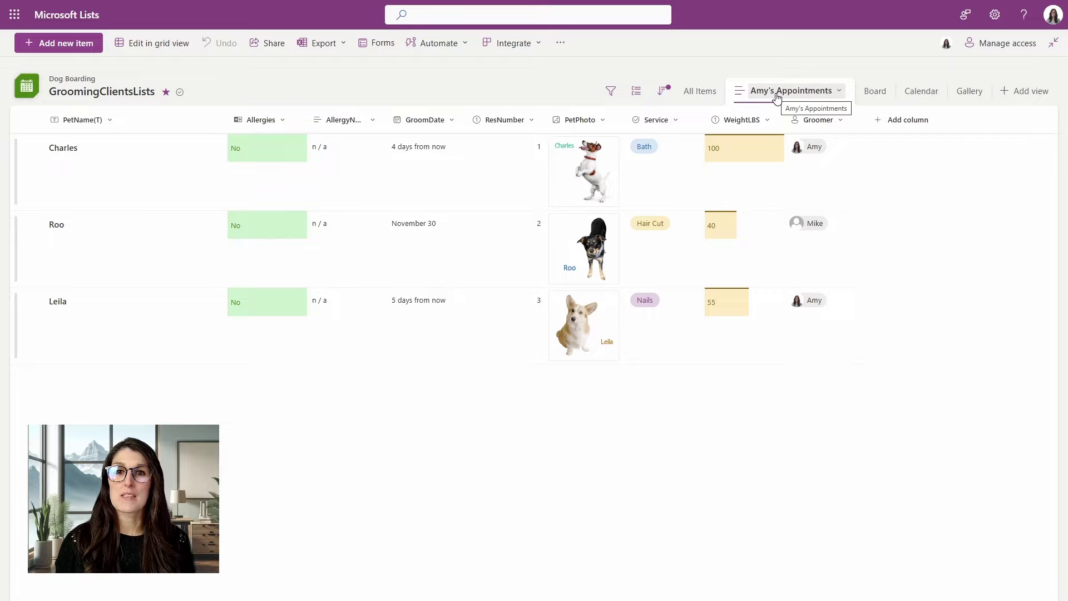
# Step: Hide the ResNumber, WeightLBS and Groomer columns from the groomer's appointments view
pyautogui.click(532, 122)
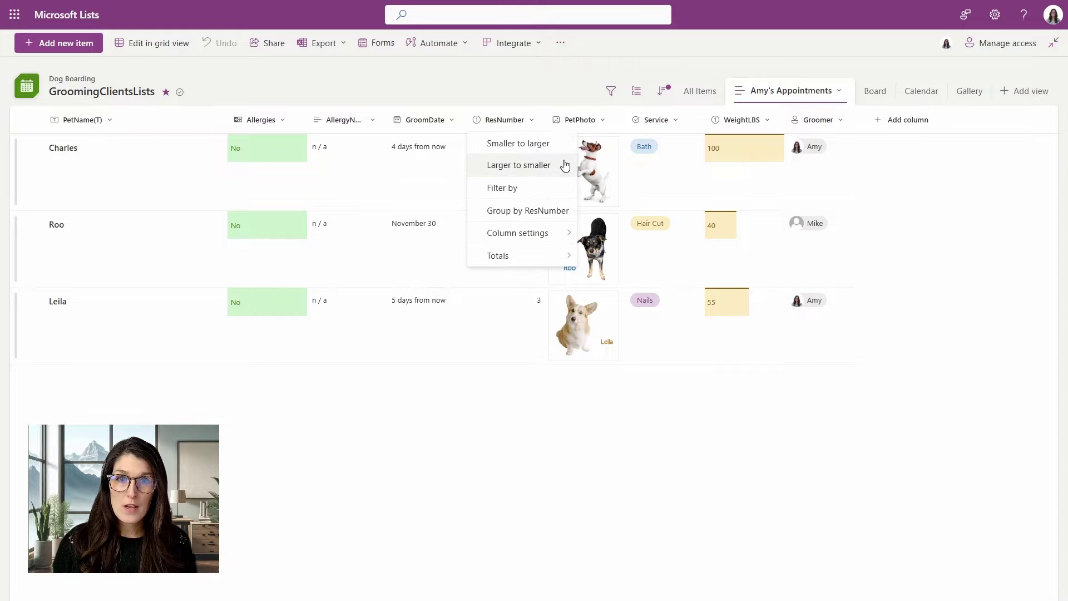
pyautogui.moveTo(548, 235)
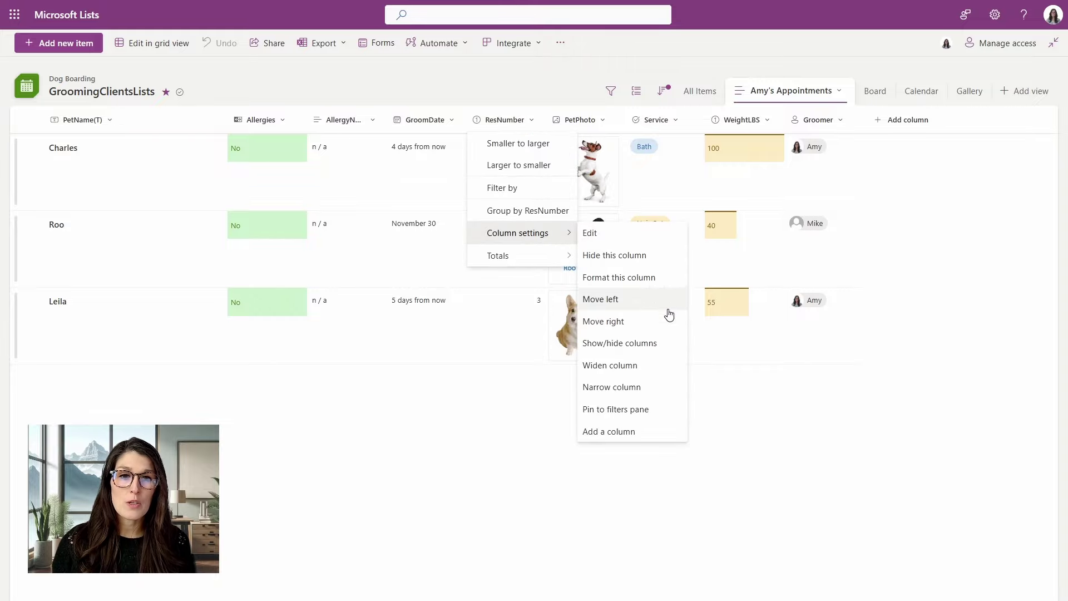
pyautogui.click(665, 342)
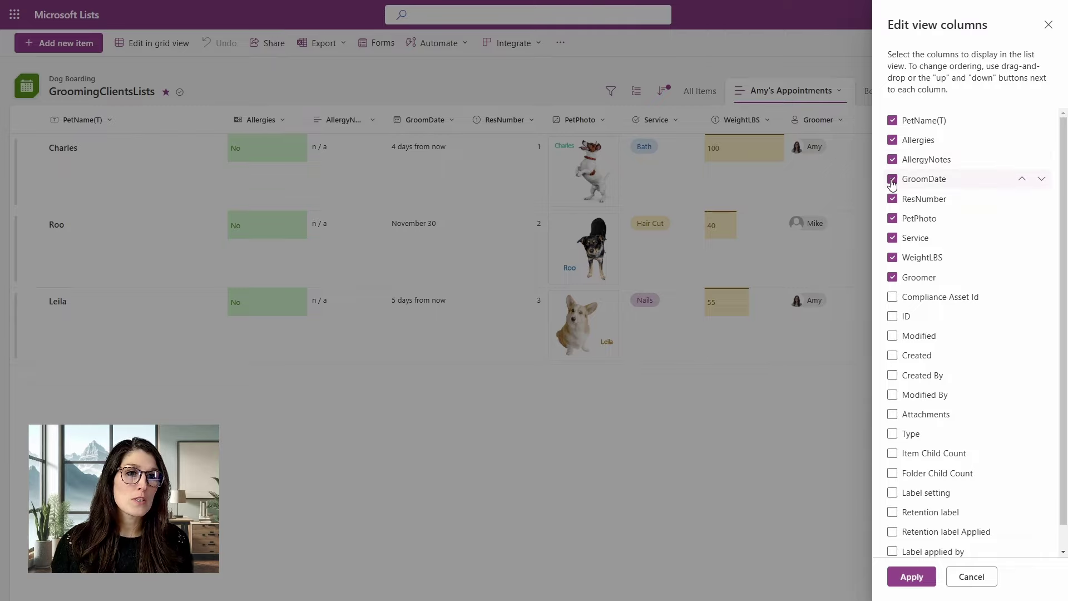
pyautogui.click(892, 199)
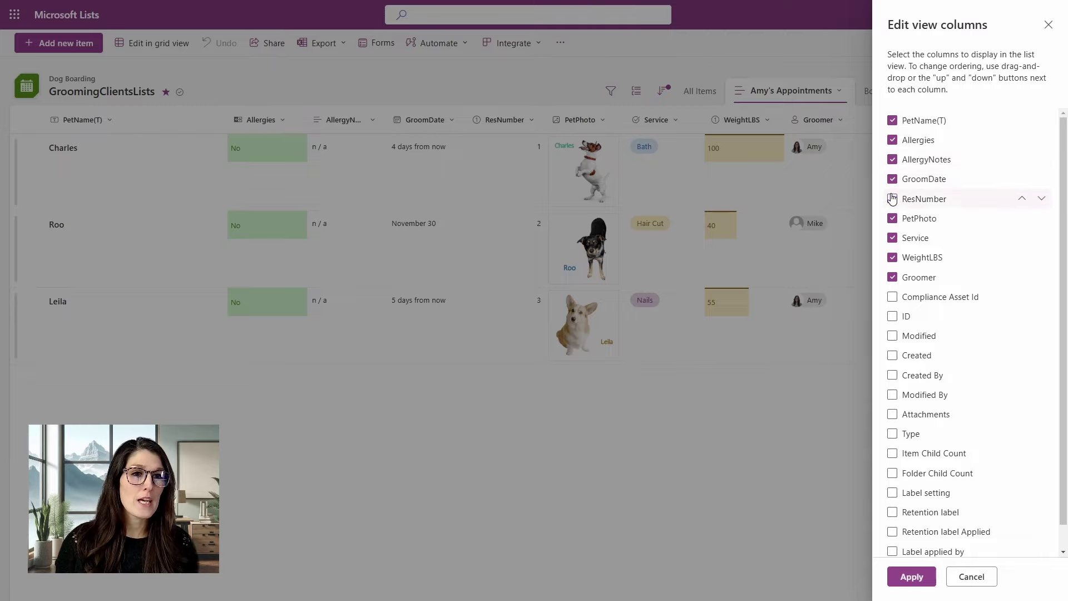
pyautogui.click(892, 257)
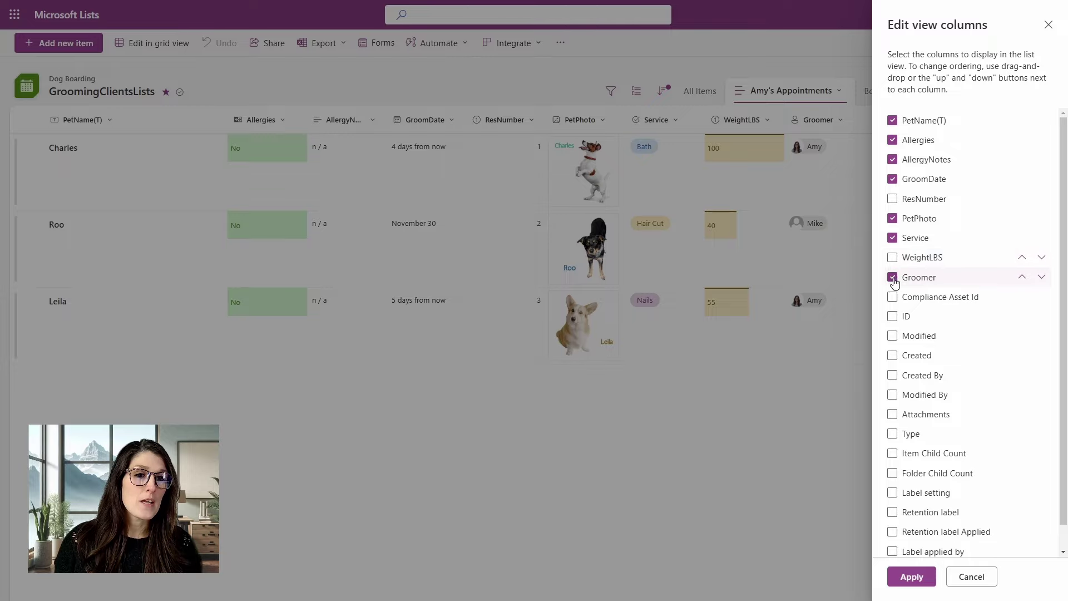
pyautogui.click(893, 279)
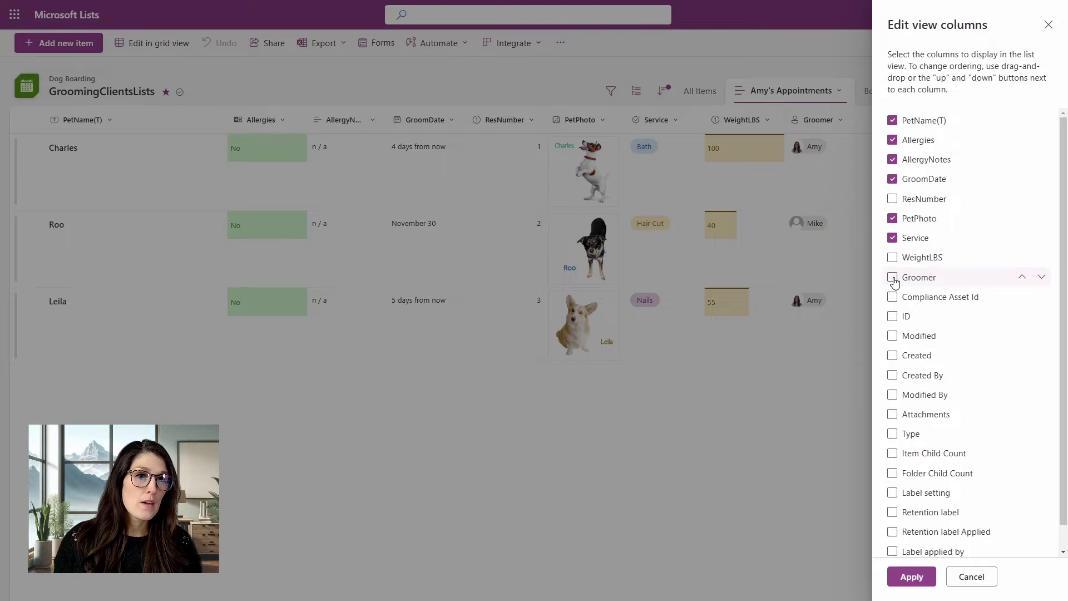
pyautogui.click(911, 579)
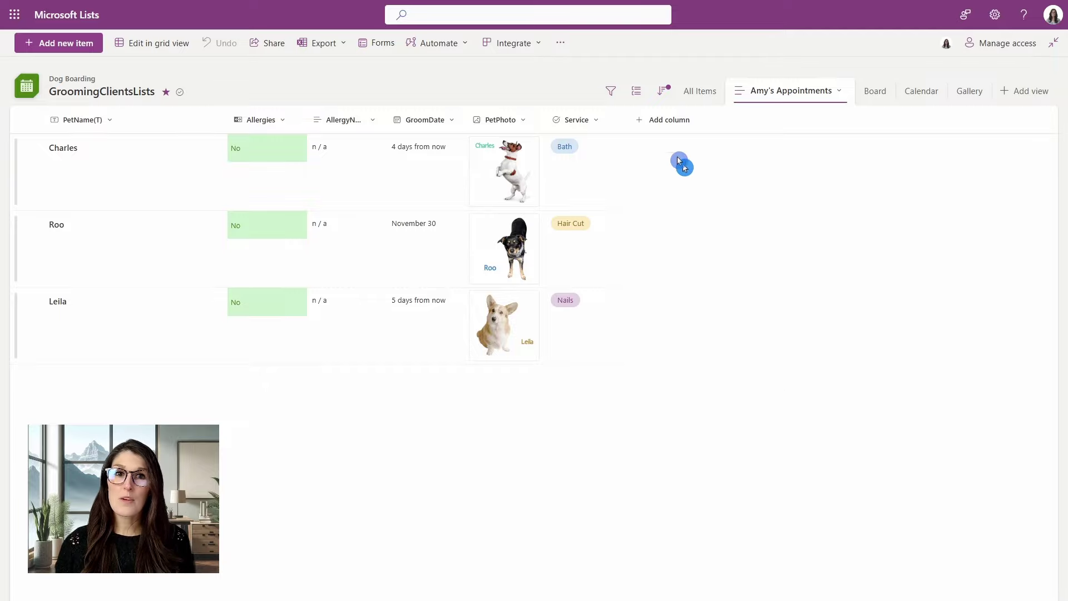
# Step: Filter the appointments view to the groomer it is named after and sort GroomDate from older to newer
pyautogui.click(610, 91)
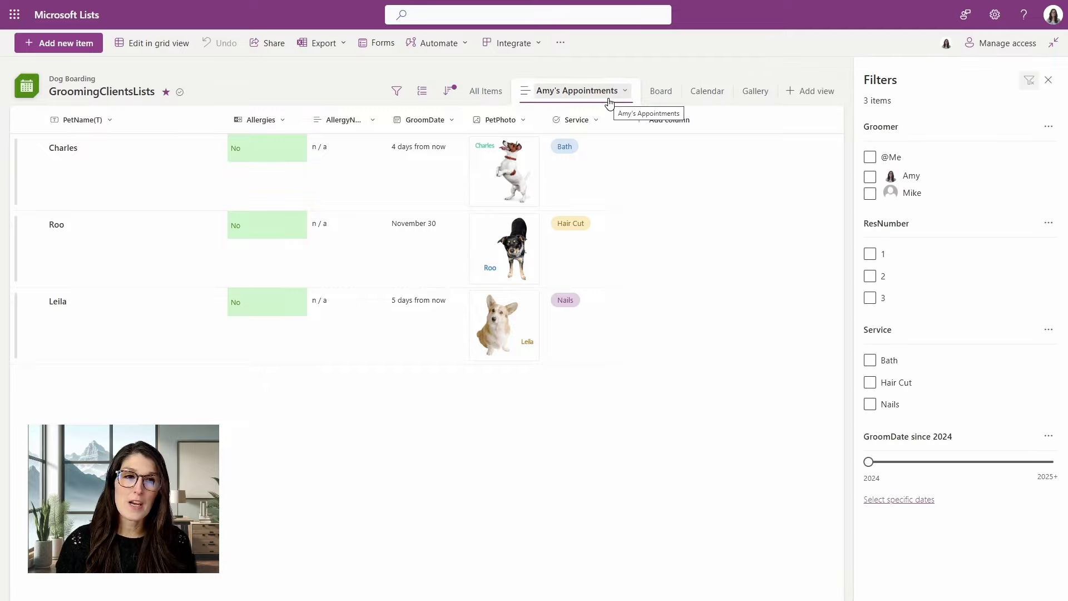
pyautogui.click(869, 178)
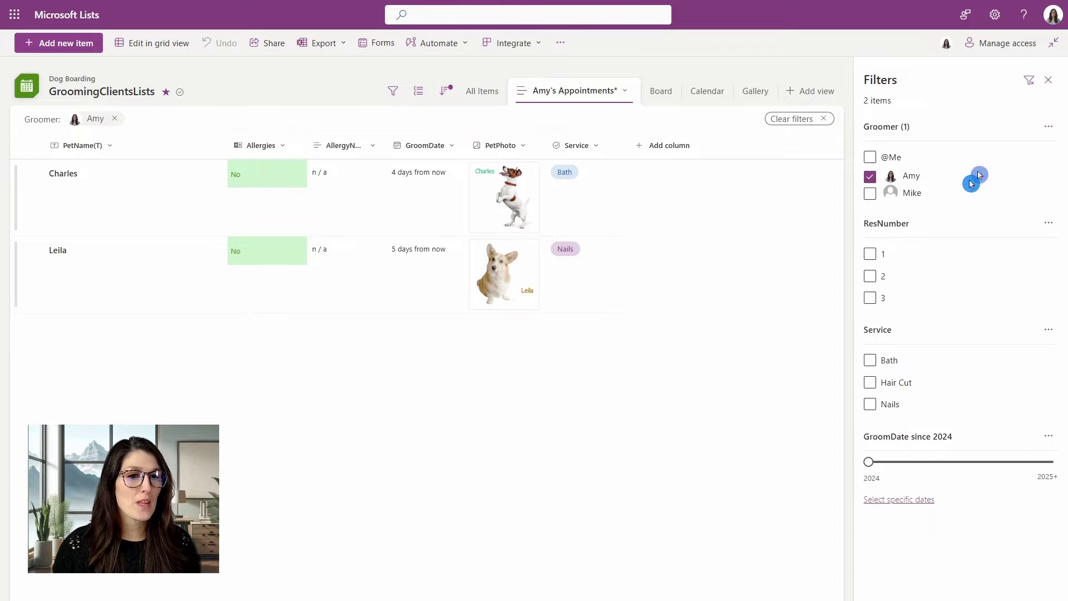
pyautogui.click(1048, 81)
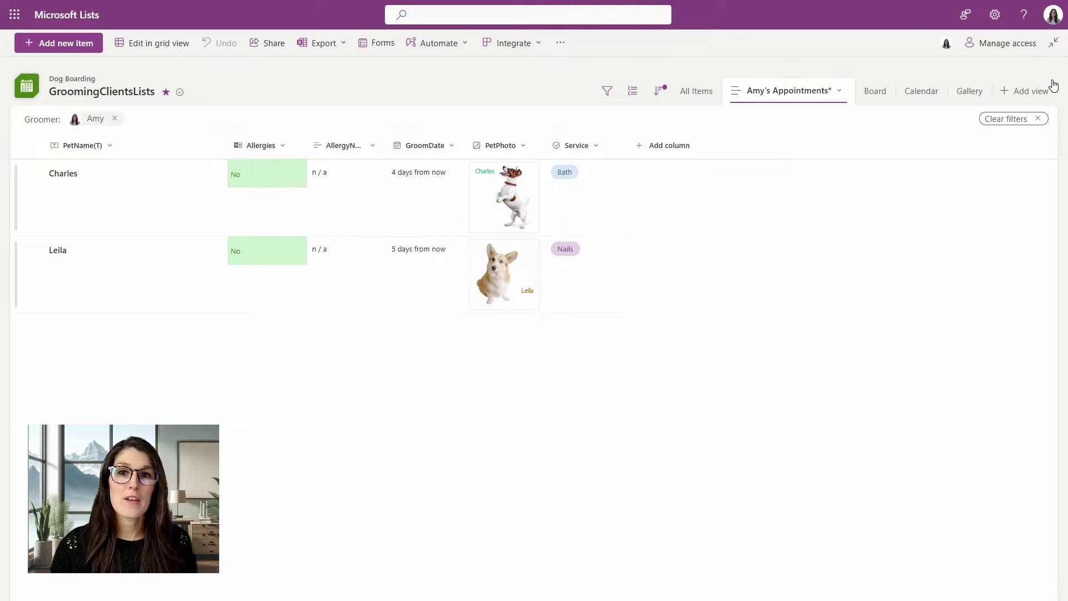
pyautogui.click(449, 150)
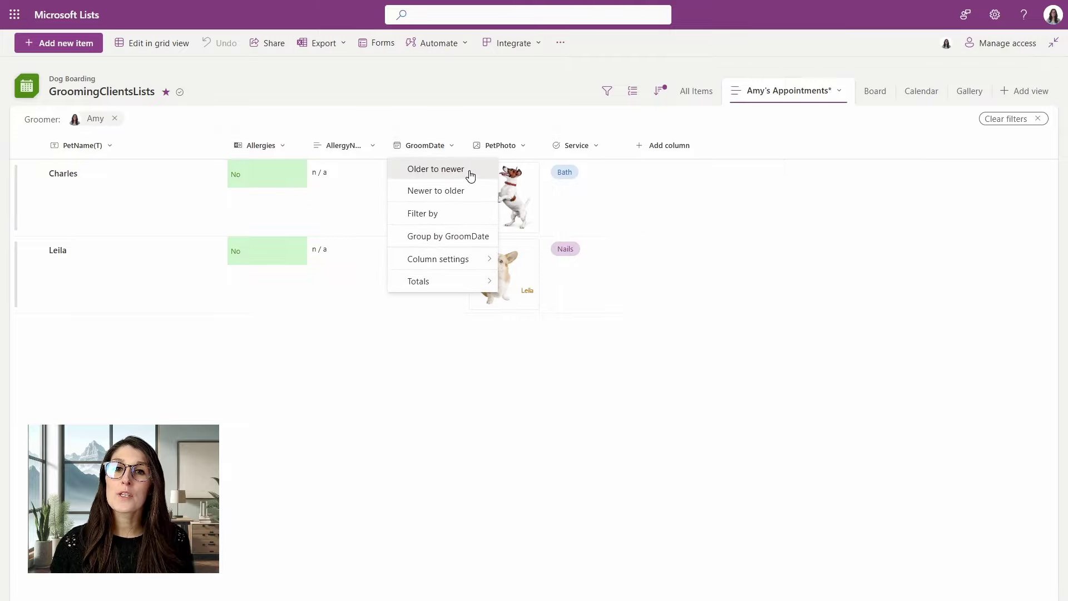
pyautogui.click(436, 169)
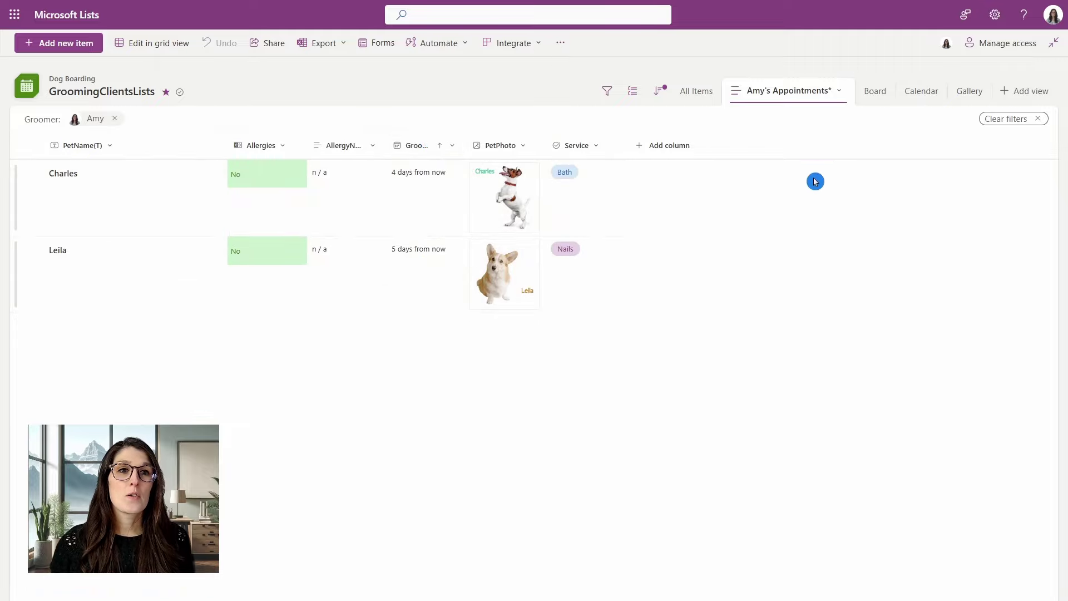
# Step: Save the filtered and sorted appointments view under its existing name and compare it with the All Items view
pyautogui.click(838, 91)
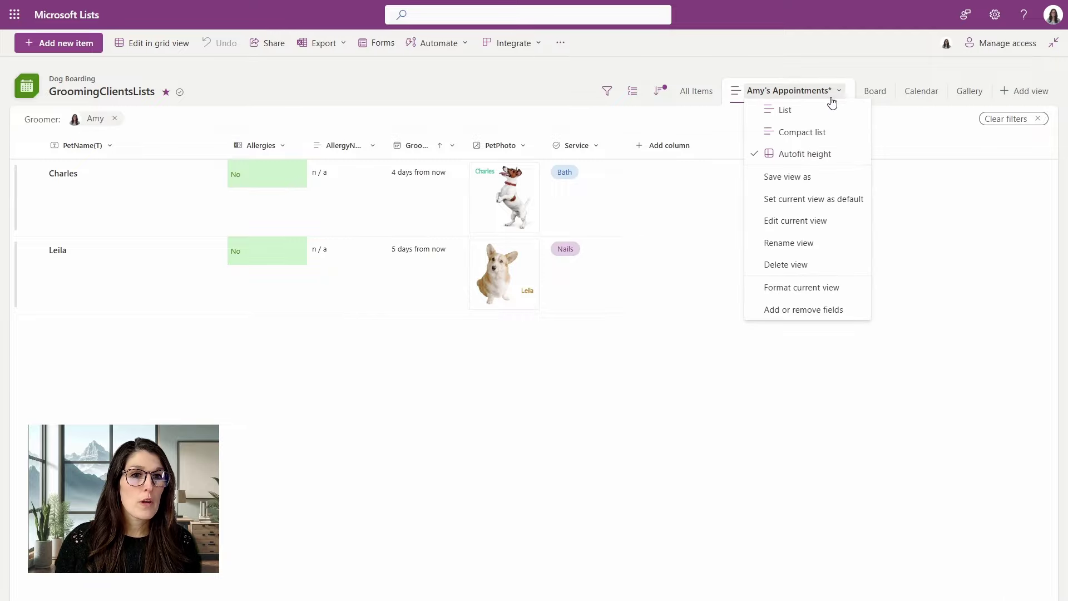
pyautogui.click(820, 184)
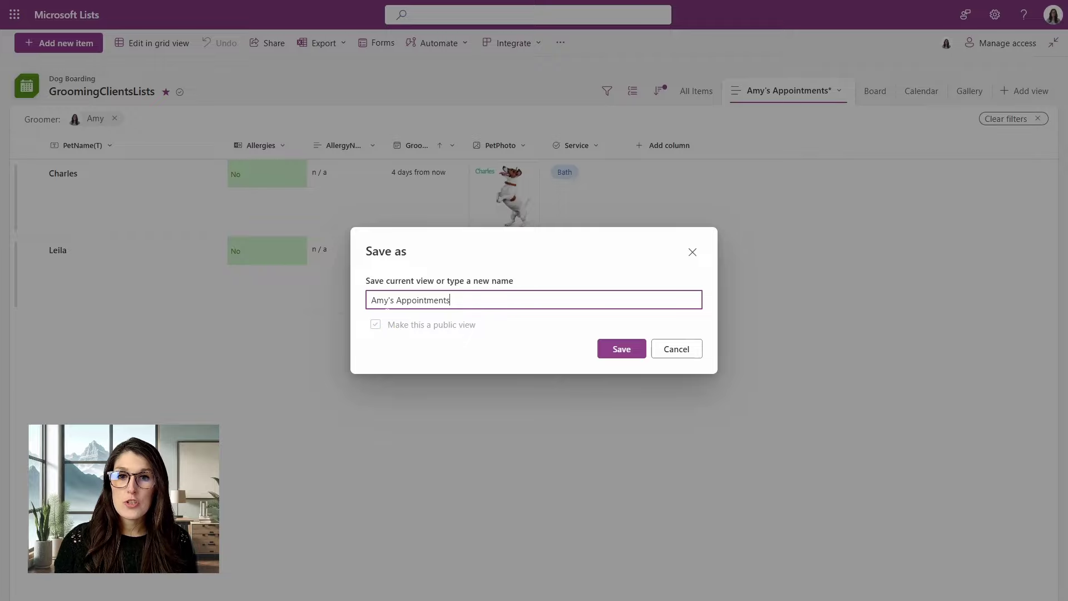
pyautogui.click(625, 350)
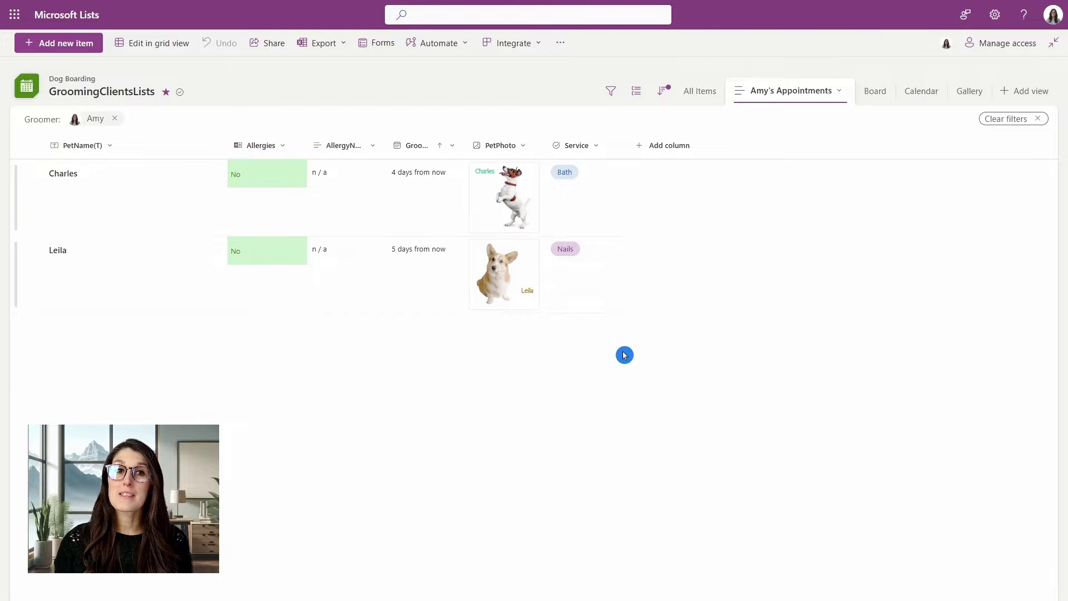
pyautogui.click(704, 101)
pyautogui.click(790, 96)
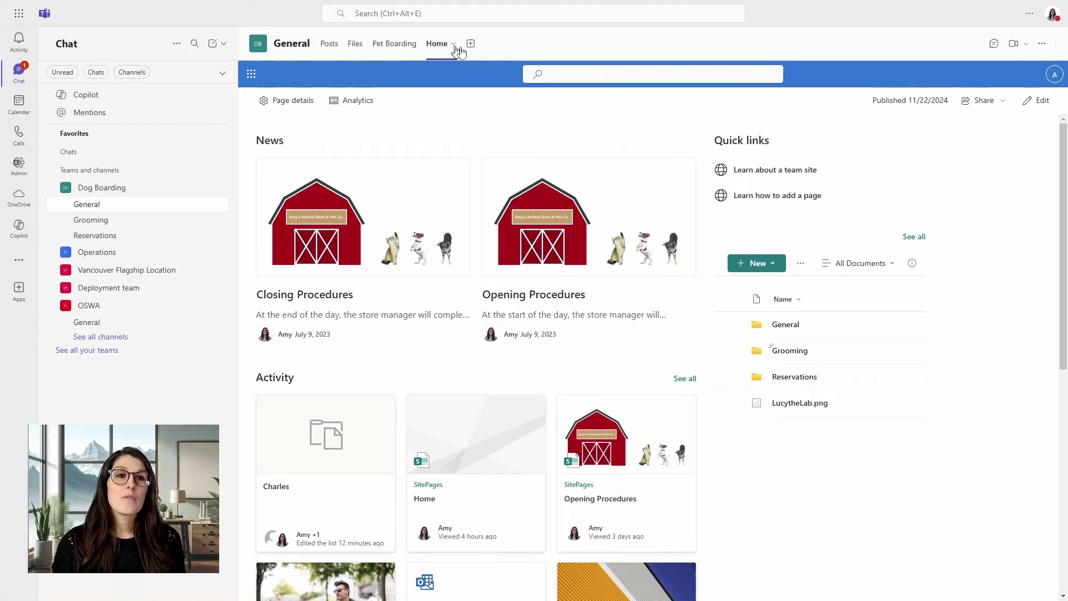
# Step: Edit the Dog Boarding team's Home page and add a List web part showing GroomingClientsLists in the first section
pyautogui.click(1042, 101)
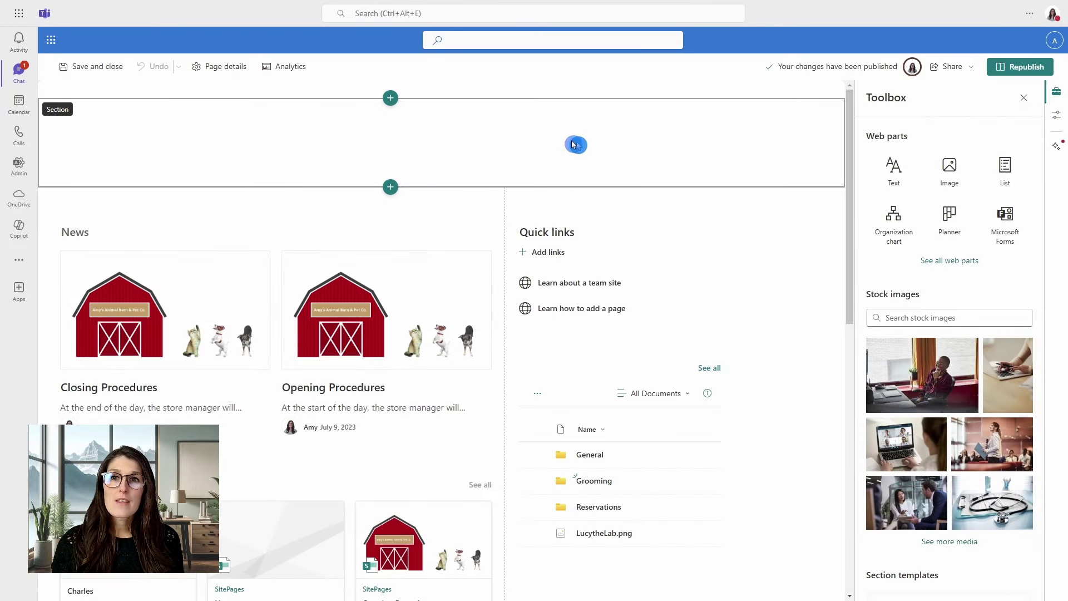
pyautogui.click(390, 115)
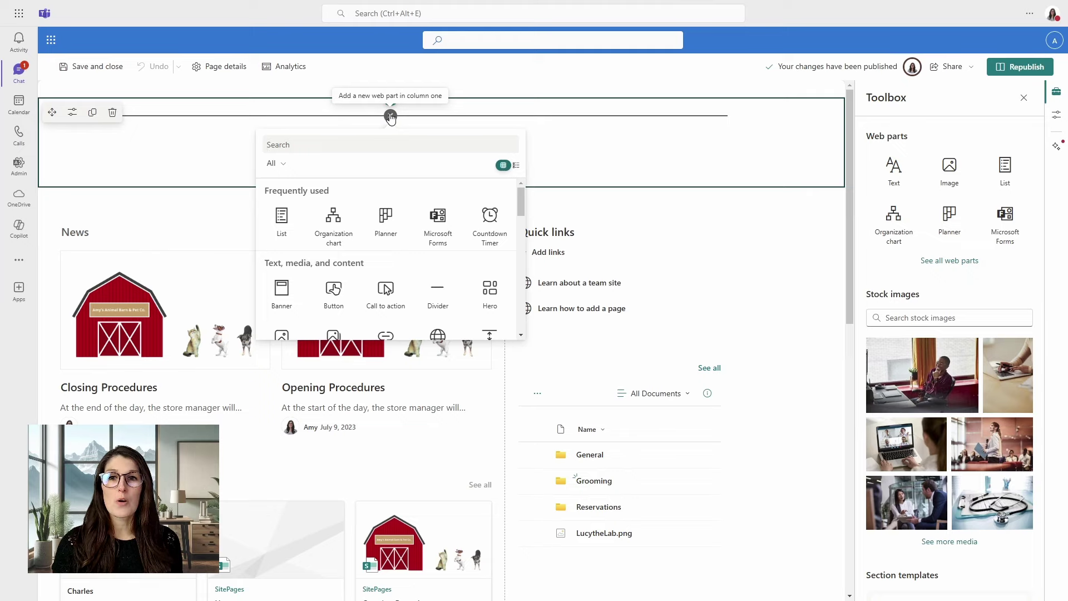
pyautogui.write('list')
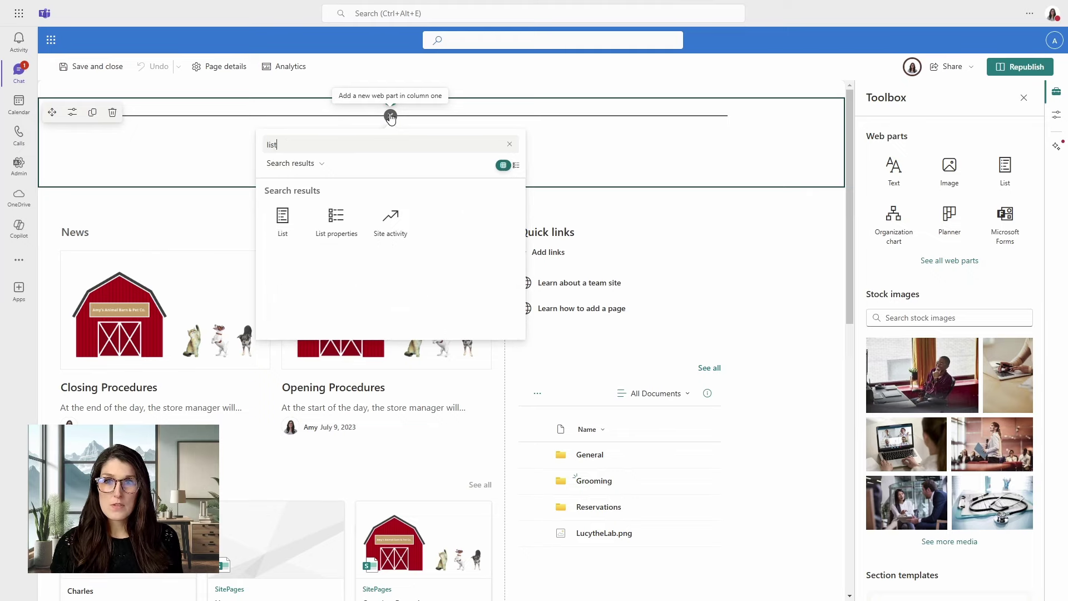
pyautogui.click(276, 227)
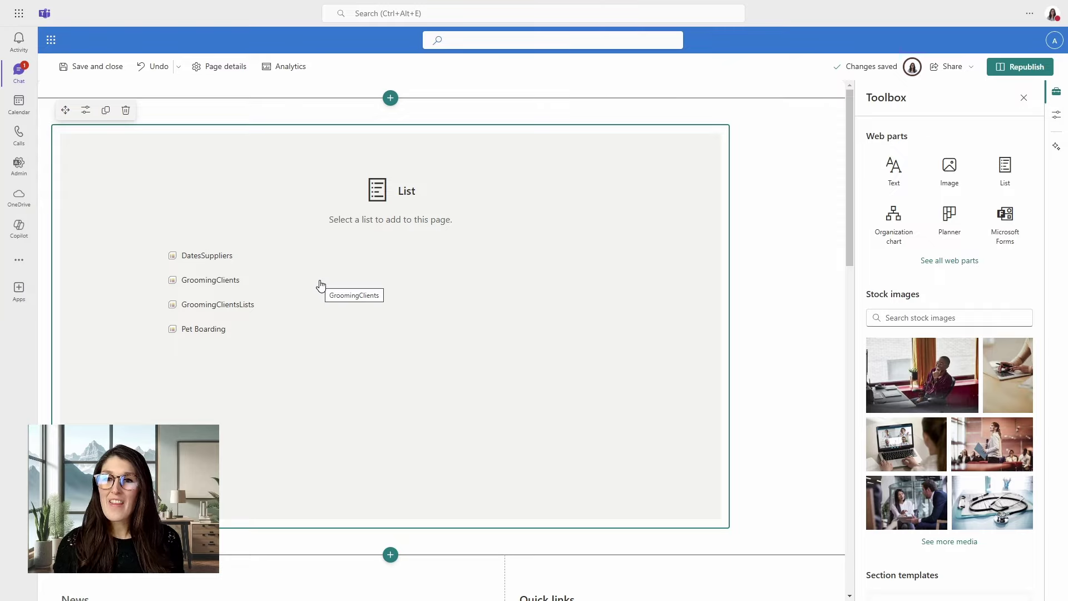
pyautogui.click(232, 306)
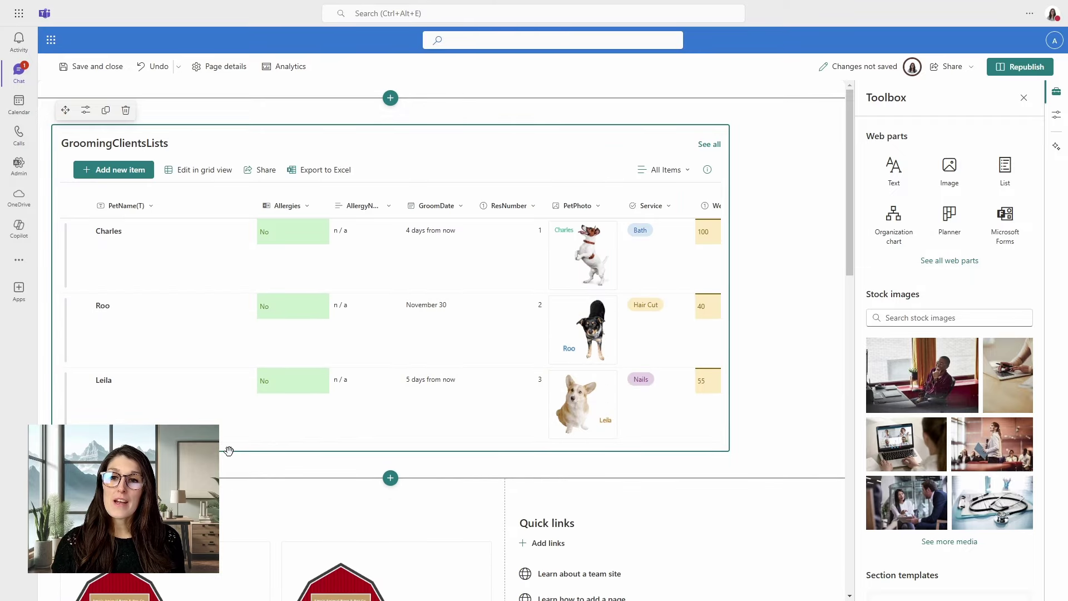
pyautogui.click(578, 199)
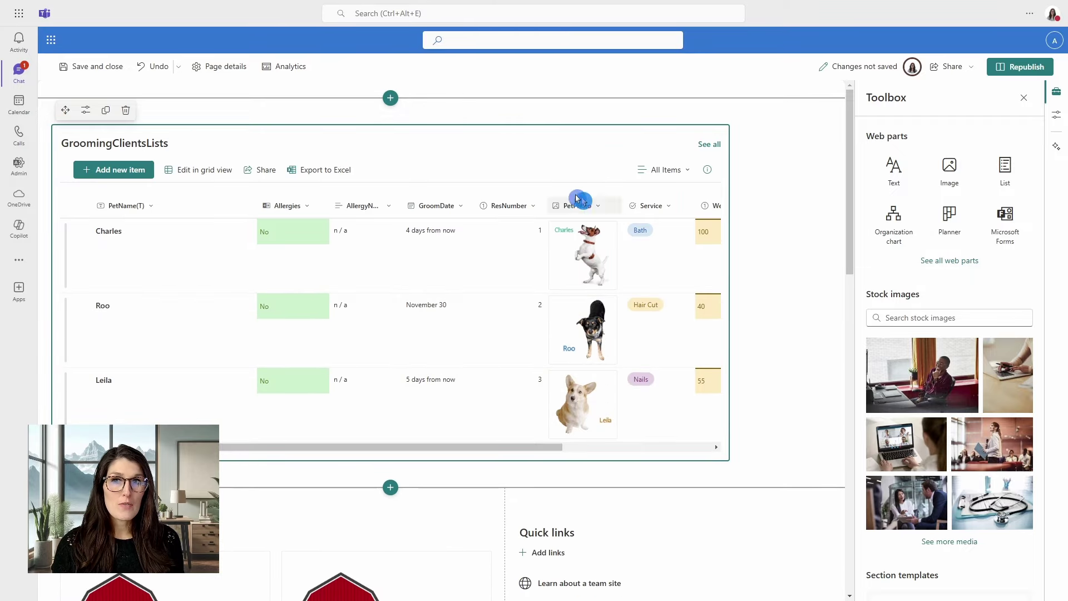
pyautogui.click(743, 334)
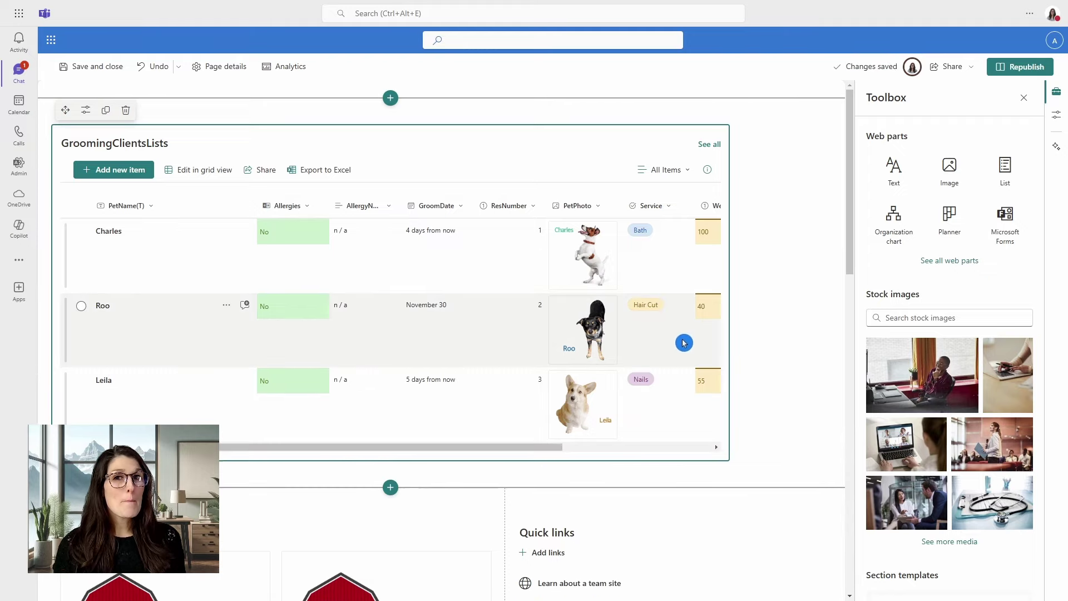
pyautogui.click(267, 245)
pyautogui.click(144, 210)
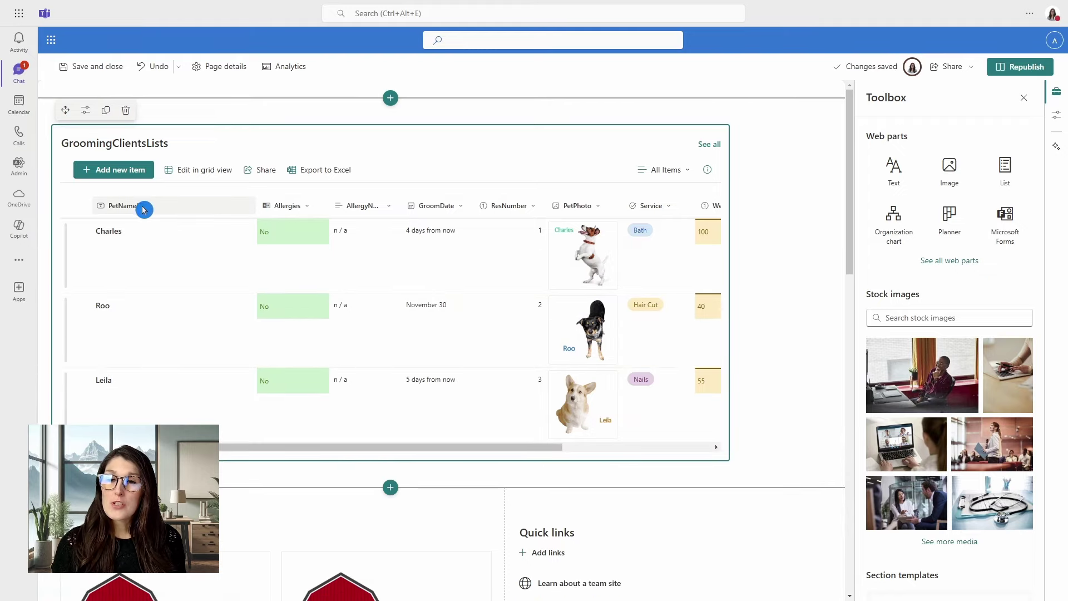
# Step: Set the GroomingClientsLists web part to the groomer-specific appointments view and republish the Home page
pyautogui.click(86, 114)
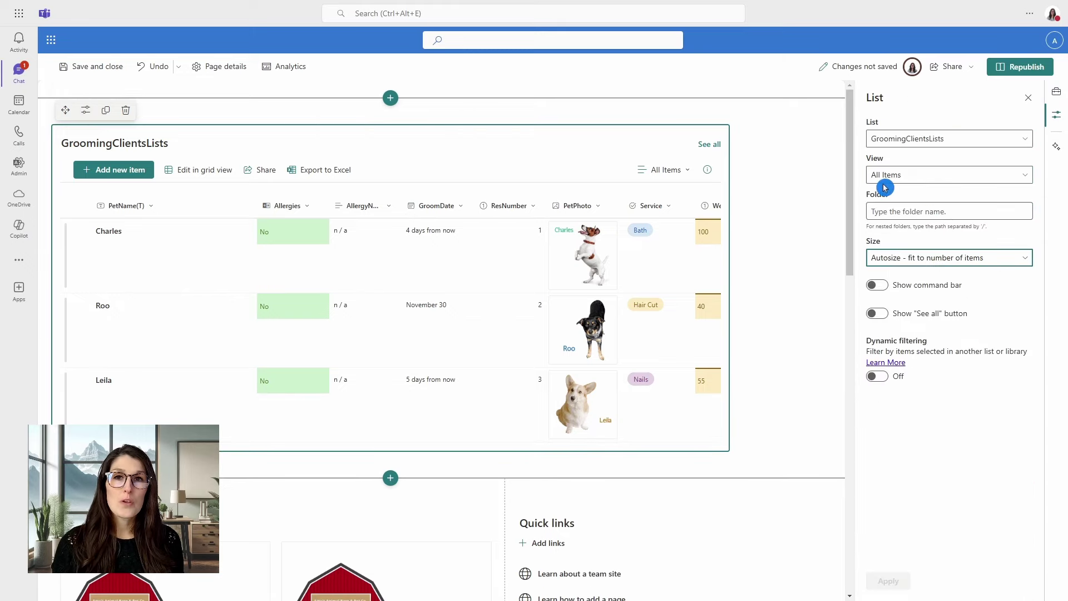
pyautogui.click(1013, 181)
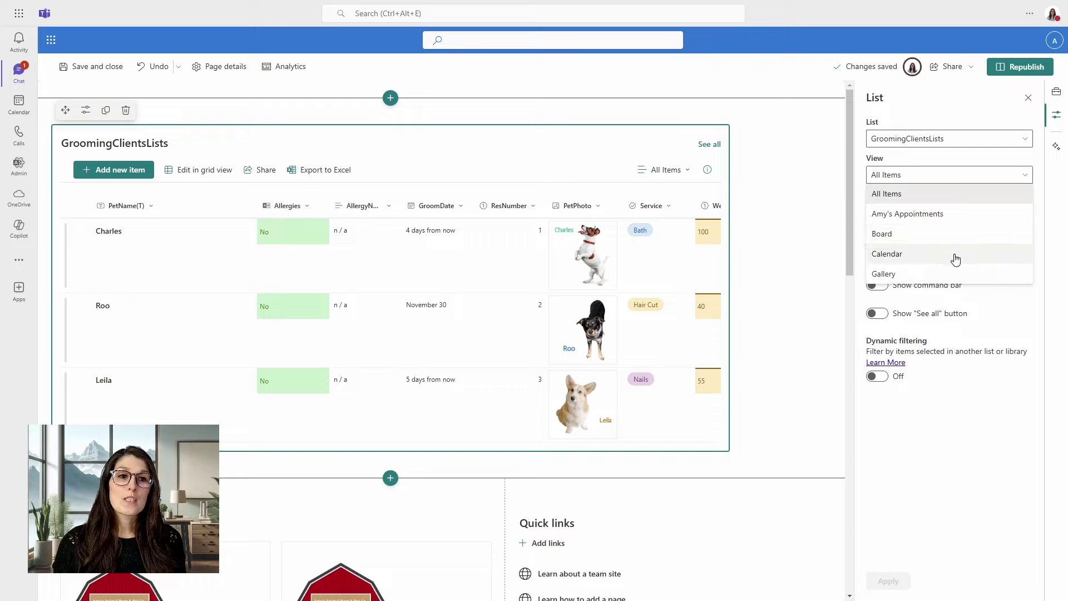
pyautogui.click(964, 215)
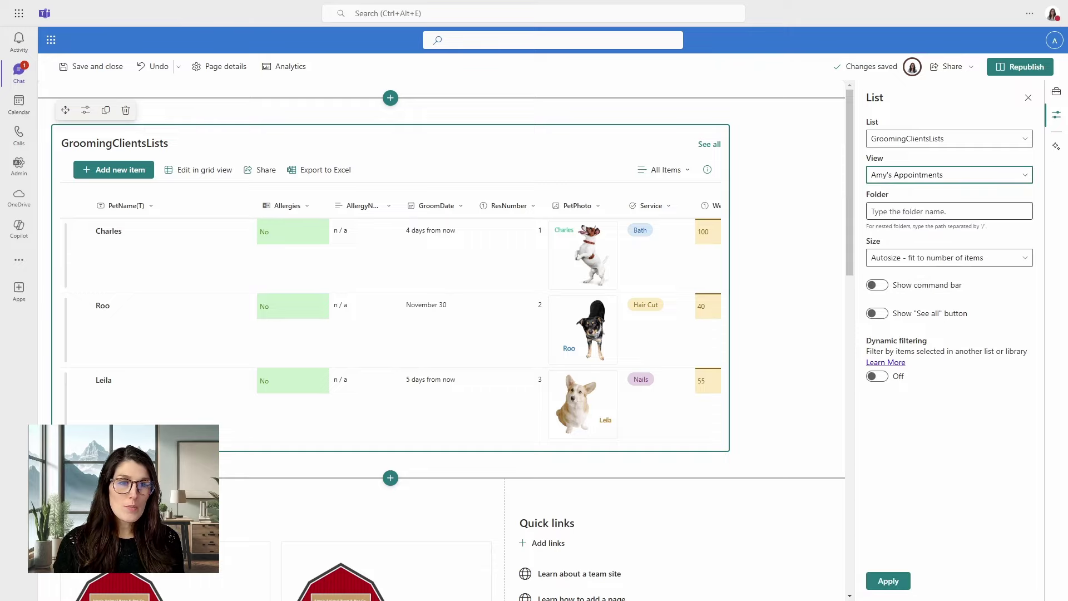
pyautogui.click(892, 581)
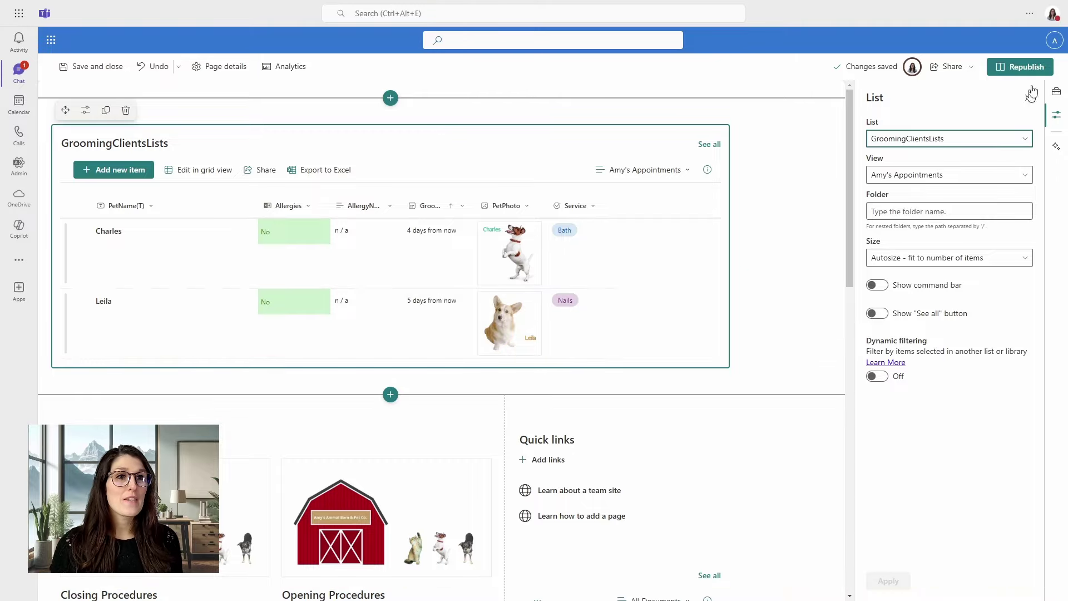
pyautogui.click(1035, 68)
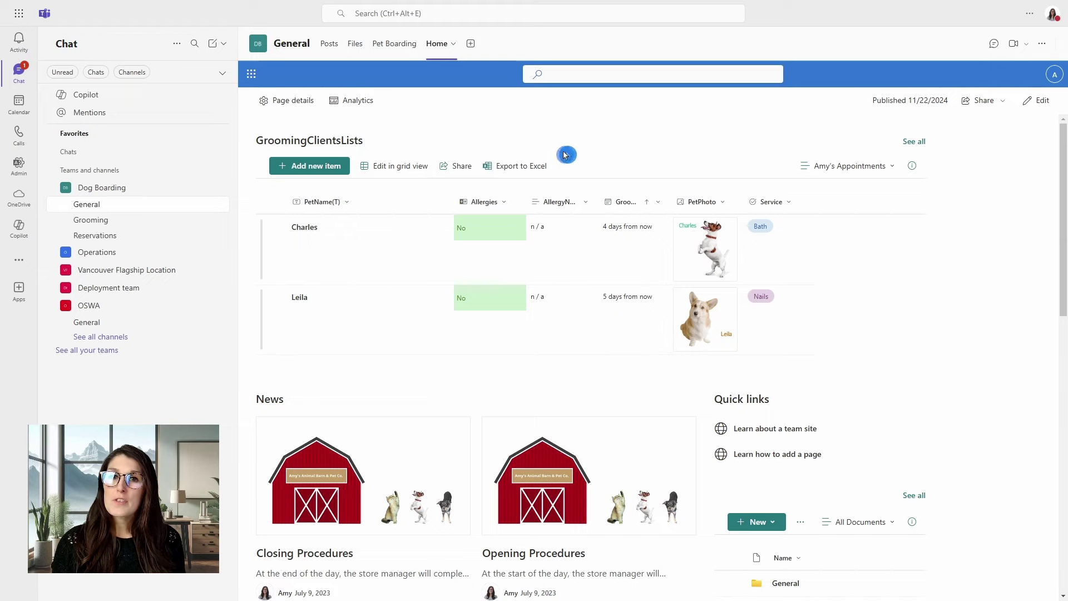
# Step: Open the Home page in a new SharePoint window and go to GroomingClientsLists through the site navigation
pyautogui.click(453, 47)
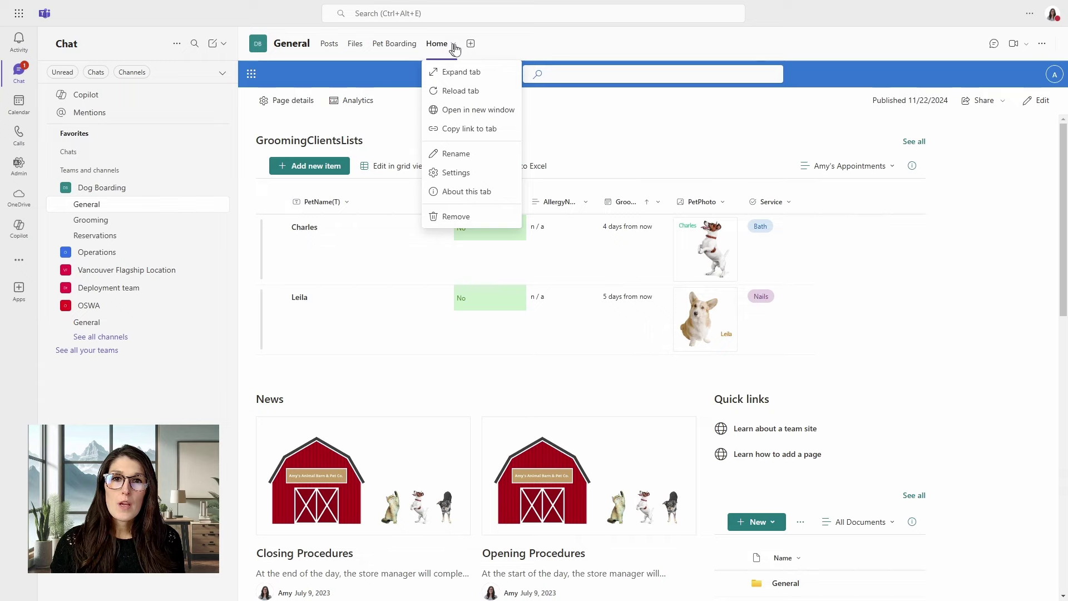
pyautogui.click(485, 110)
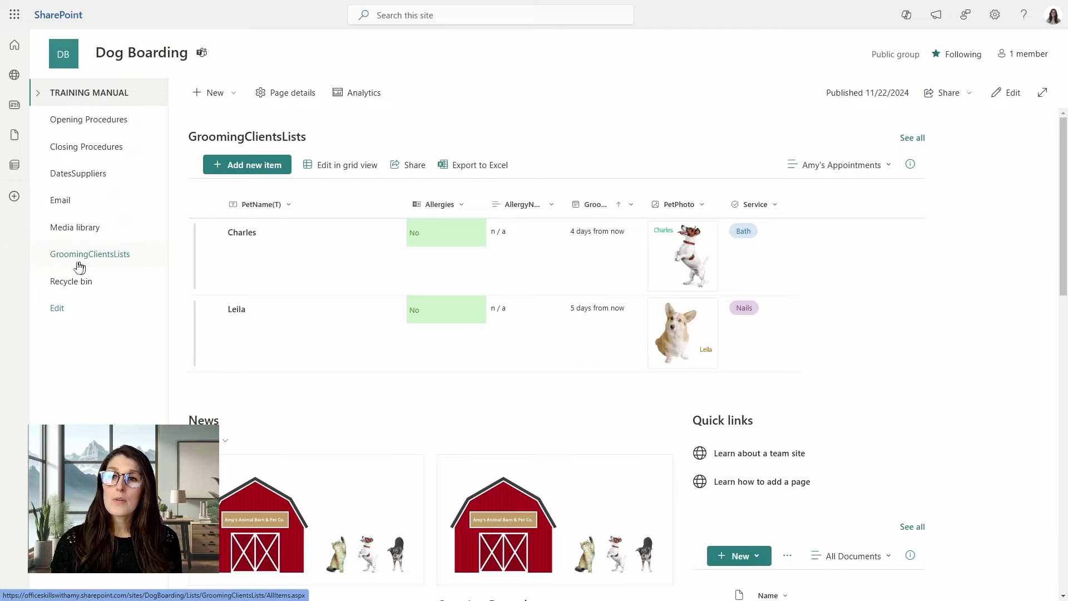
pyautogui.click(105, 266)
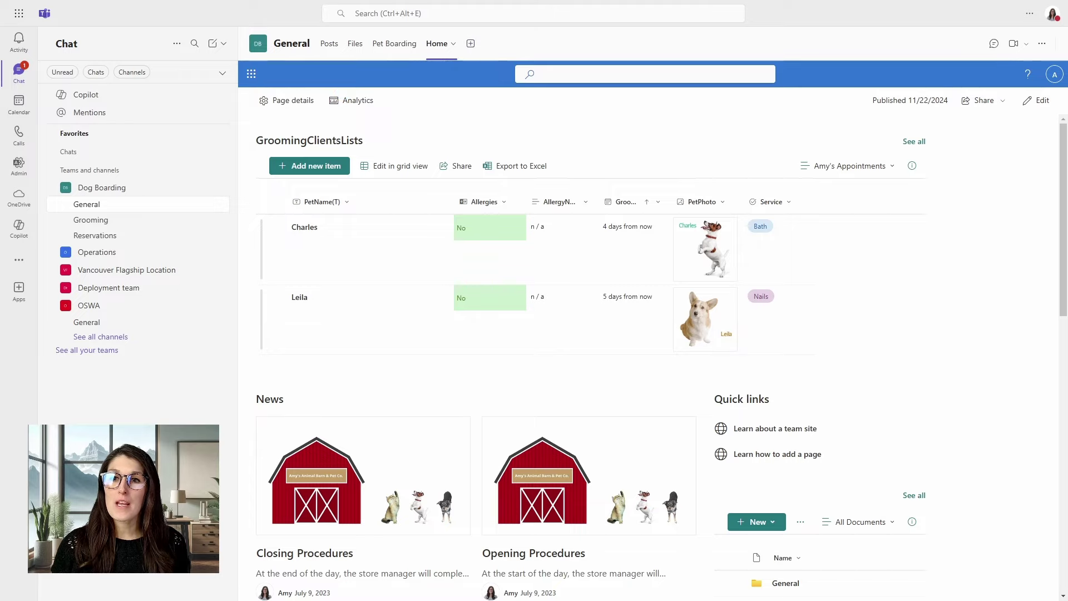
# Step: Return to Teams and add a Lists tab with the existing GroomingClientsLists list to the Grooming channel
pyautogui.click(113, 221)
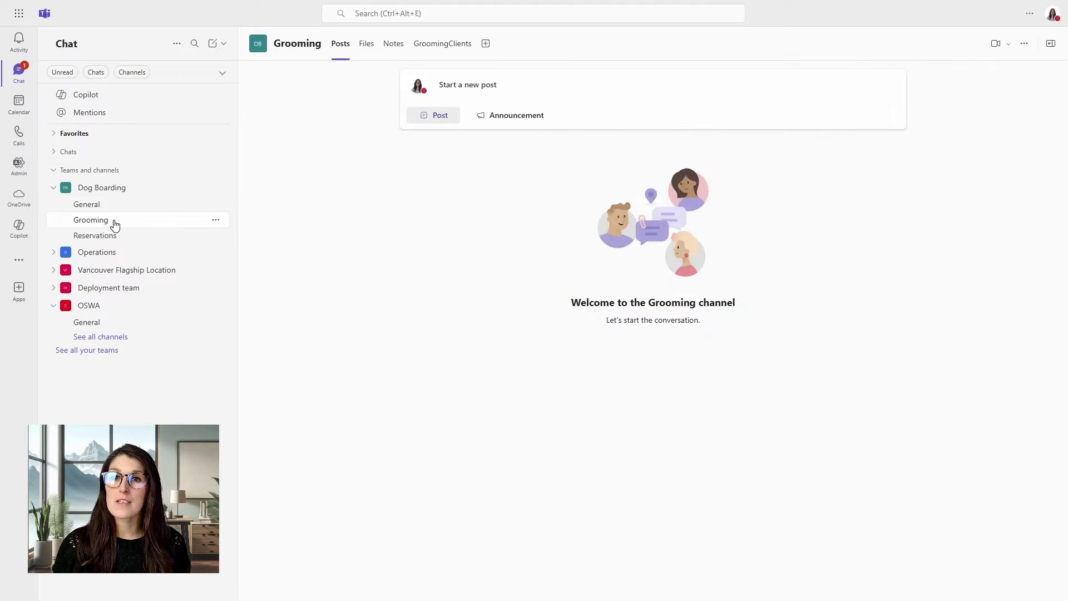
pyautogui.click(443, 42)
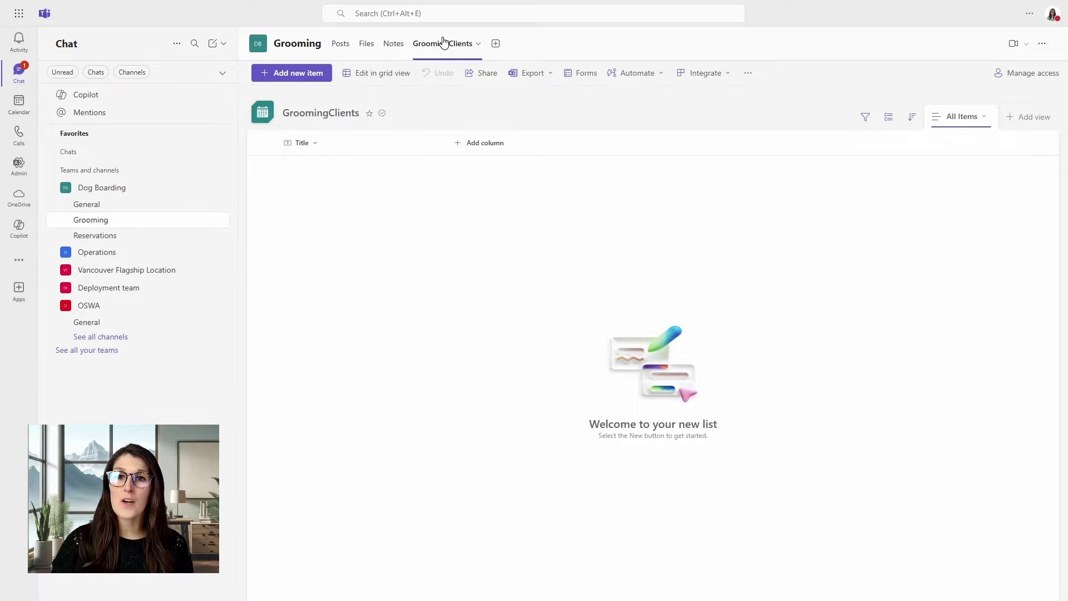
pyautogui.click(496, 44)
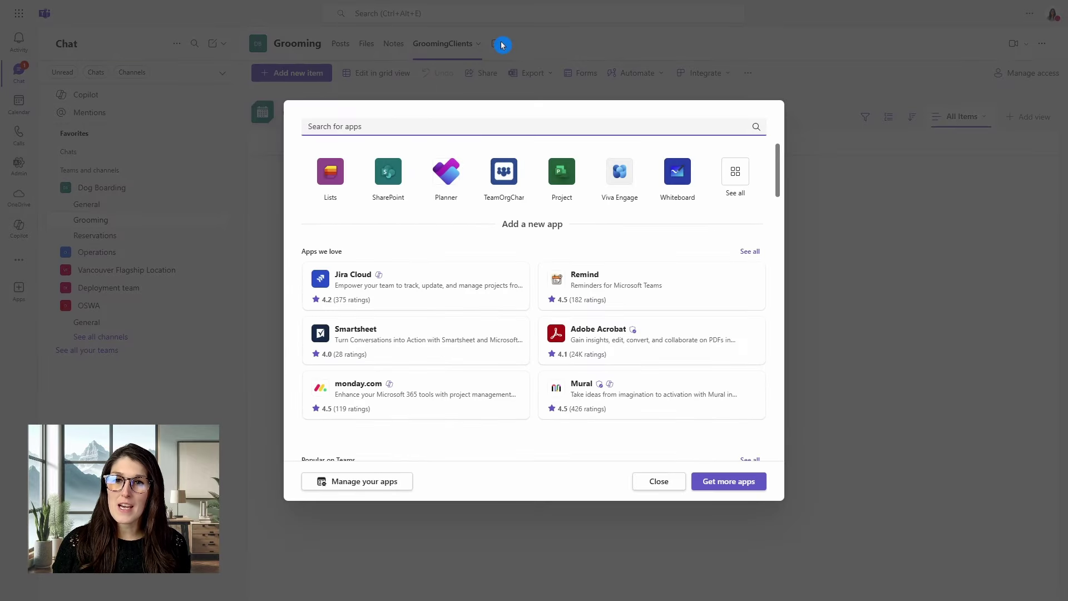
pyautogui.click(323, 188)
pyautogui.click(322, 188)
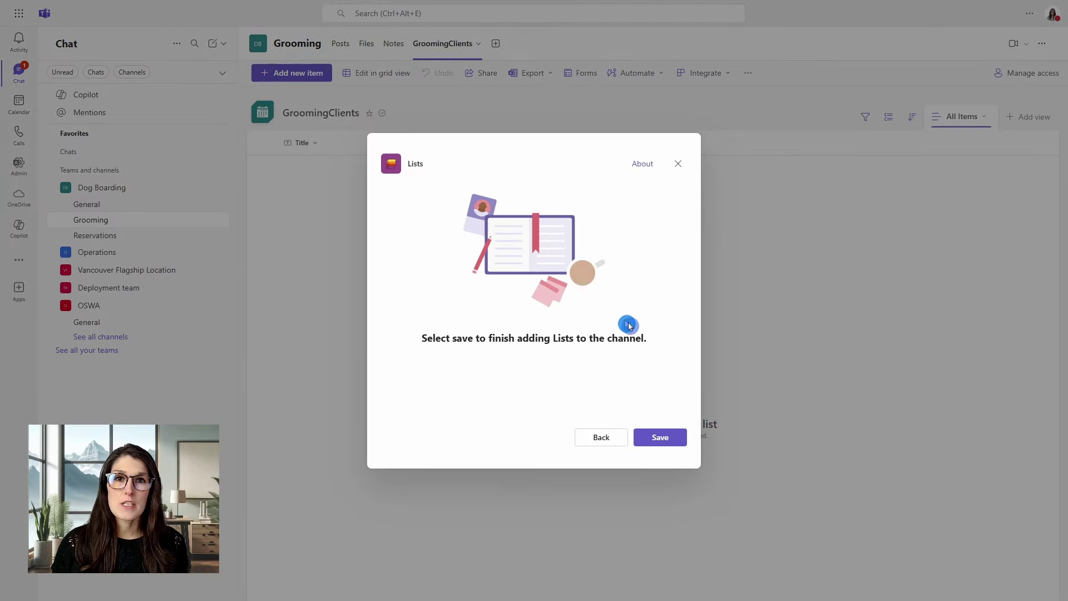
pyautogui.click(660, 439)
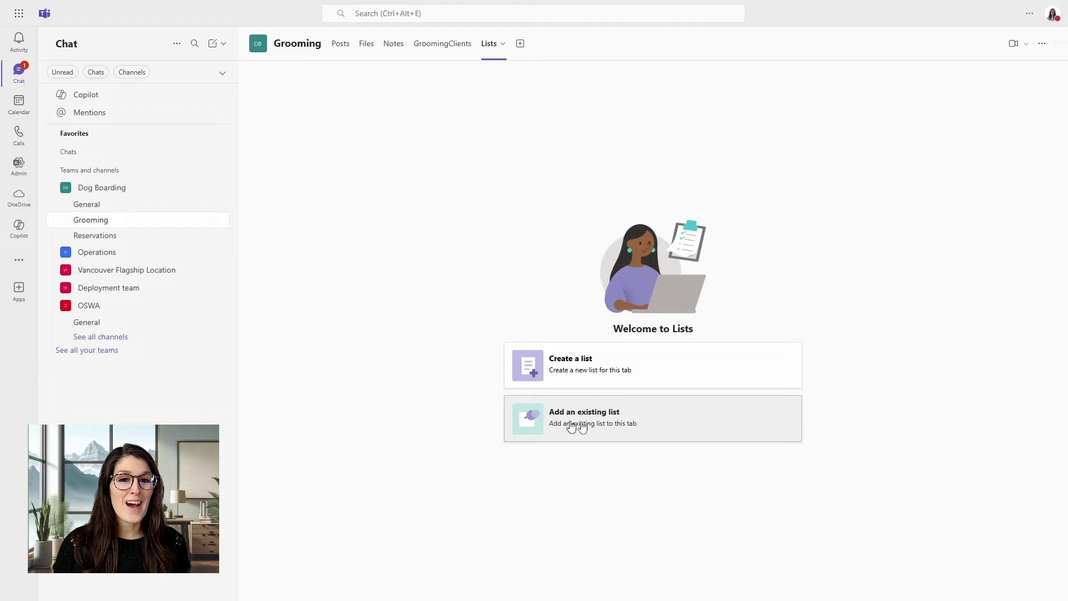
pyautogui.click(654, 424)
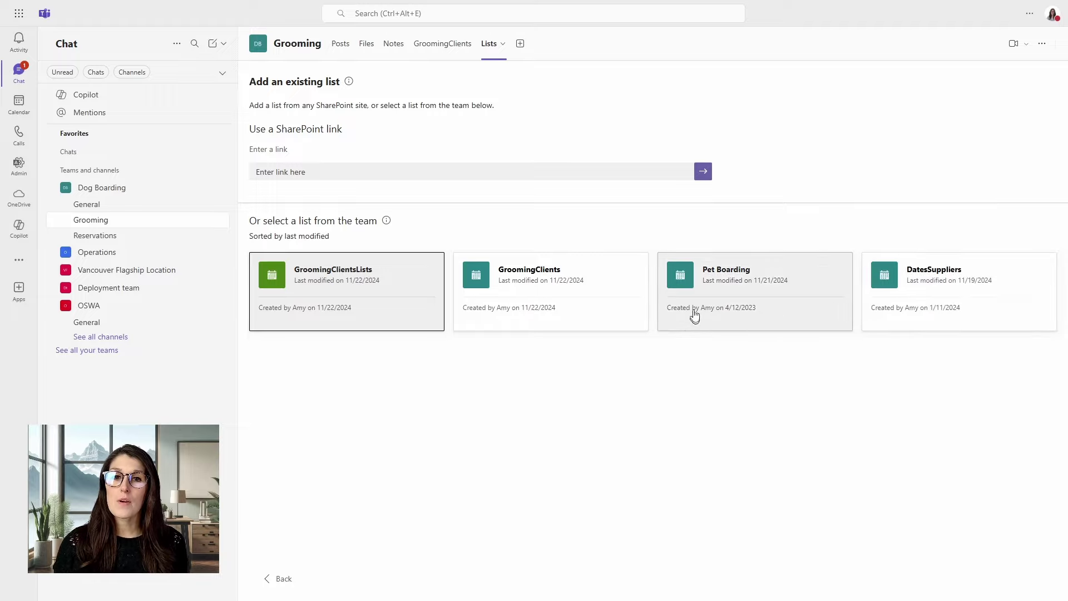
pyautogui.click(352, 295)
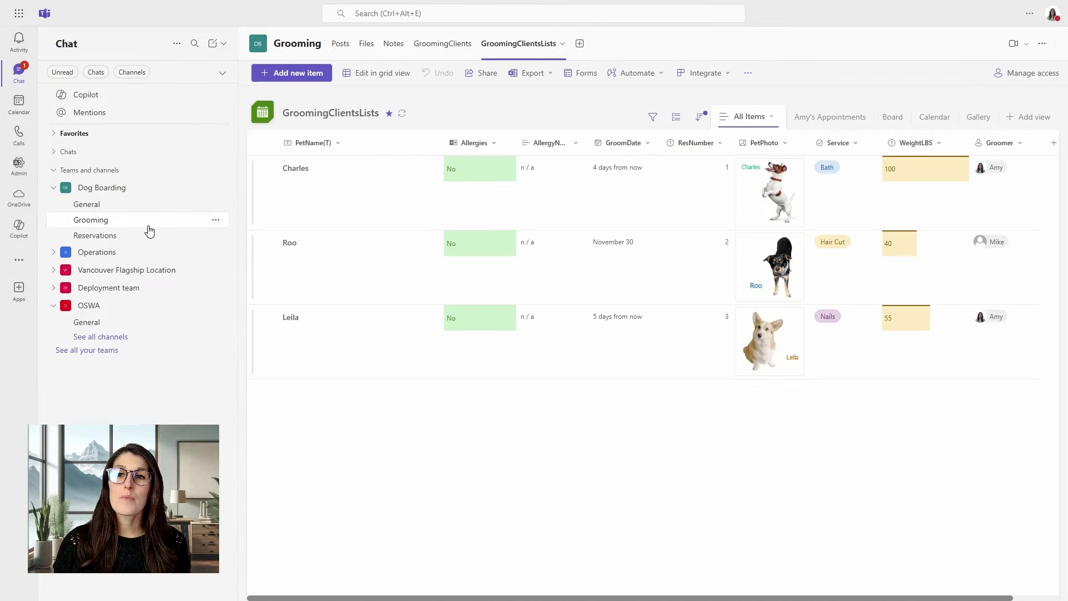
# Step: Post the comment "thumbs up" on the Charles list item, mentioning the groomer assigned to Roo
pyautogui.click(507, 339)
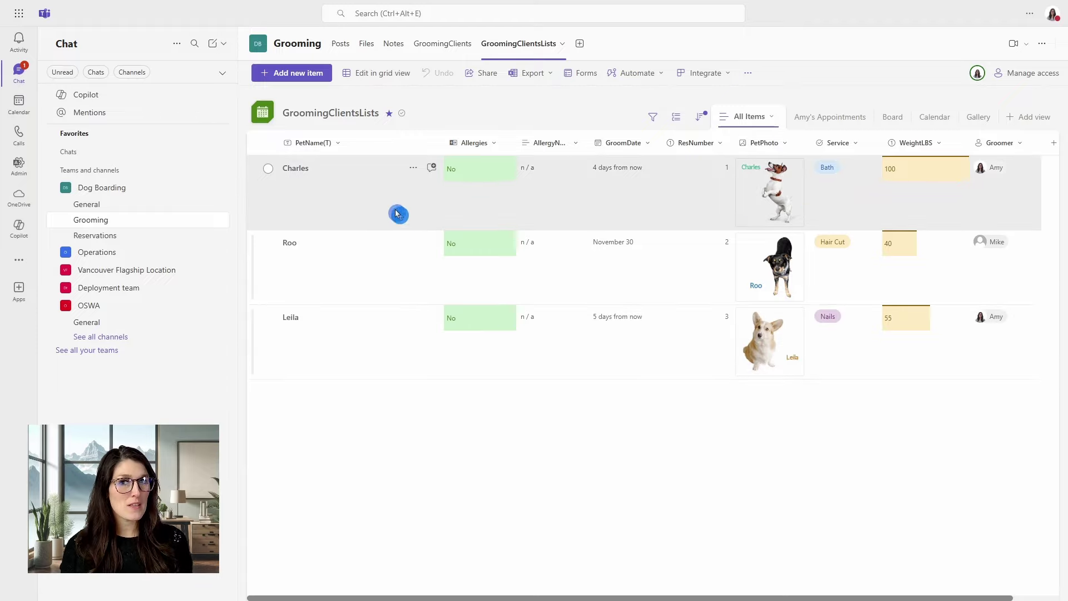
pyautogui.click(295, 168)
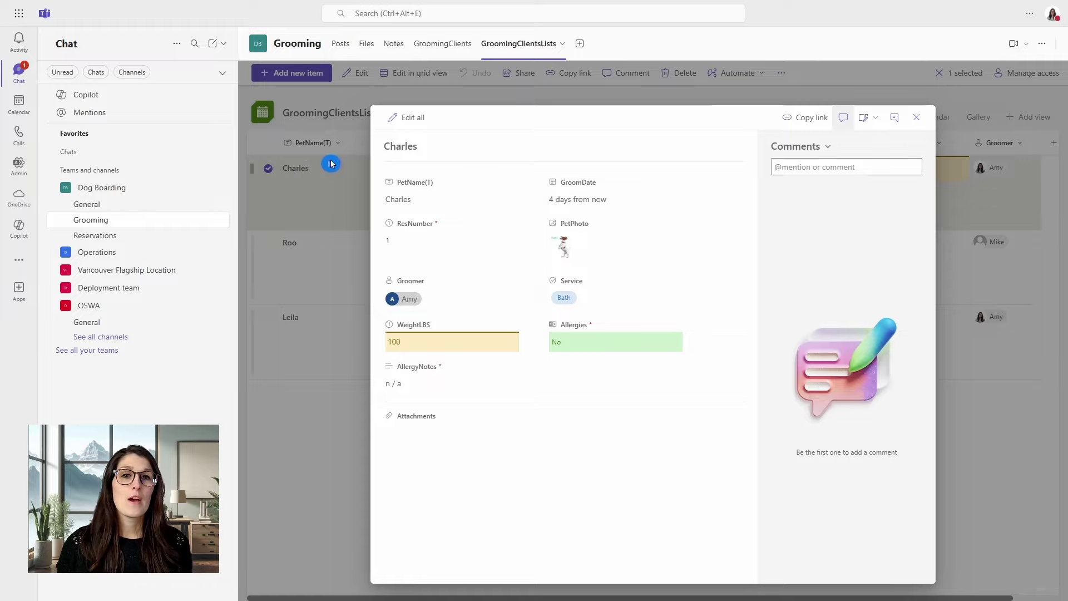
pyautogui.click(792, 169)
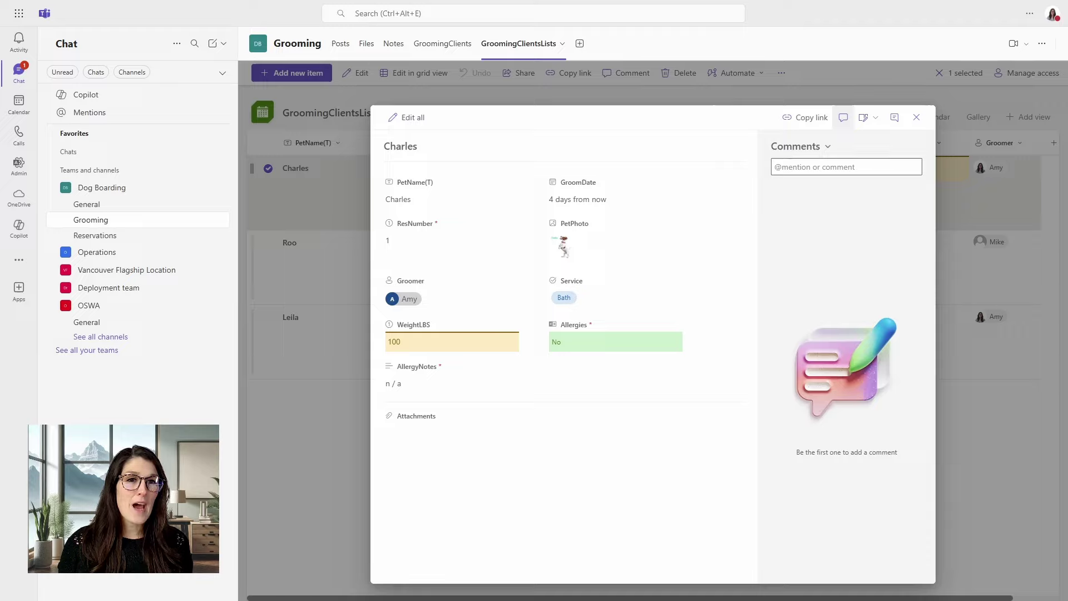
pyautogui.click(871, 215)
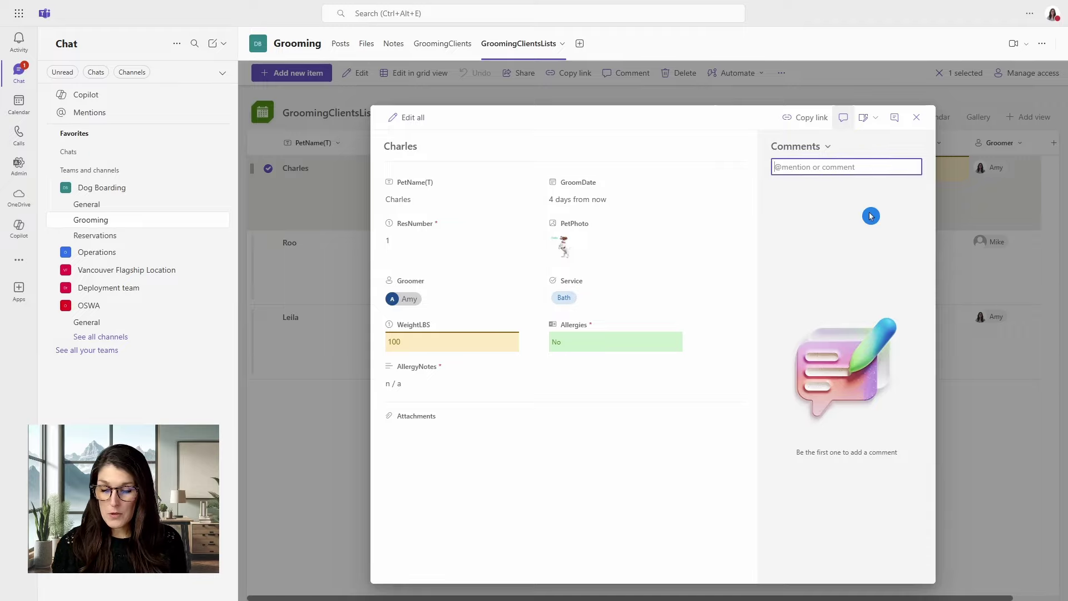
pyautogui.write('@')
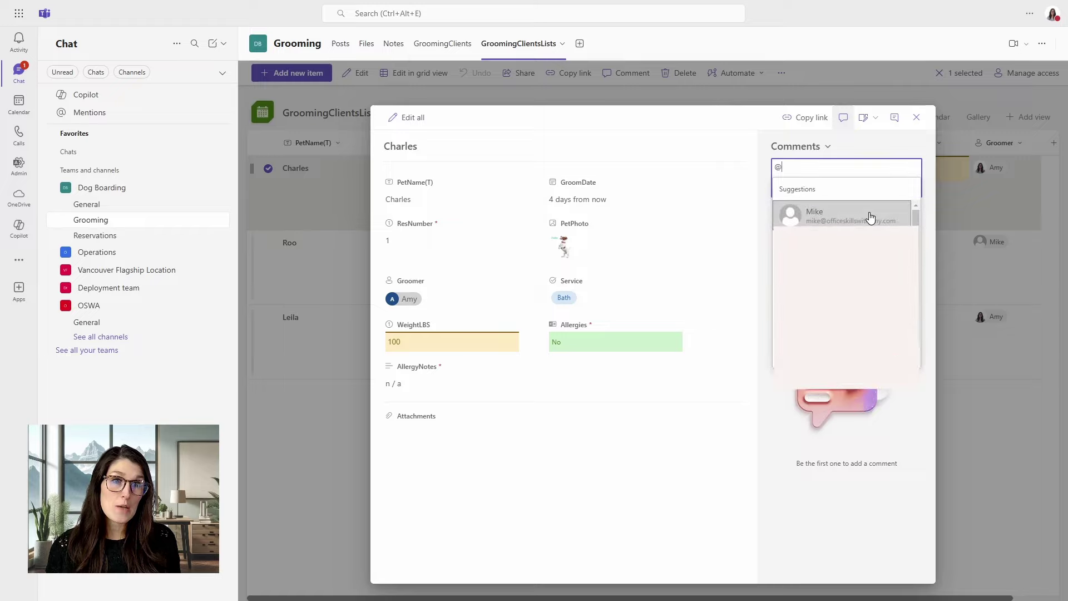
pyautogui.write('mike')
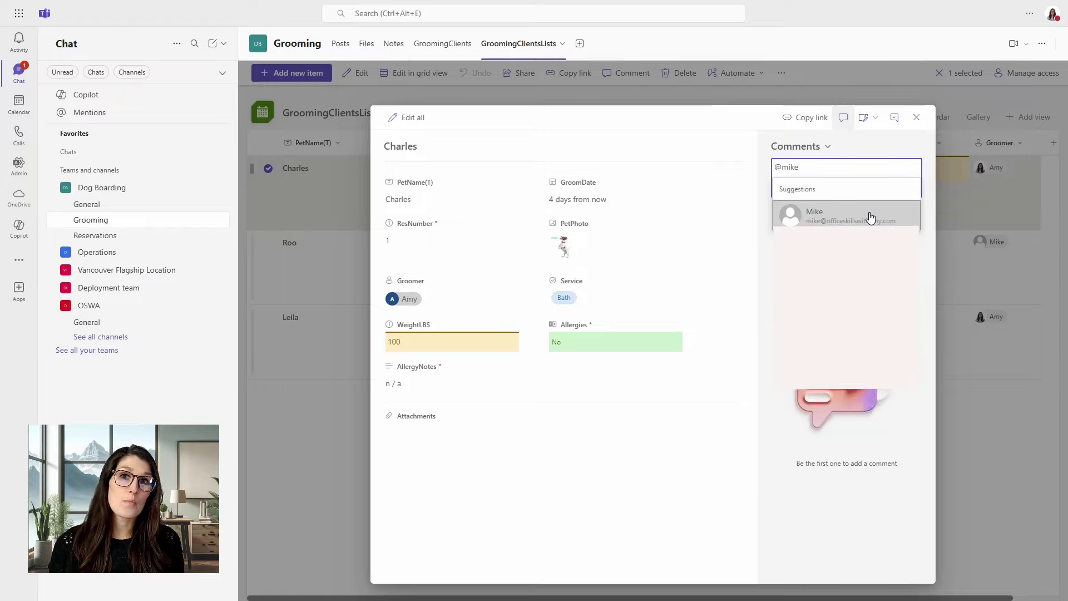
pyautogui.click(871, 216)
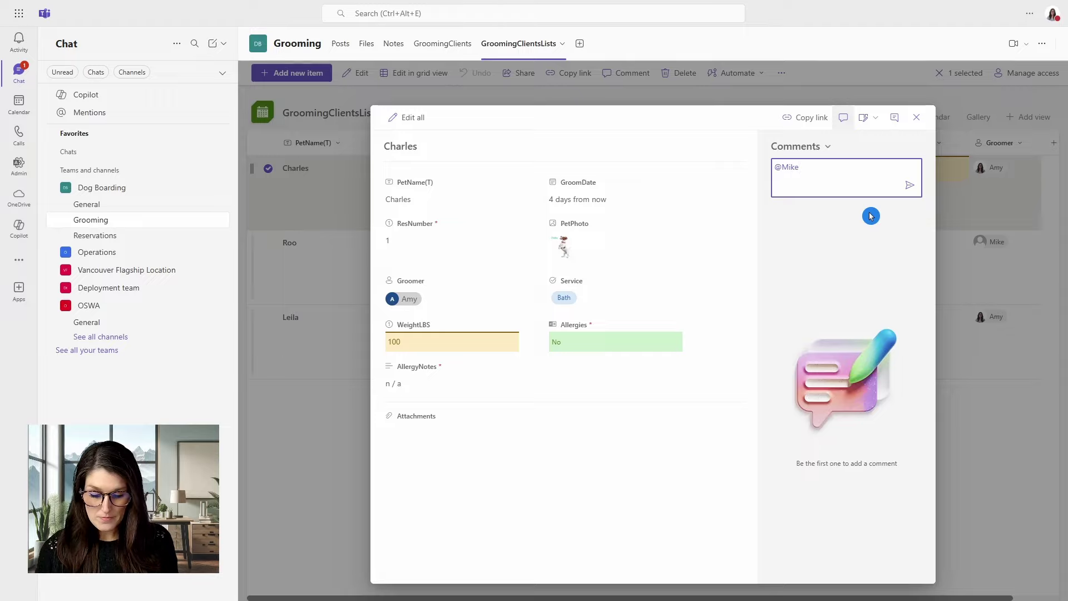
pyautogui.write('thumbs up')
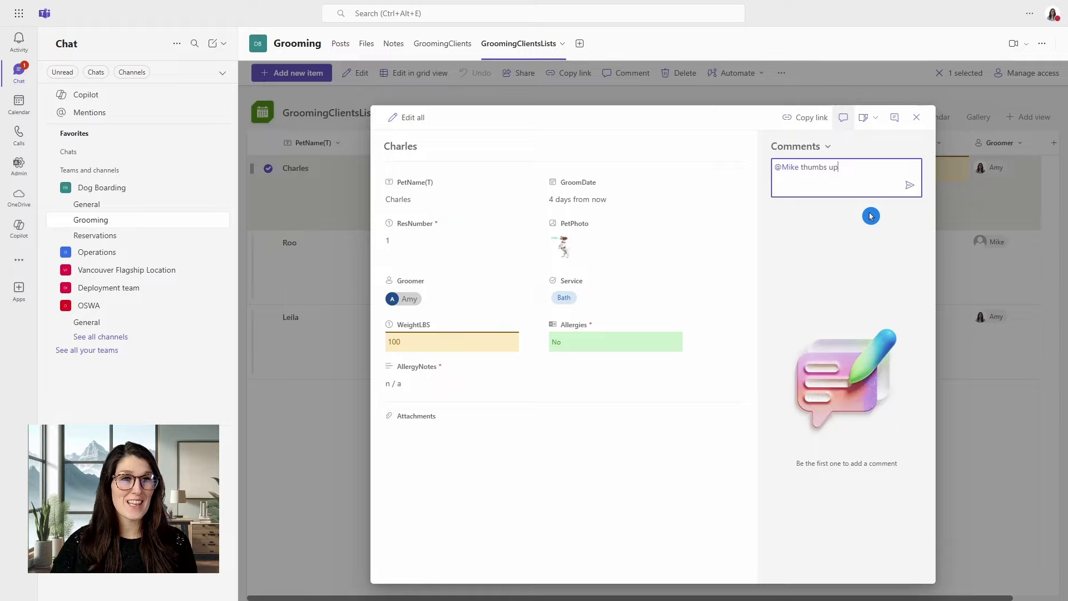
pyautogui.click(909, 186)
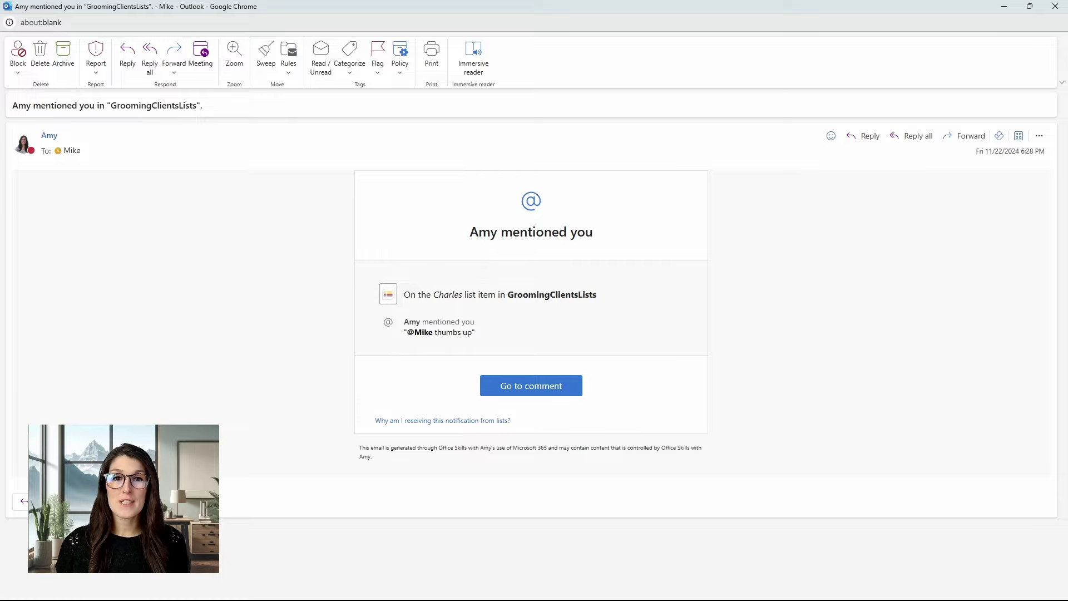
# Step: Go to the comment from the email notification, reply "sounds good" mentioning its author, and check the Charles item's comments in Teams
pyautogui.click(542, 387)
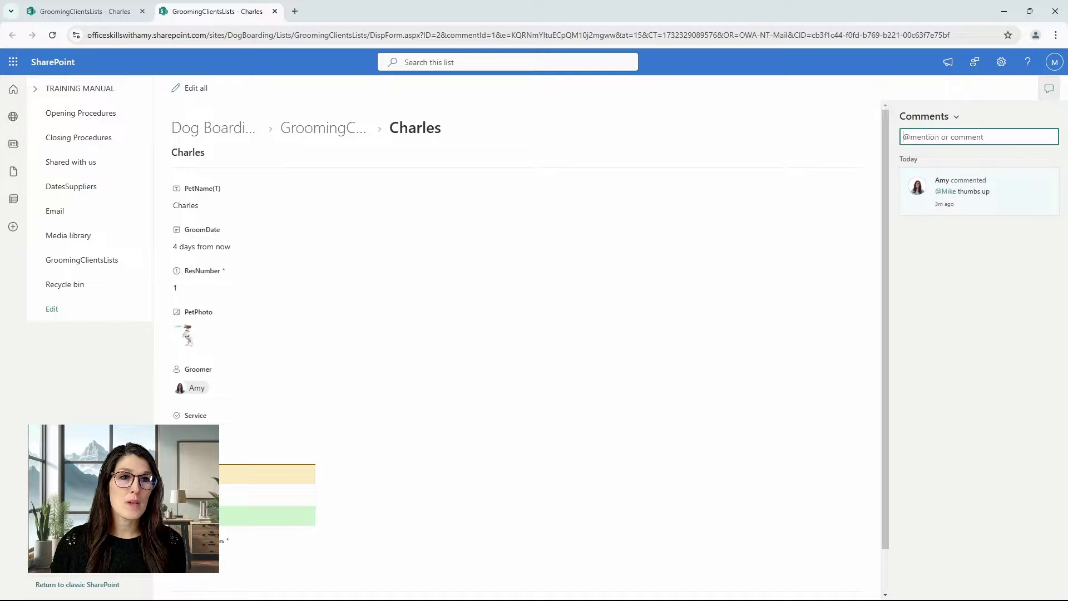
pyautogui.write('@amy')
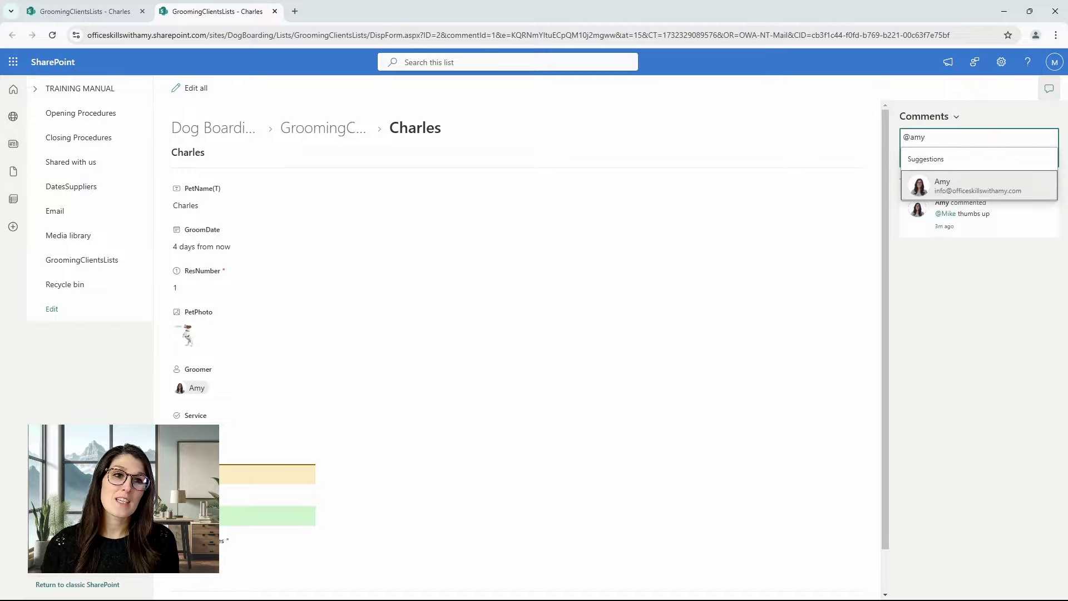
pyautogui.press('Return')
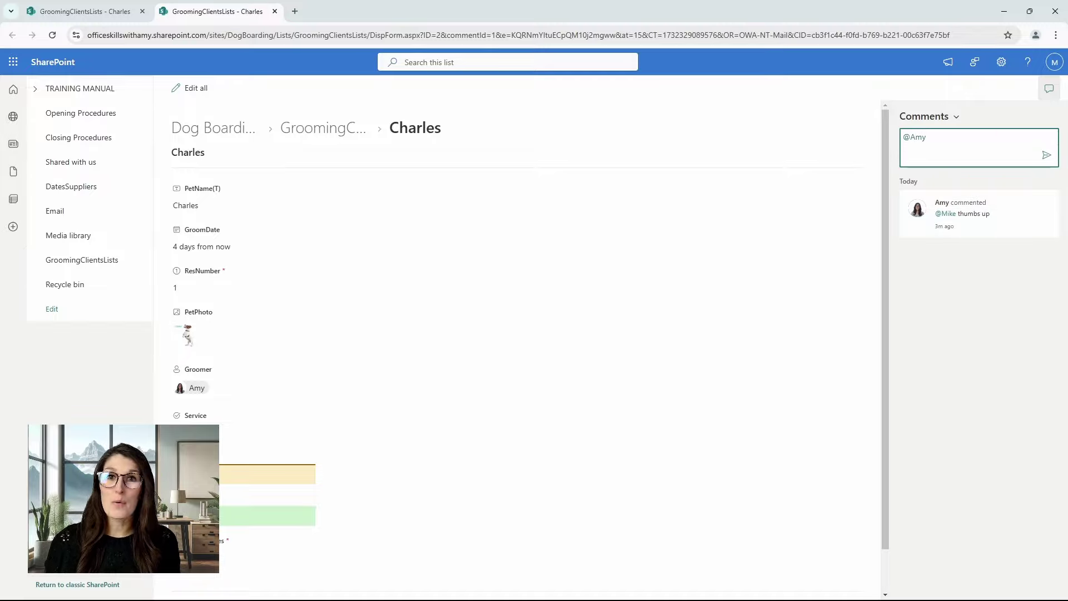
pyautogui.write('sounds good')
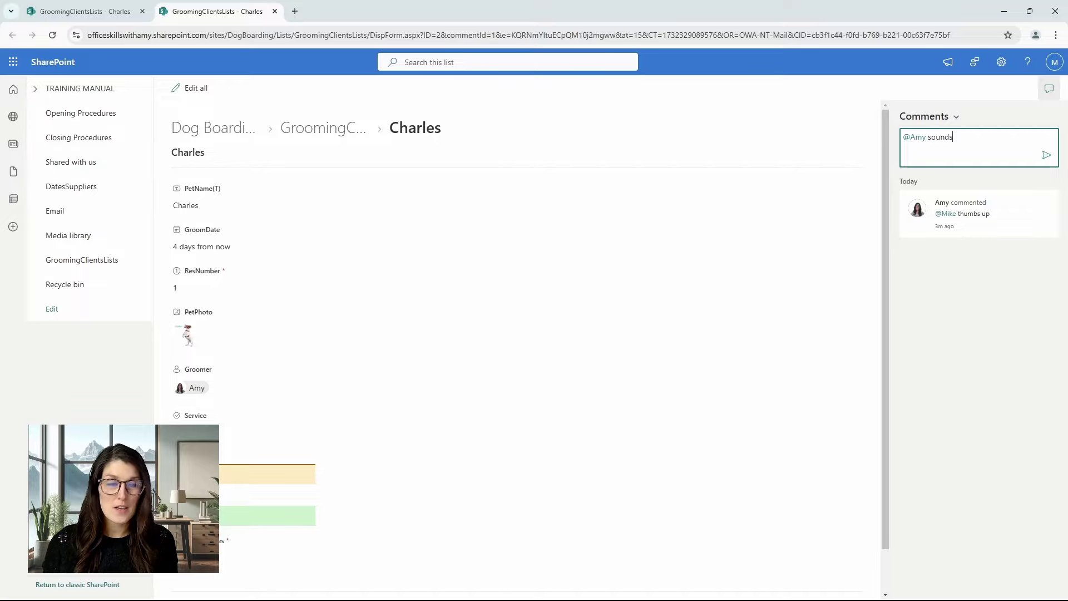
pyautogui.click(1046, 155)
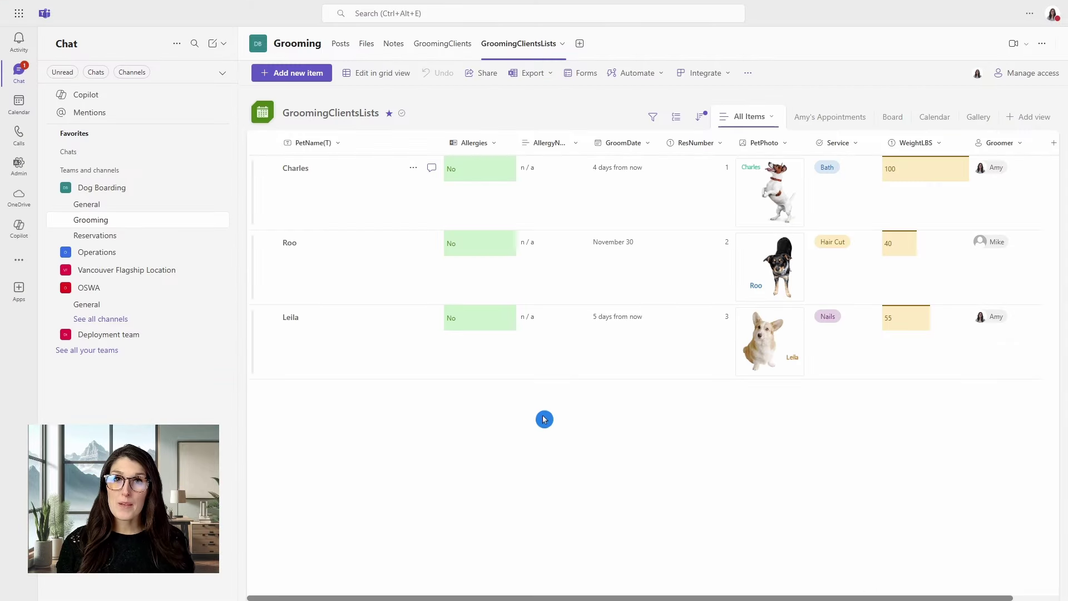
pyautogui.click(299, 173)
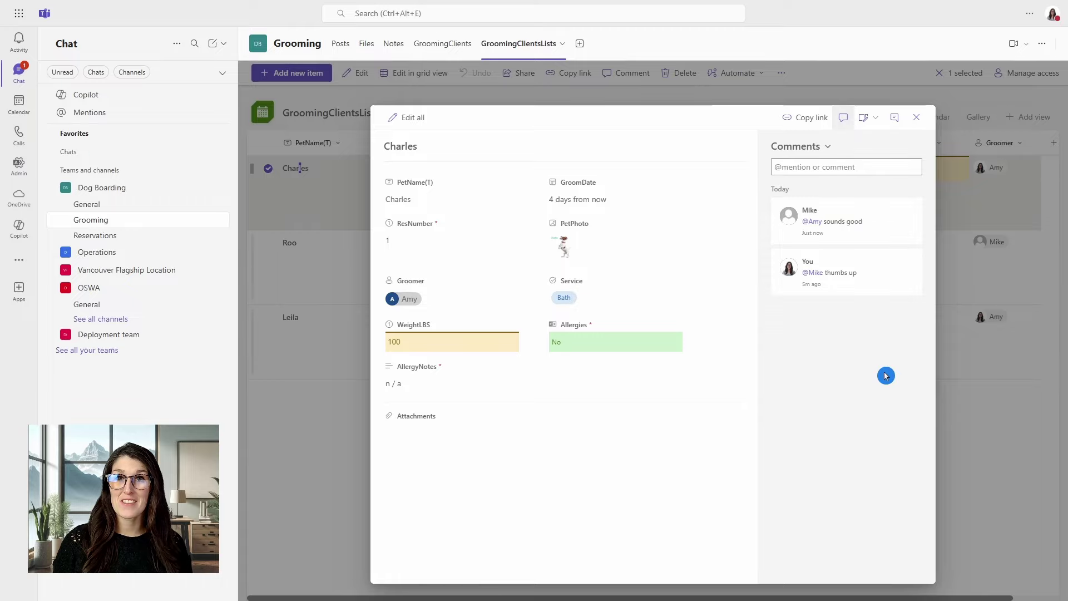
pyautogui.press('Escape')
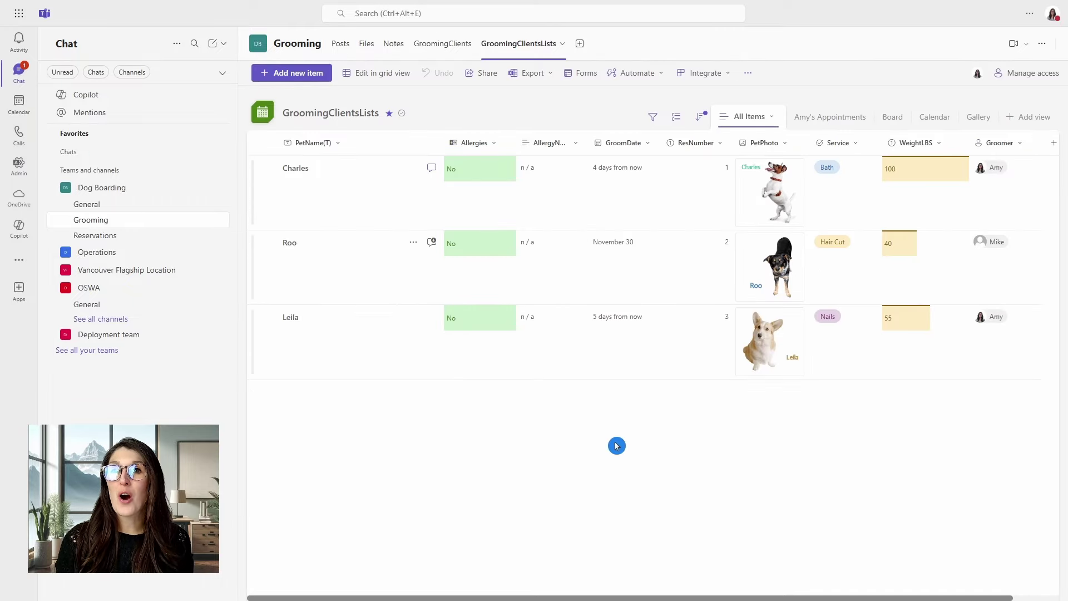
# Step: Start a Teams conversation on the Leila list item, mentioning Everyone and posting "What colour should we paint Leila's nails"
pyautogui.click(288, 318)
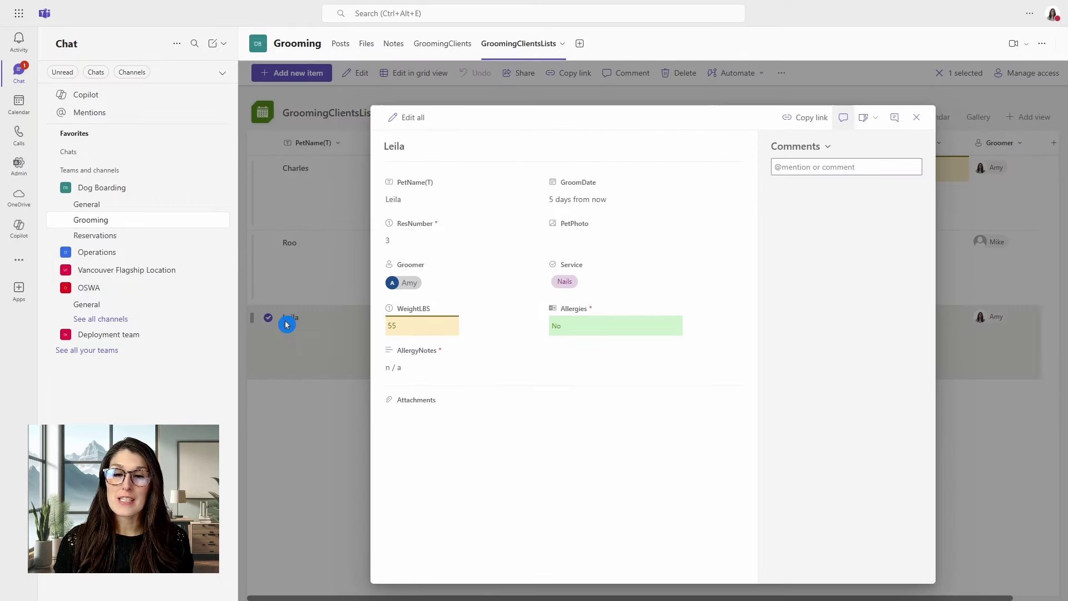
pyautogui.click(894, 119)
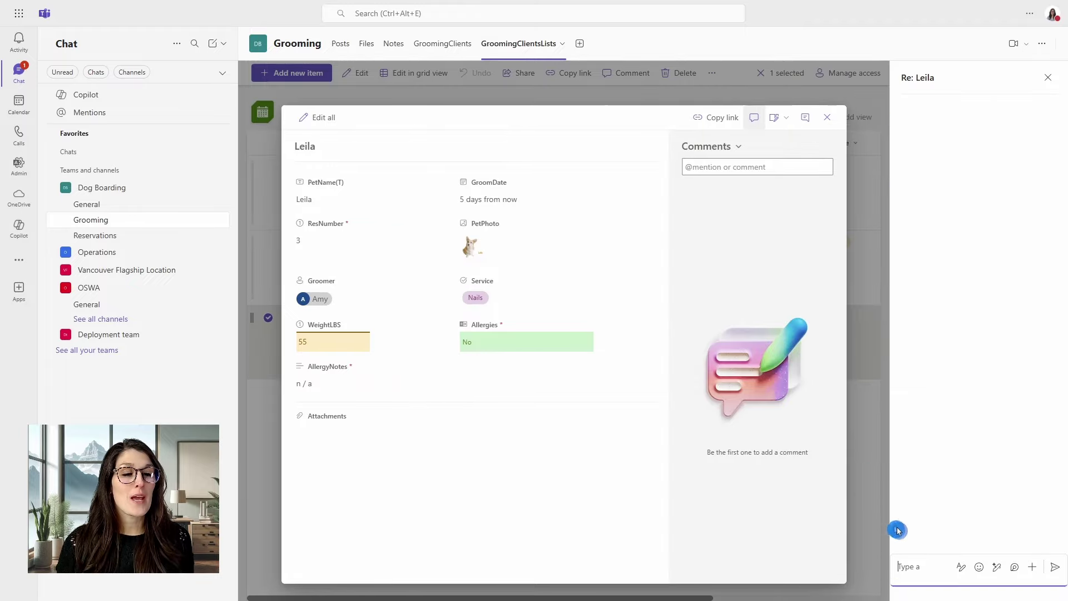
pyautogui.click(977, 516)
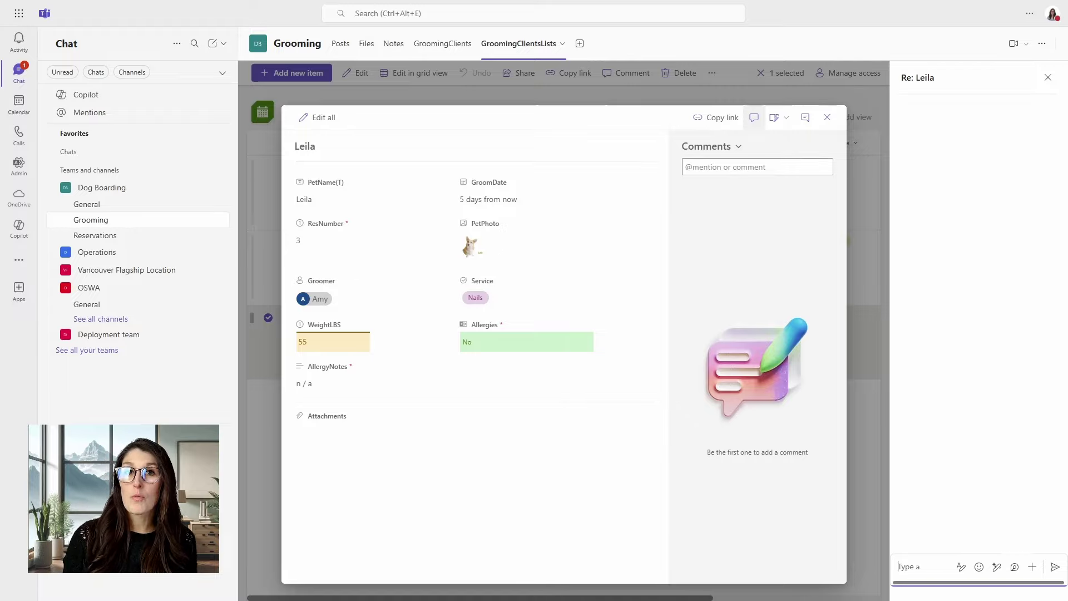
pyautogui.click(944, 289)
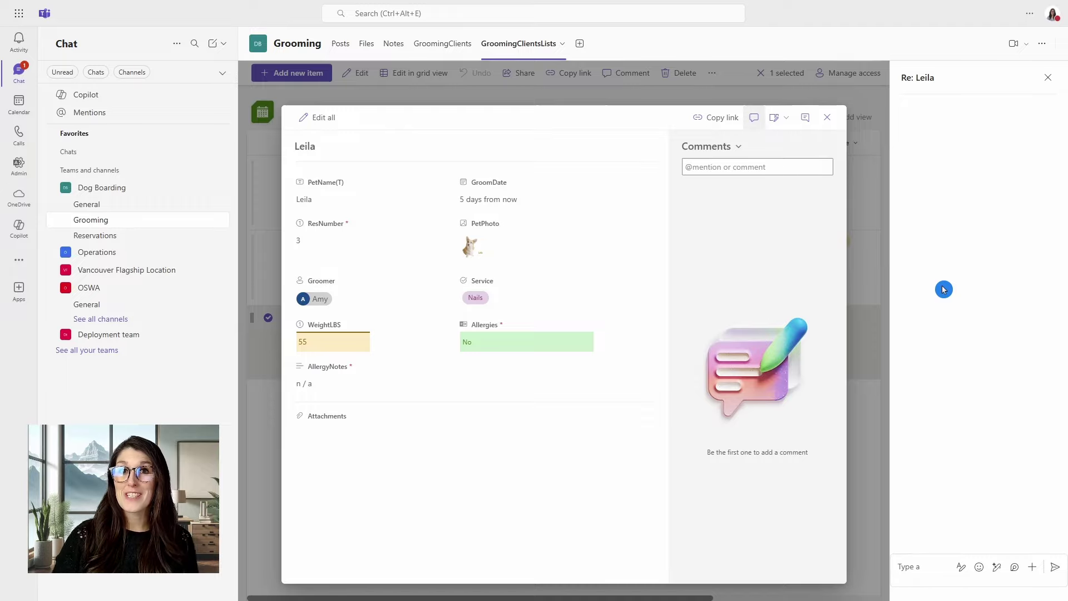
pyautogui.click(912, 566)
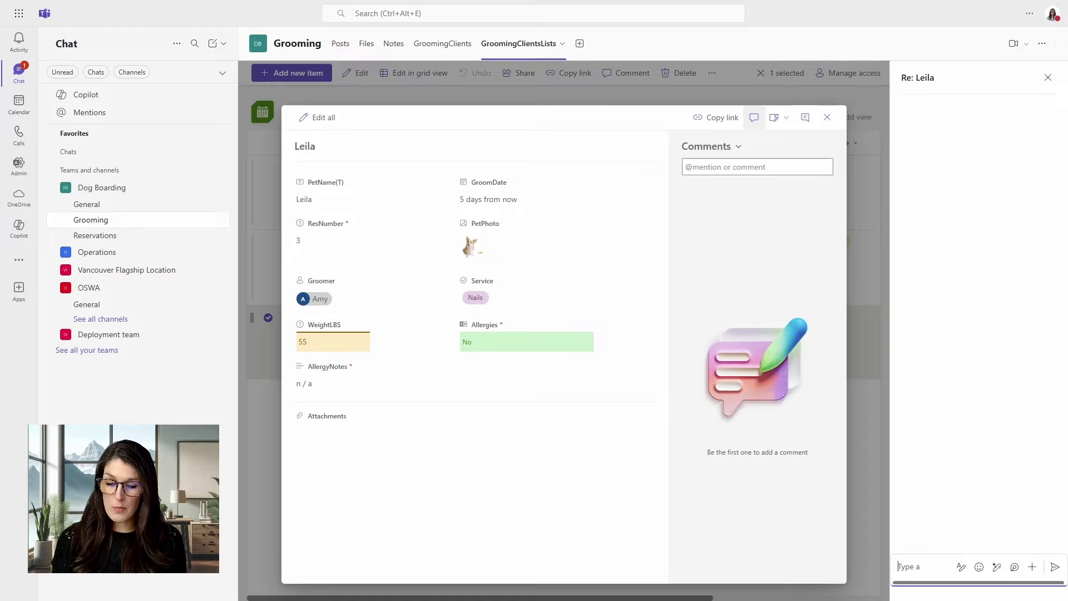
pyautogui.write('@')
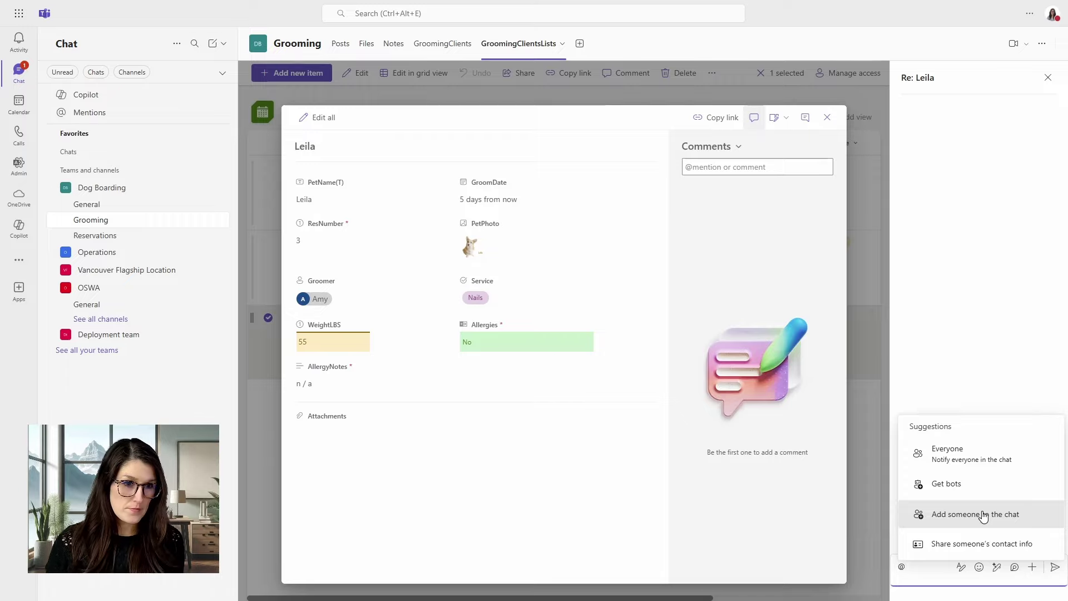
pyautogui.click(967, 460)
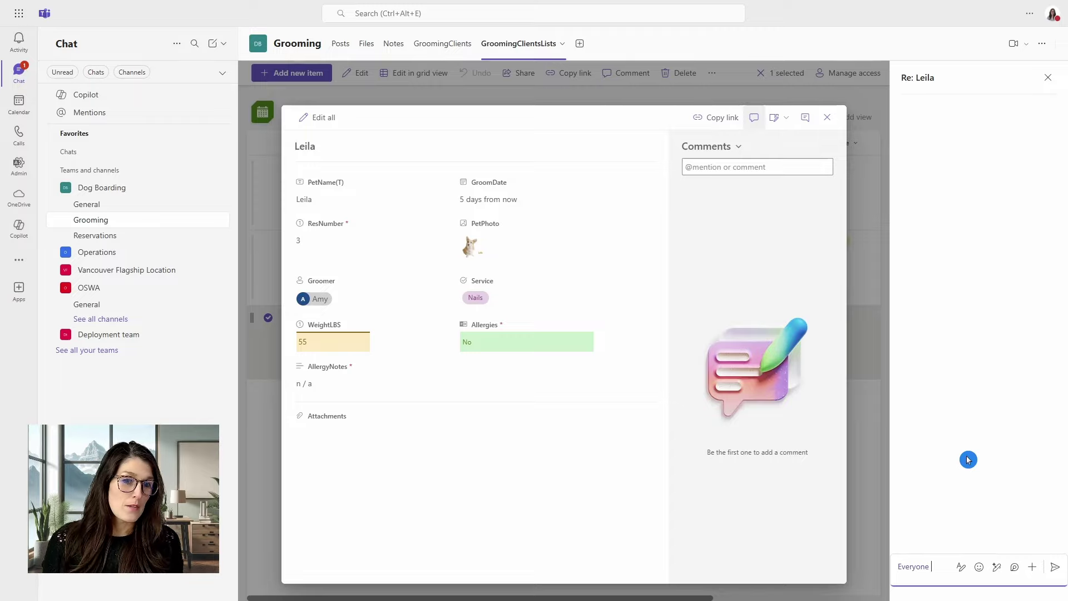
pyautogui.write('What colour')
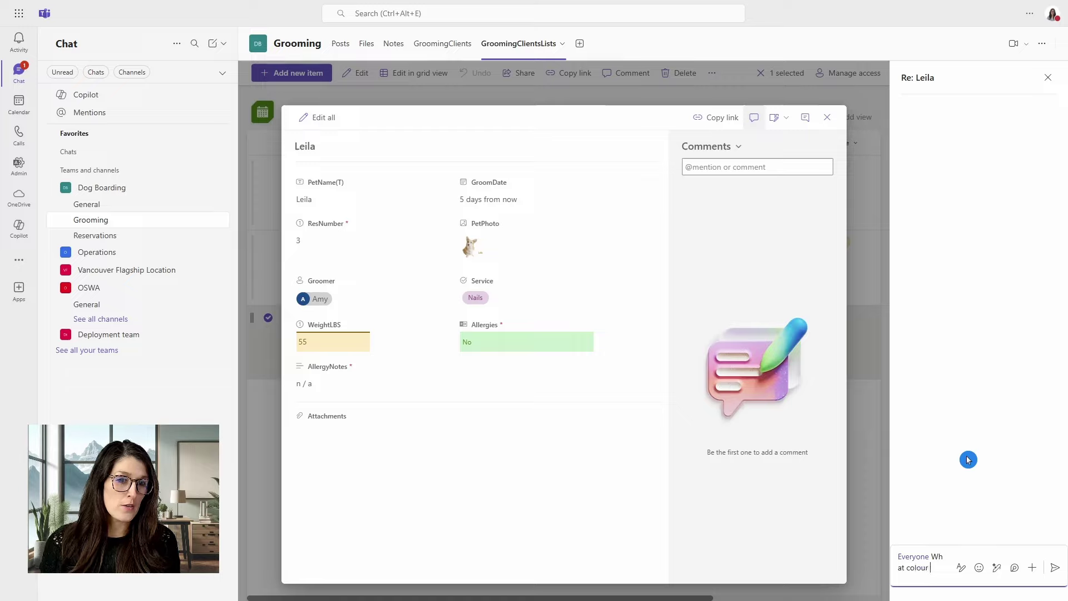
pyautogui.write(' should we')
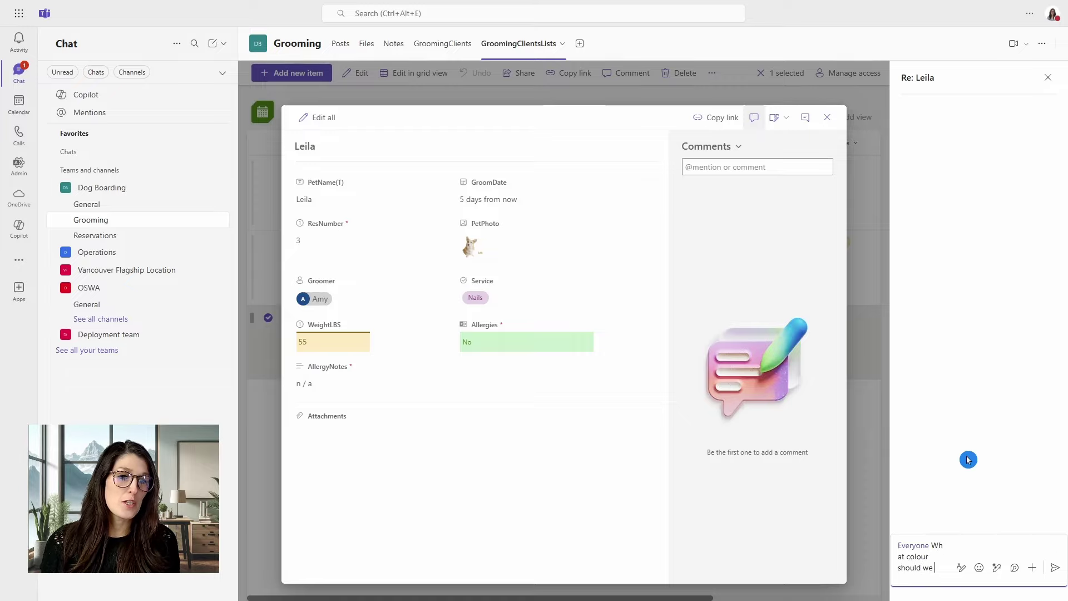
pyautogui.write(" paint Leila's nails")
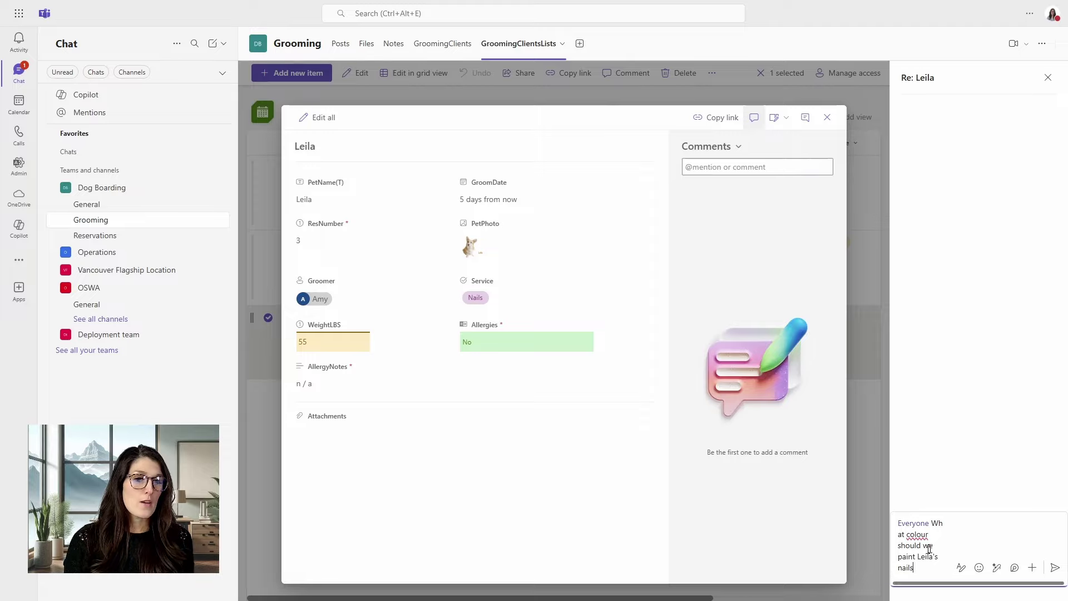
pyautogui.click(1054, 568)
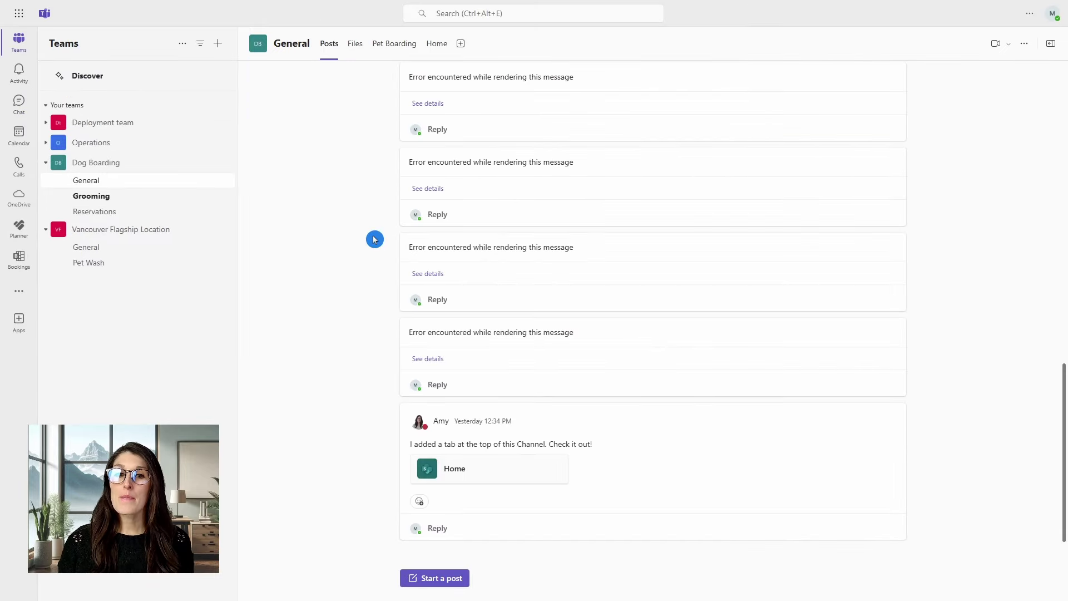
# Step: Reply to the Re: Leila post in the Grooming channel, mentioning its author, thanking them by name and adding "let's go with Blue!"
pyautogui.click(78, 203)
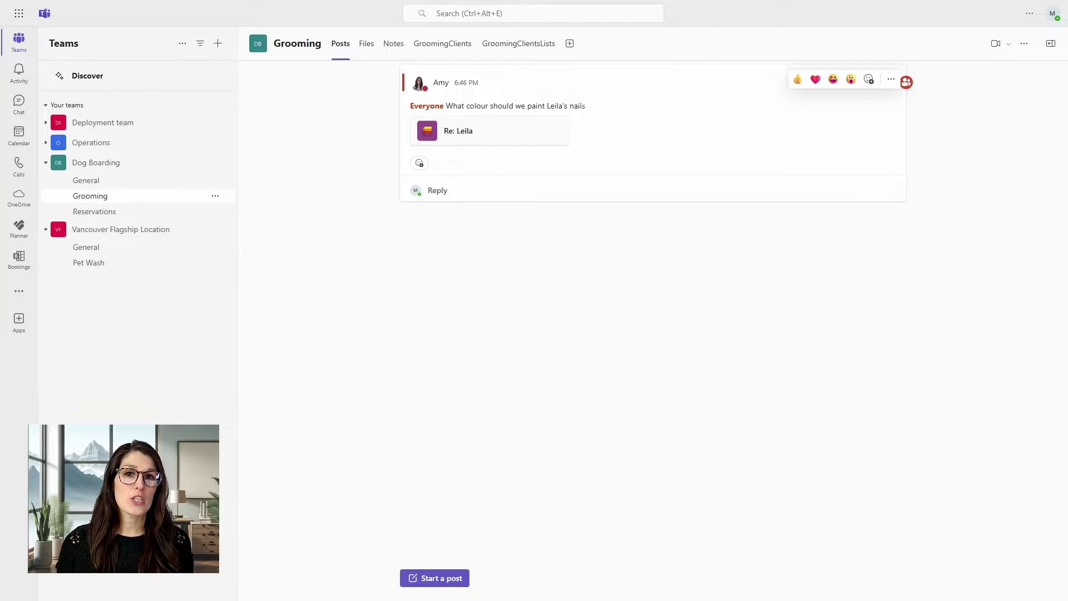
pyautogui.click(435, 192)
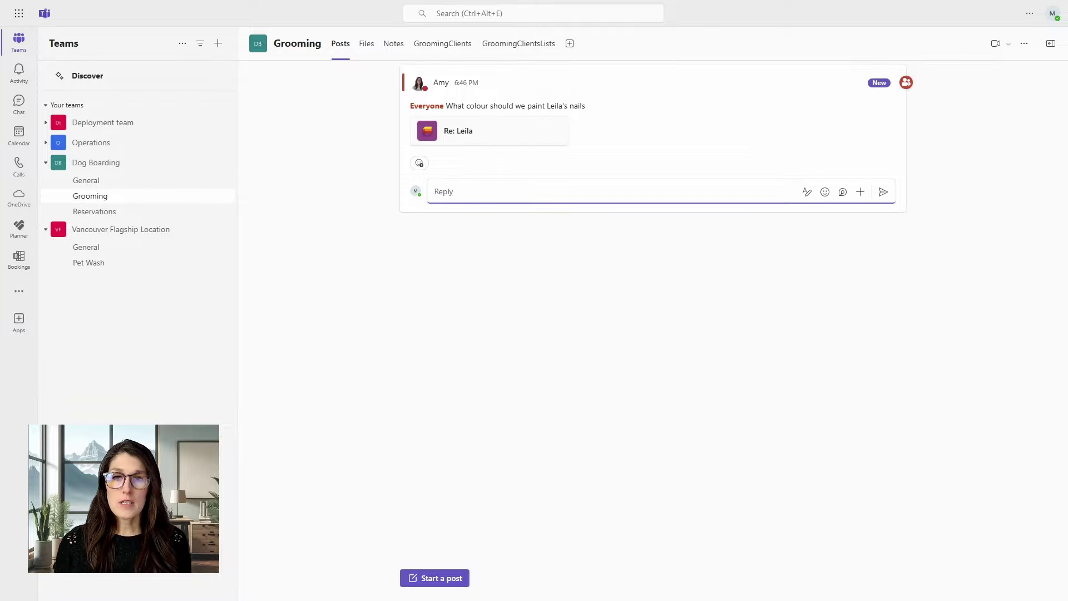
pyautogui.write('@amy')
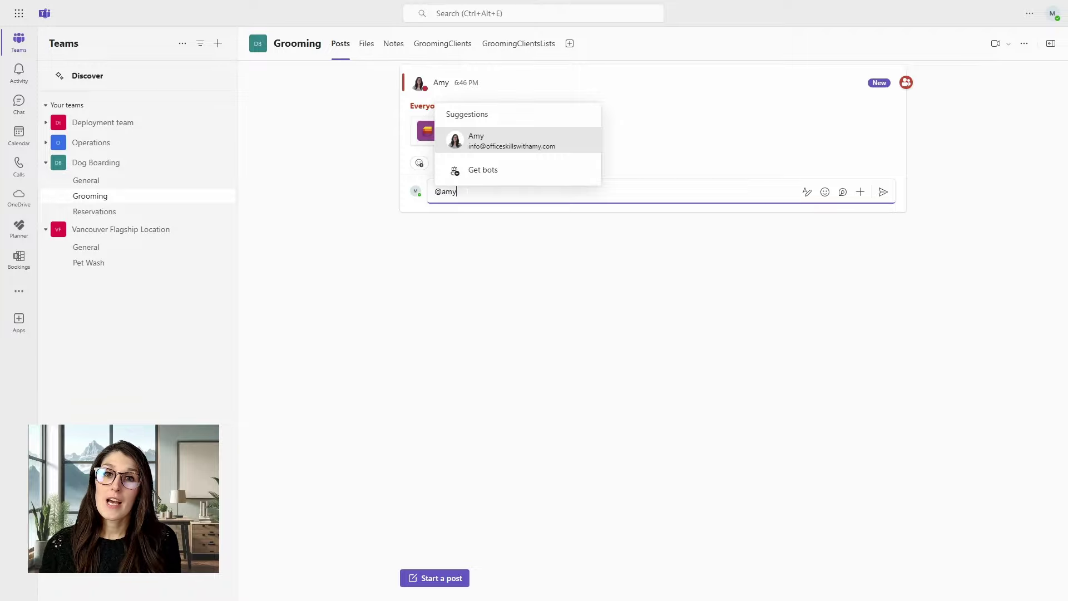
pyautogui.press('Return')
pyautogui.write('than')
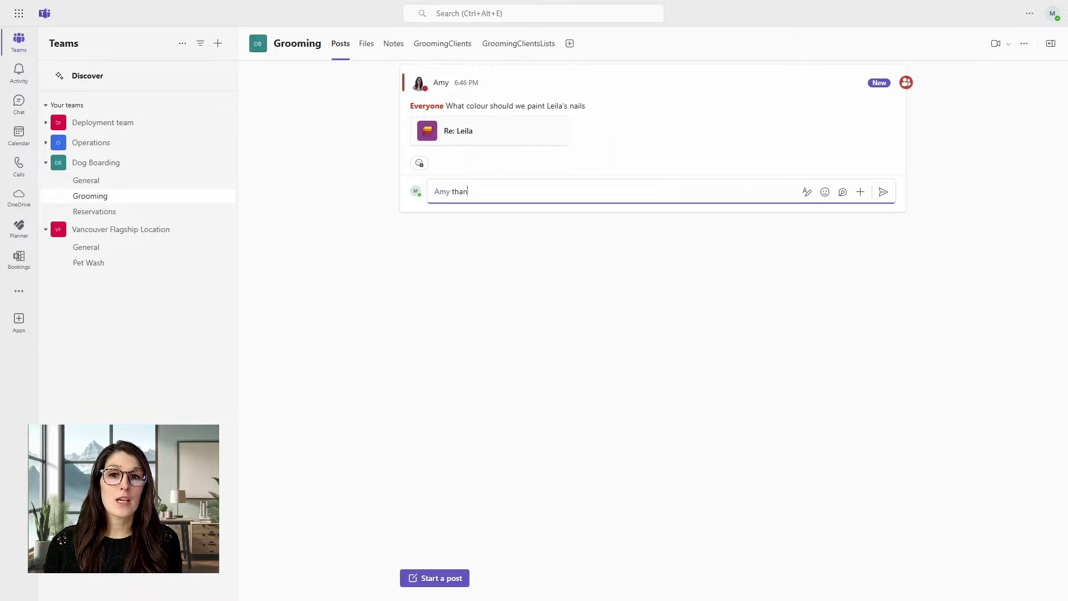
pyautogui.write('ks Amy')
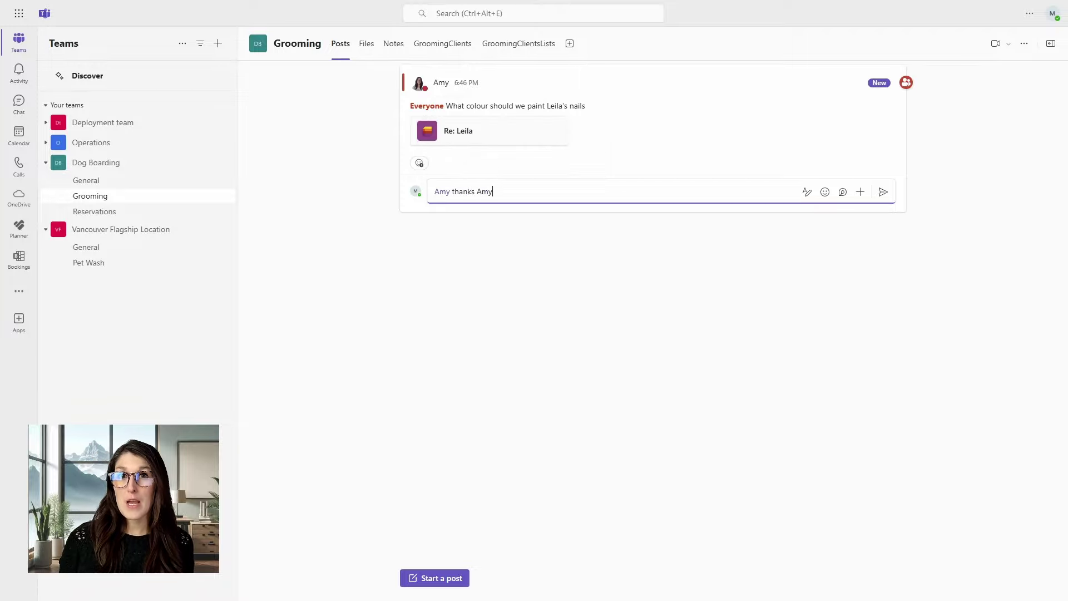
pyautogui.write(" let's go ")
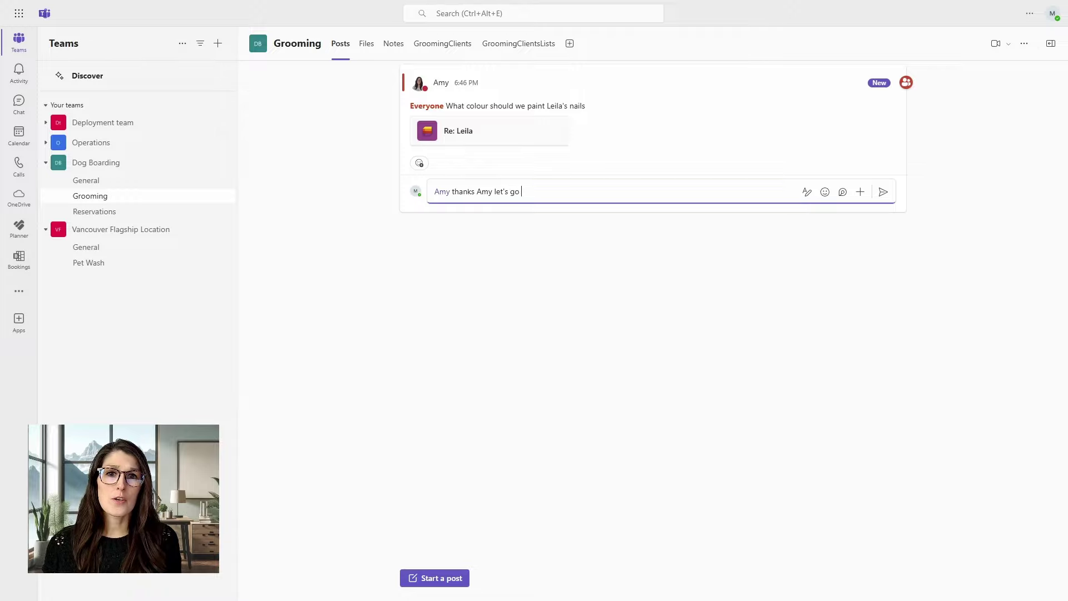
pyautogui.write('with Blue!')
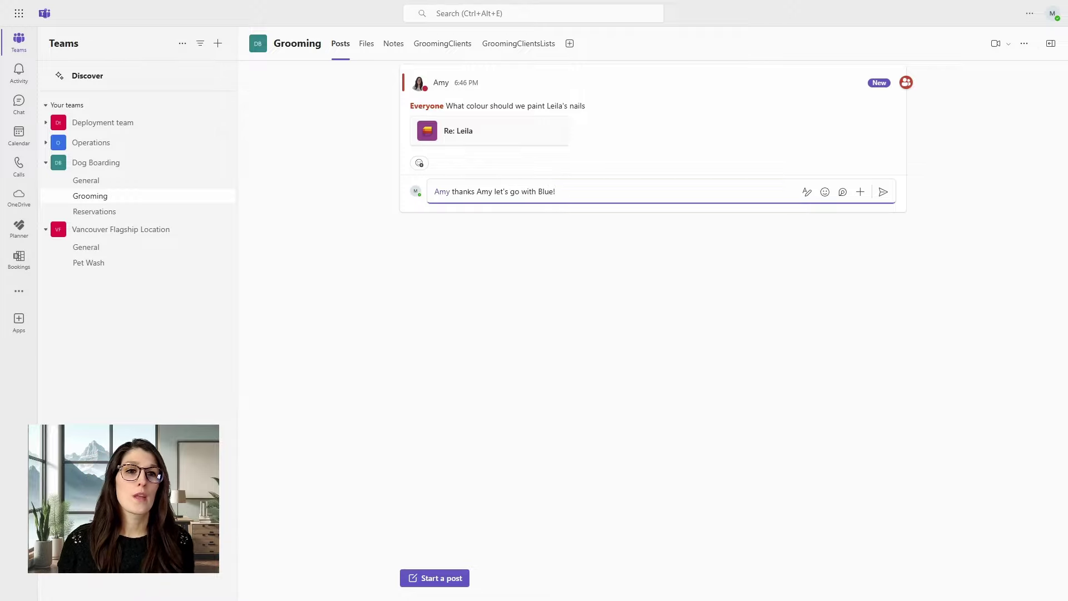
pyautogui.click(883, 192)
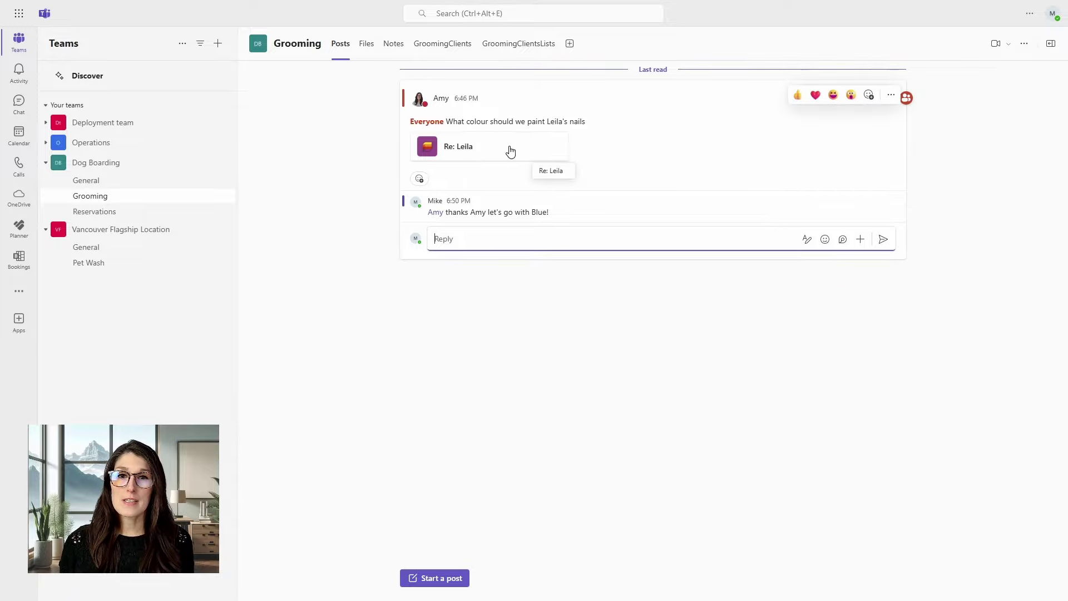
# Step: Open the Leila list item from the Re: Leila channel post and view its conversation alongside the item details
pyautogui.click(451, 210)
pyautogui.click(476, 147)
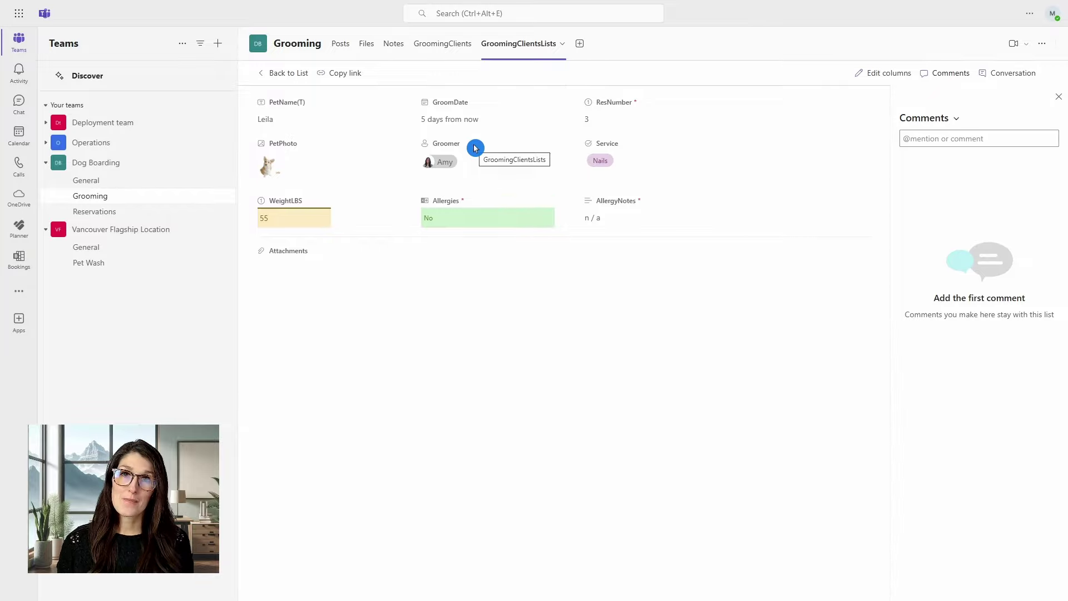
pyautogui.click(1016, 83)
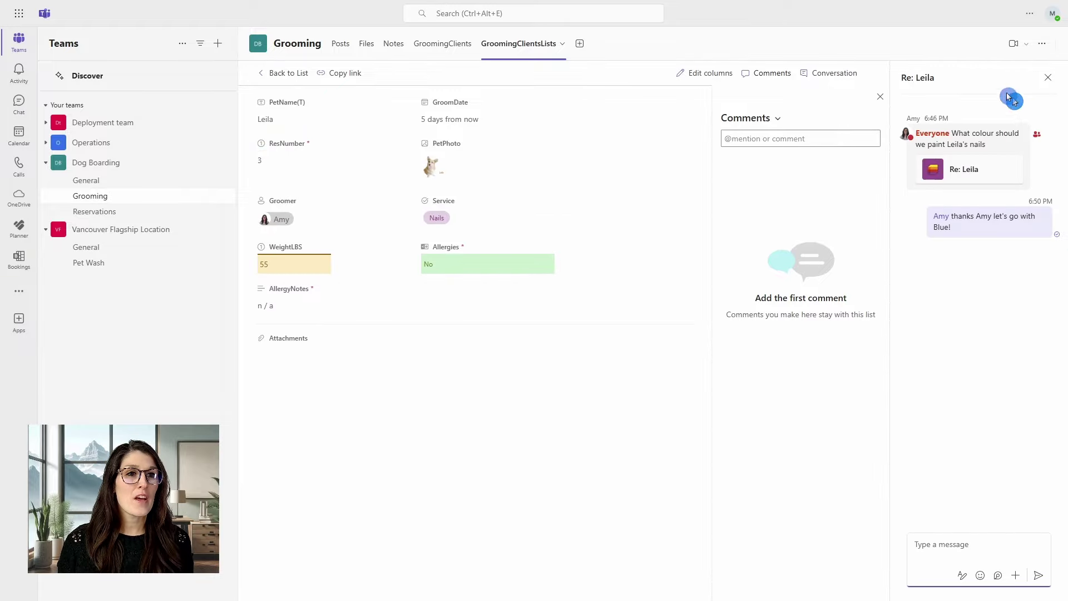
pyautogui.click(914, 545)
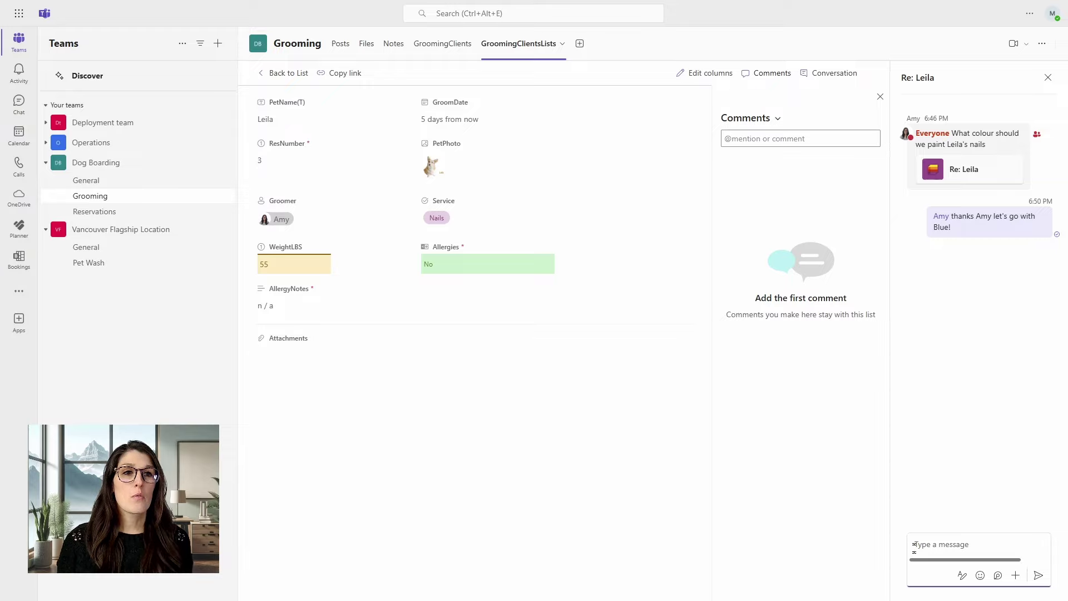
pyautogui.click(918, 513)
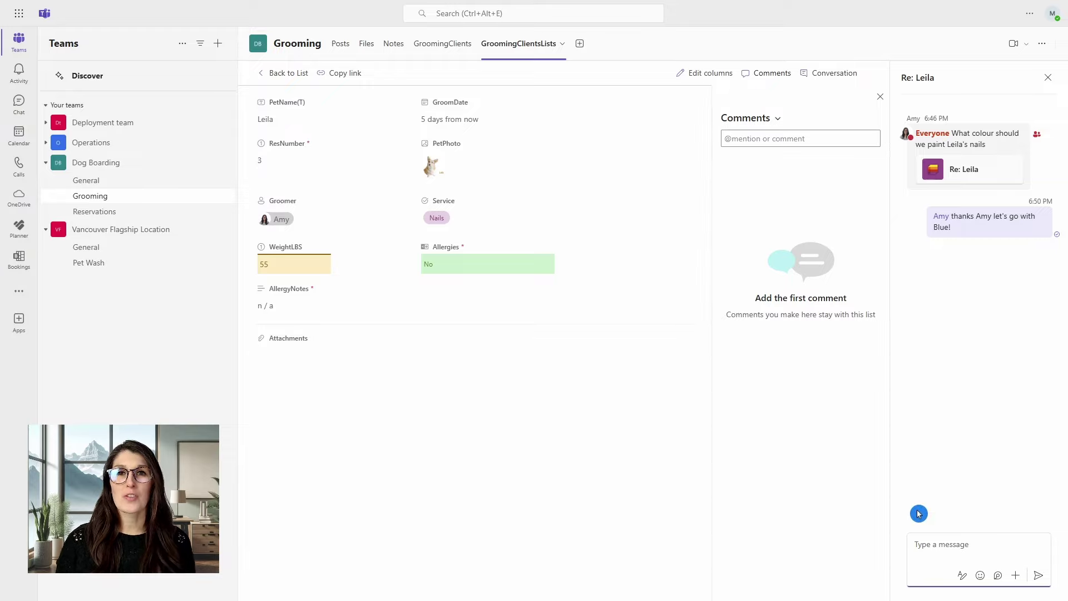